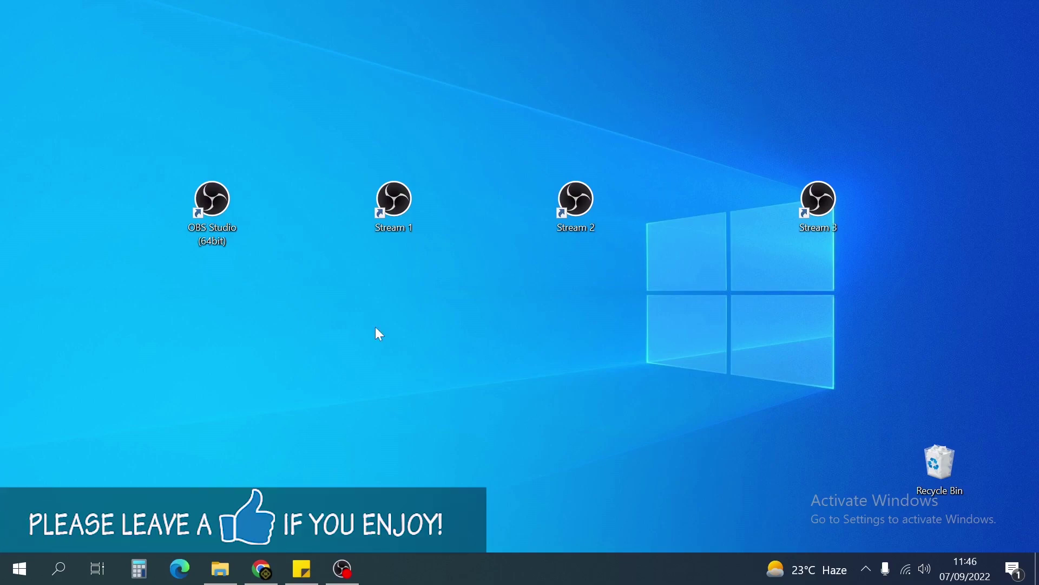
Step: Switch to Chrome, close the existing OBS website tab and open a new blank tab
click(262, 569)
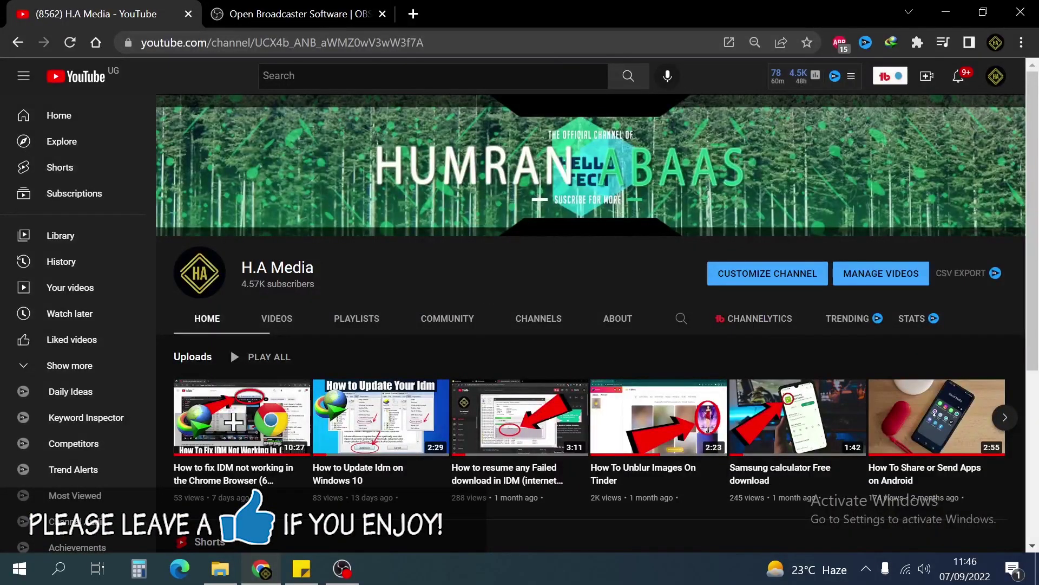
click(292, 16)
click(383, 12)
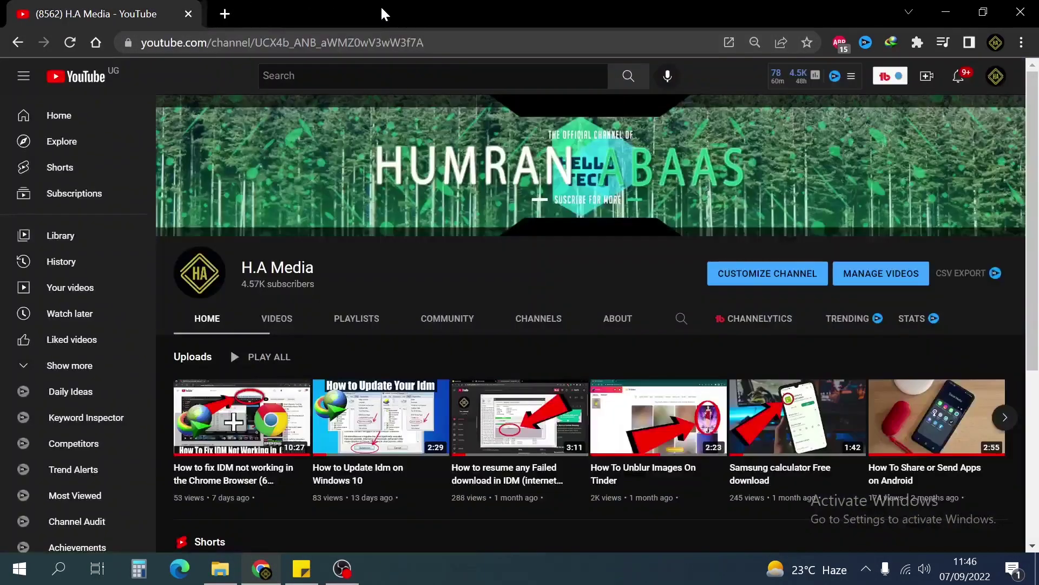
click(222, 13)
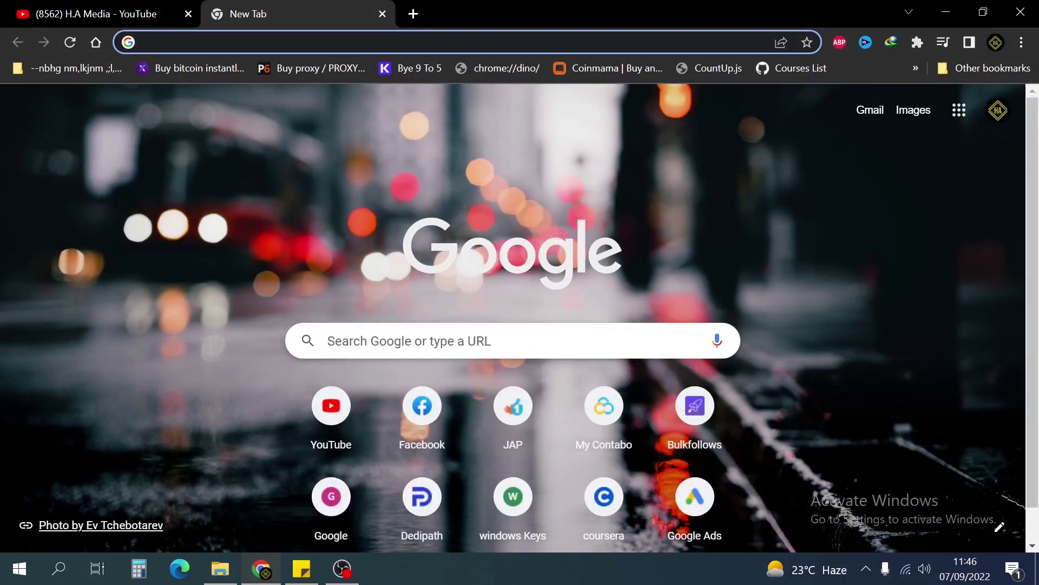
Step: Search Google for "obs" and open the official Open Broadcaster Software website
click(328, 341)
text(obs)
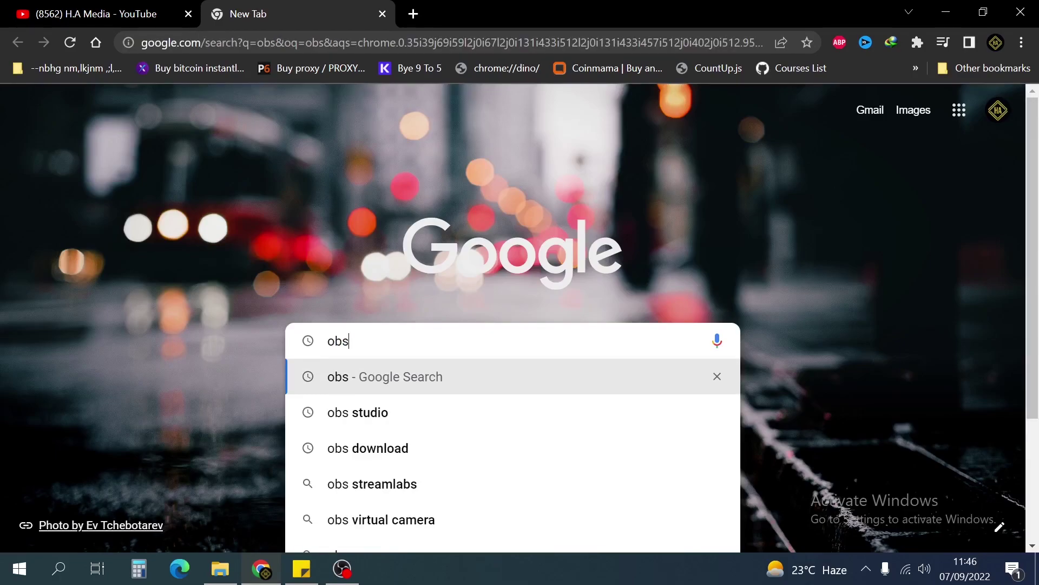
key(Return)
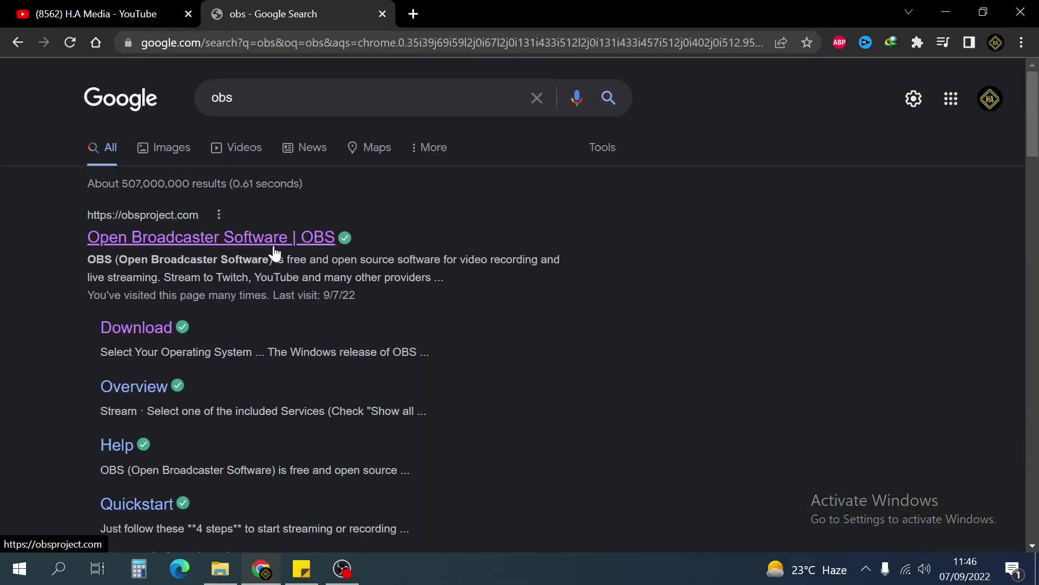
click(275, 250)
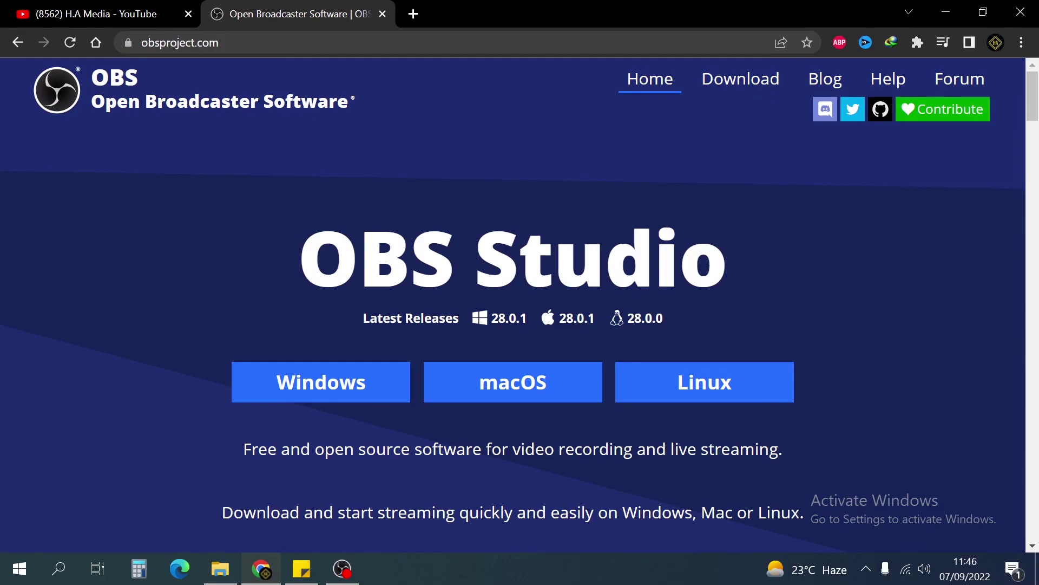
scroll(677, 292, down, 5)
scroll(488, 339, up, 3)
right_click(315, 323)
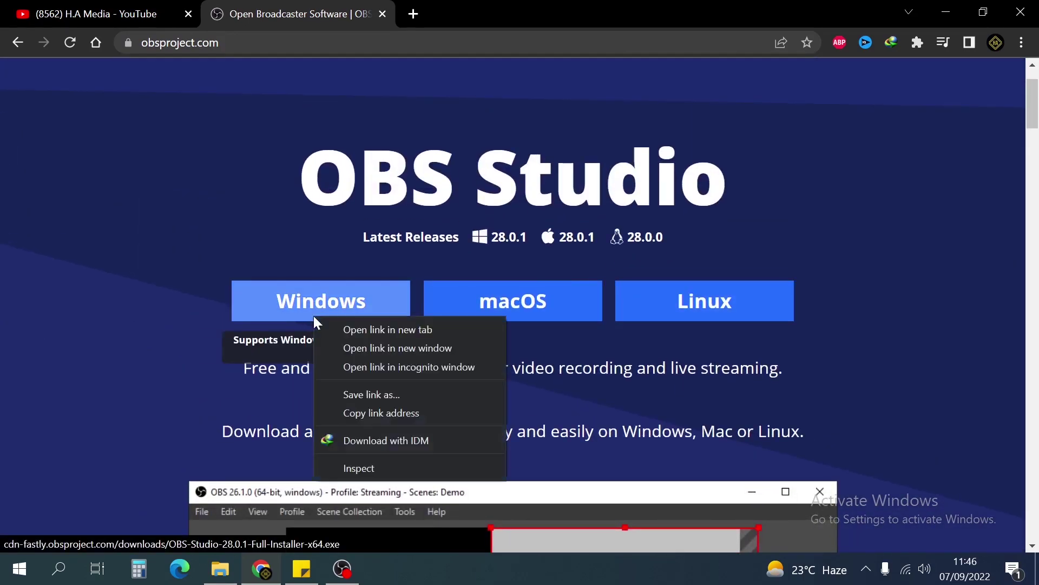
click(364, 326)
click(577, 13)
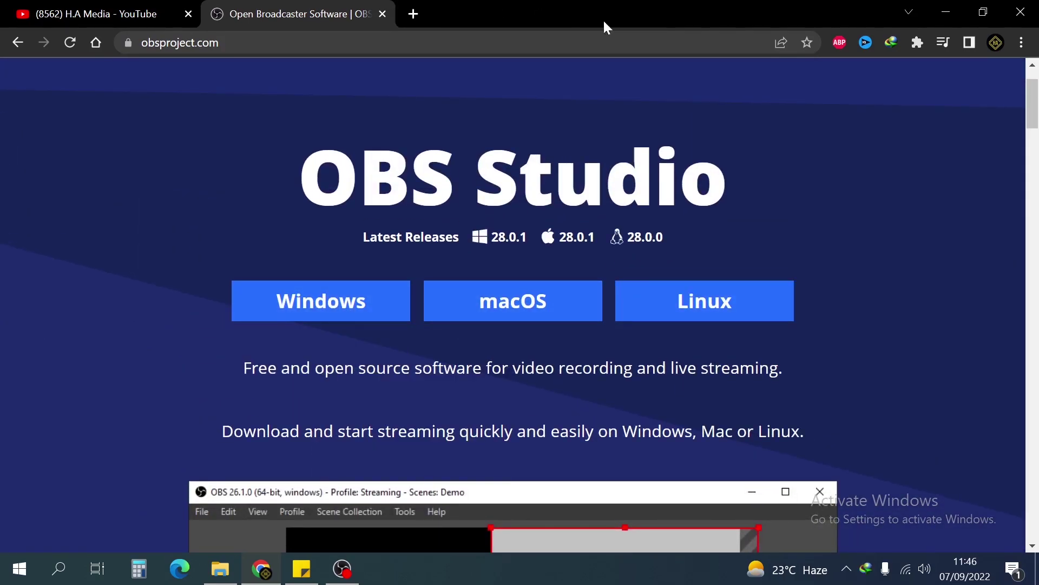
scroll(564, 317, down, 3)
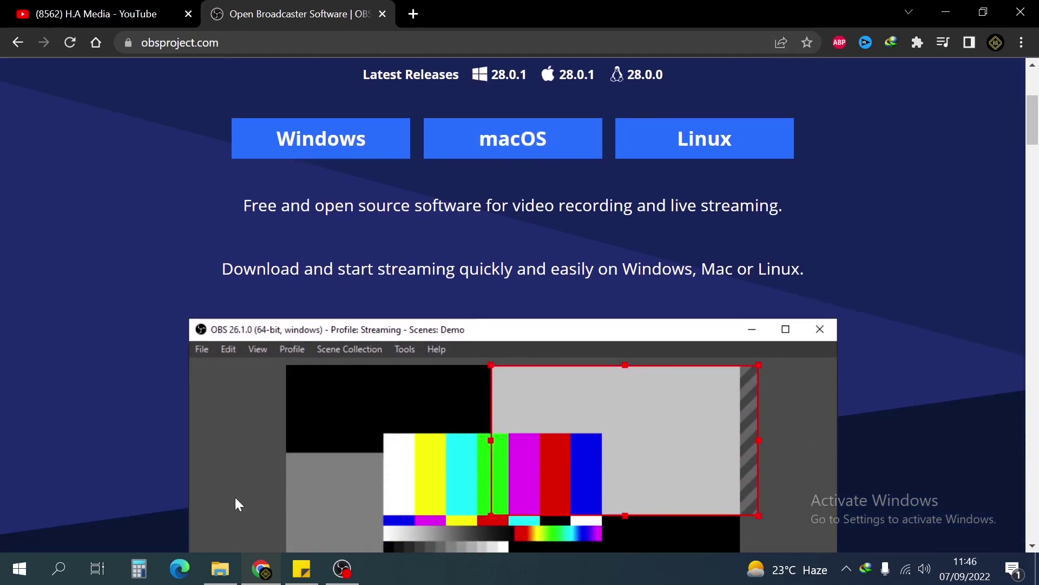
scroll(738, 264, down, 6)
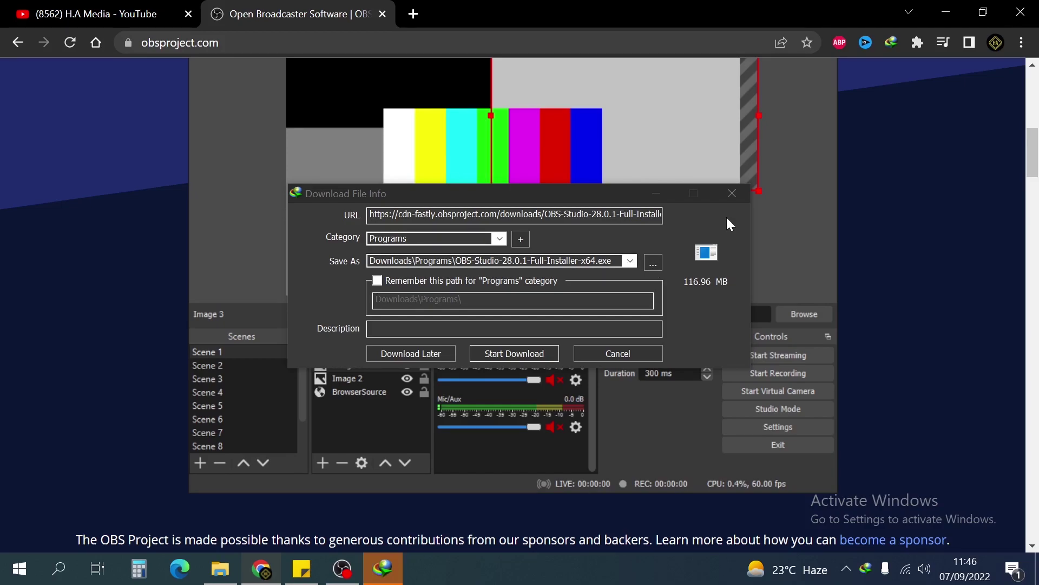
click(732, 193)
scroll(820, 220, up, 5)
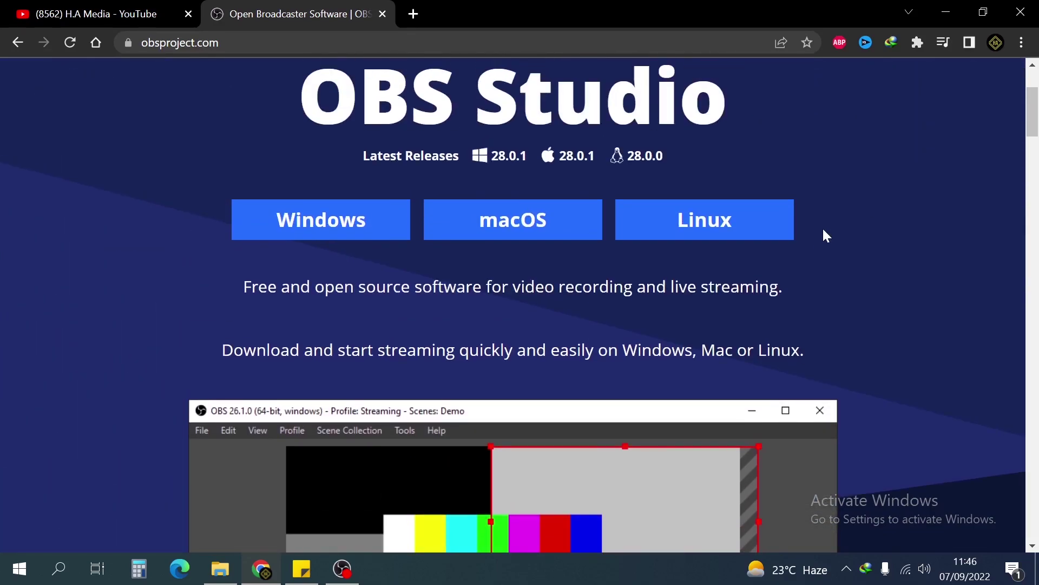
scroll(824, 230, up, 3)
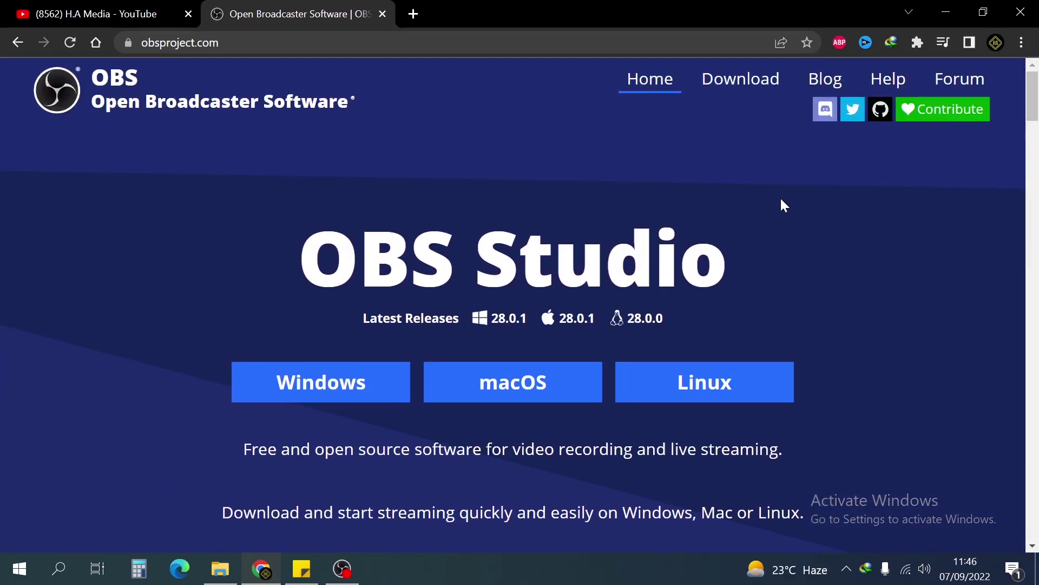
Step: Check the version of the running OBS Studio and the shortcuts on the desktop, and return to the OBS website in Chrome
click(344, 566)
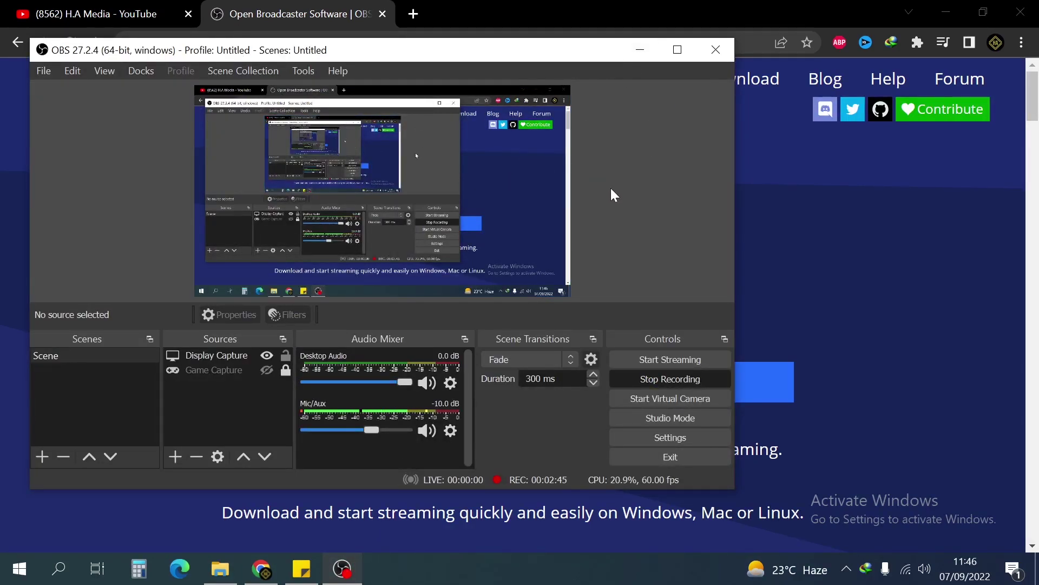
click(639, 50)
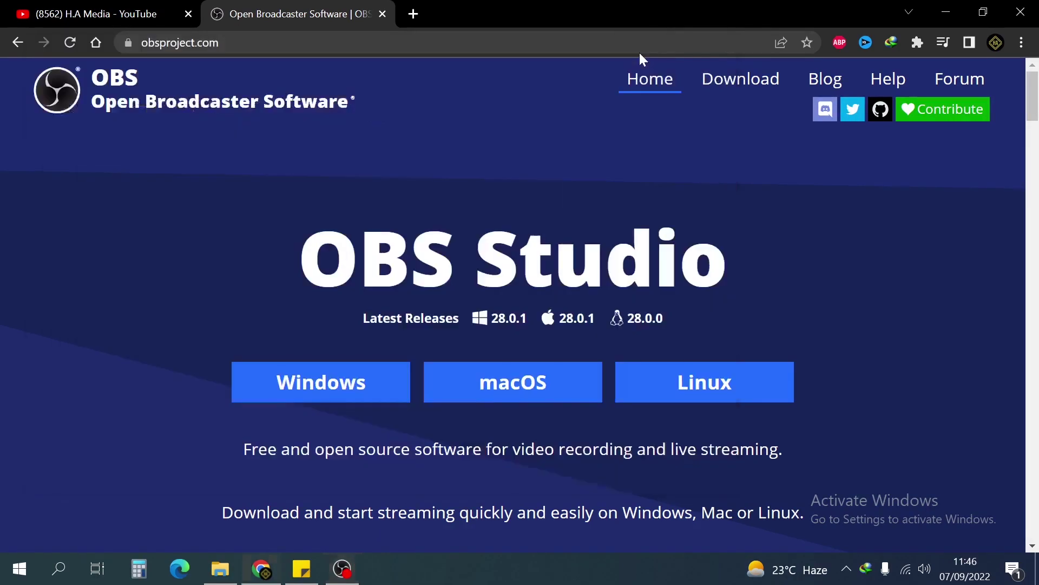
click(945, 14)
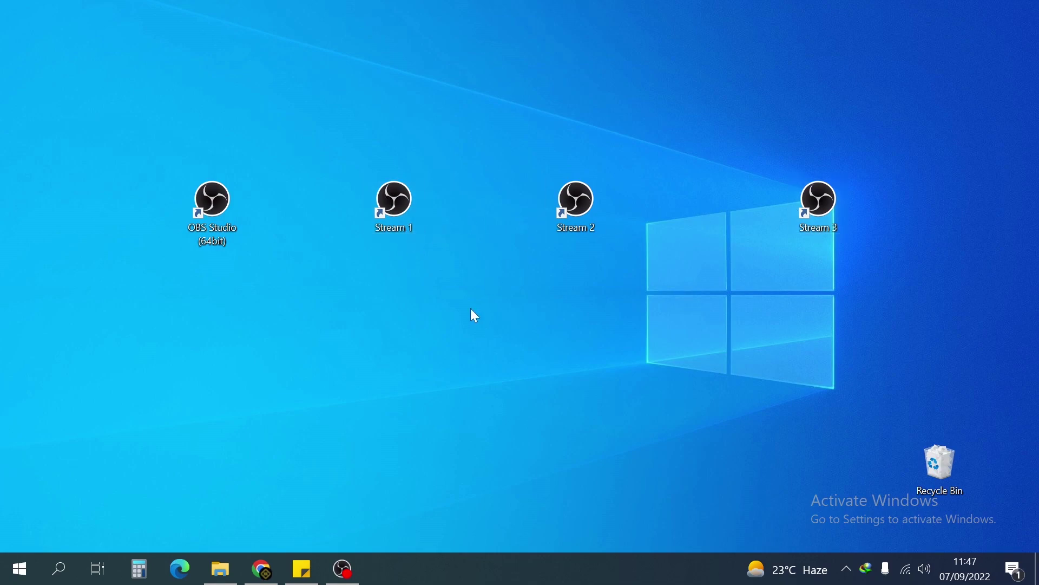
click(261, 568)
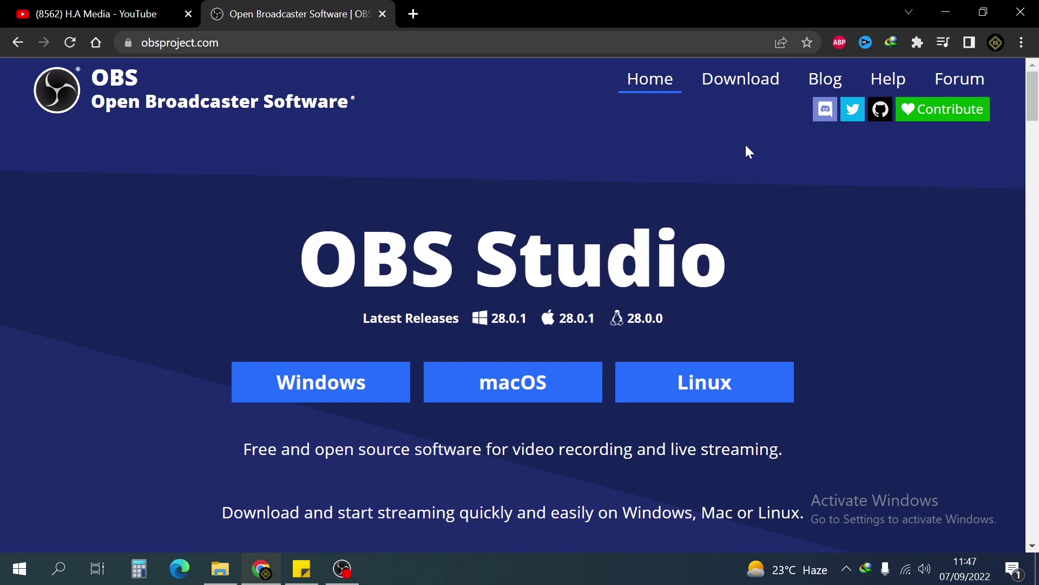
Step: Open the site's Download page and examine the download options offered for the Windows release
click(748, 86)
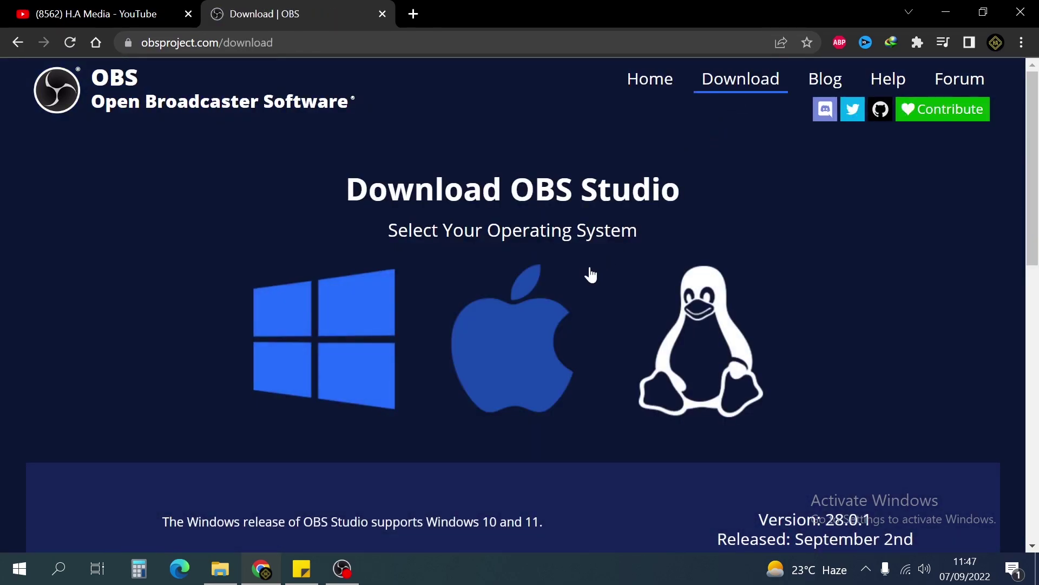
scroll(590, 274, down, 3)
scroll(649, 263, down, 4)
scroll(650, 262, up, 3)
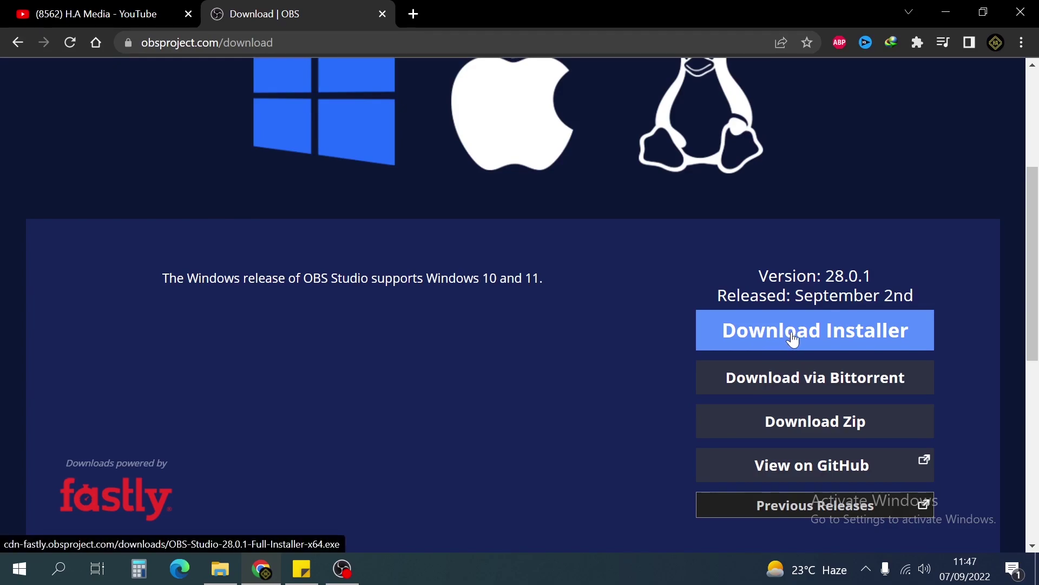
scroll(793, 341, down, 1)
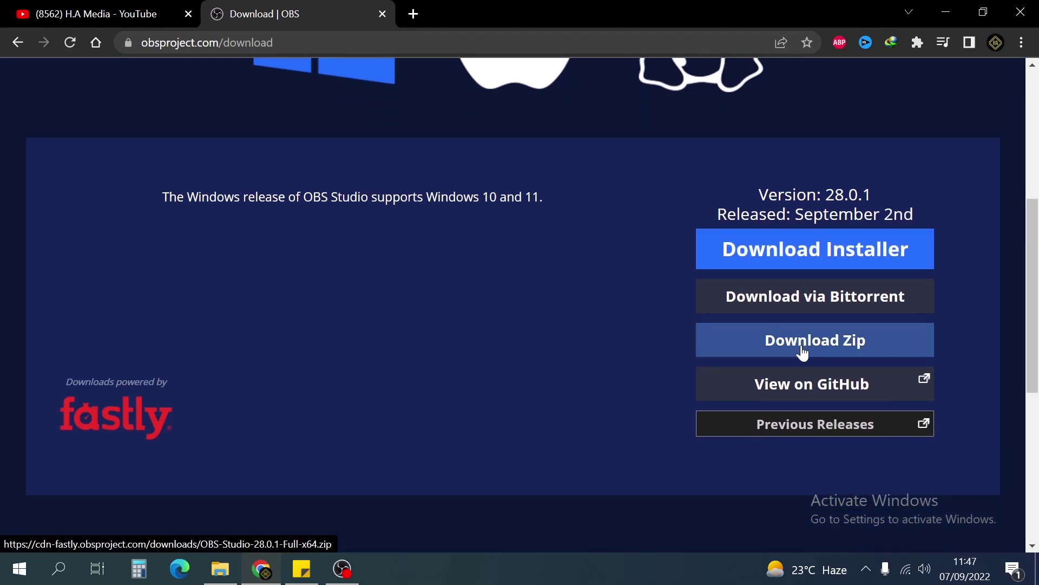
scroll(758, 347, up, 3)
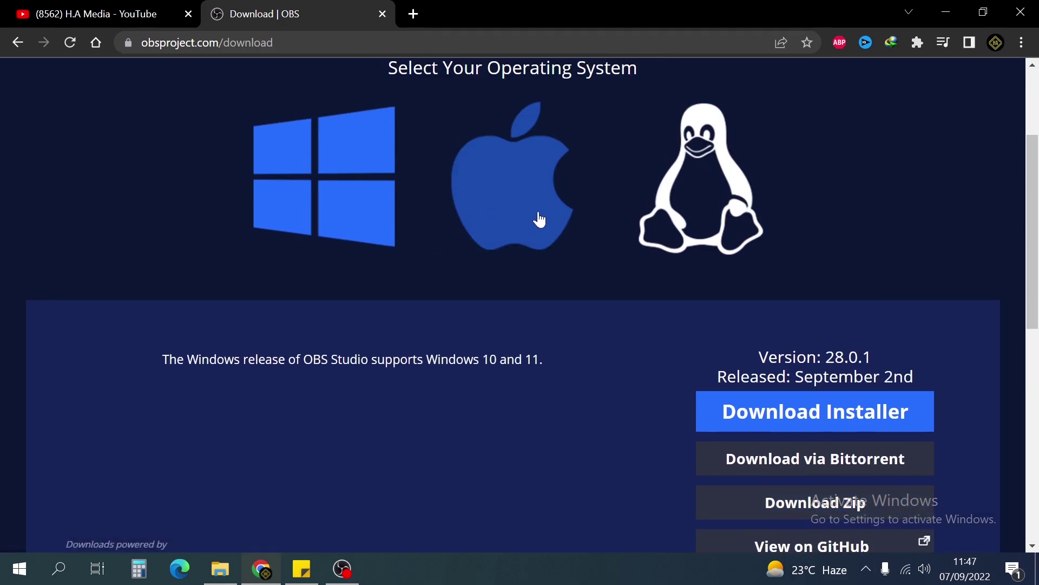
scroll(820, 326, down, 4)
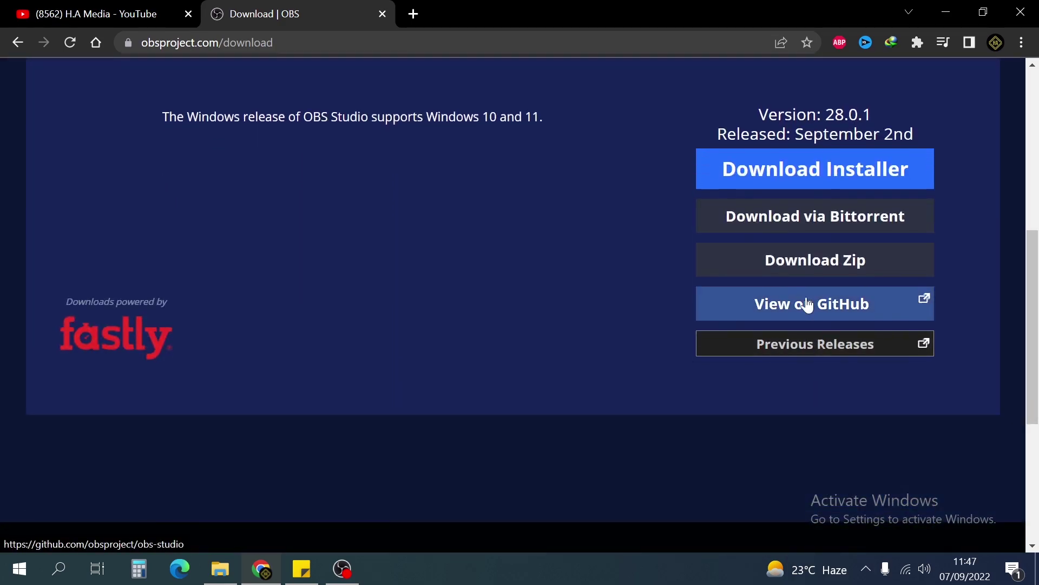
scroll(808, 305, up, 2)
click(826, 352)
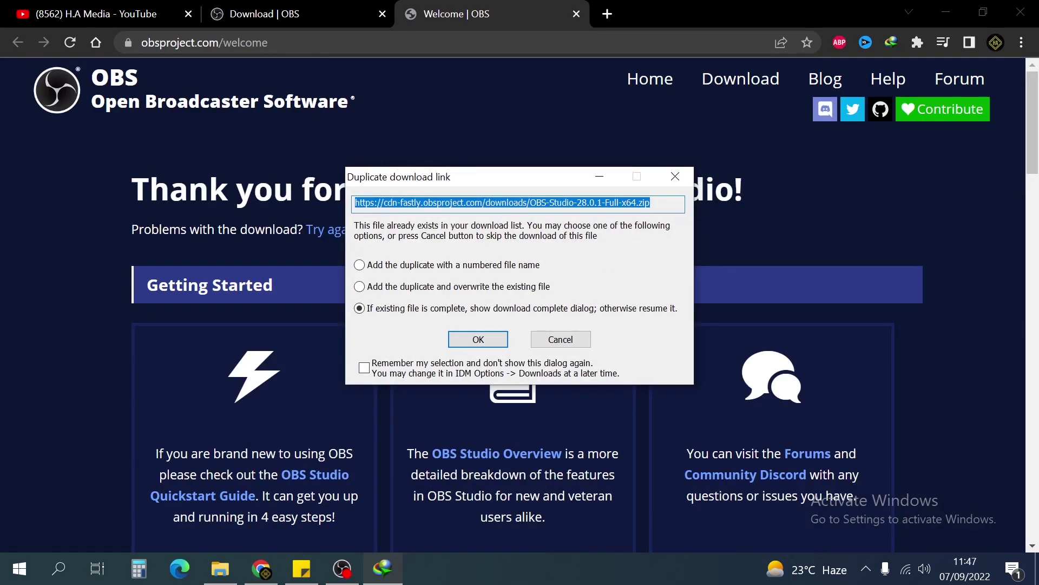
click(675, 177)
click(258, 7)
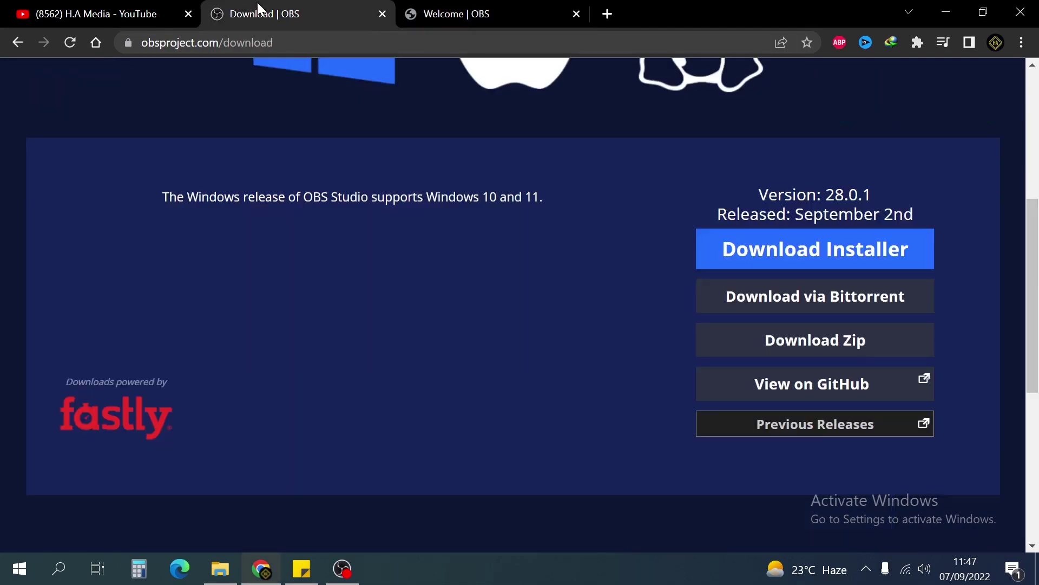
Step: Start downloading the Windows zip package with IDM as OBS-Studio-28.0.1-Full-x64_2.zip, and stop the transfer
right_click(881, 358)
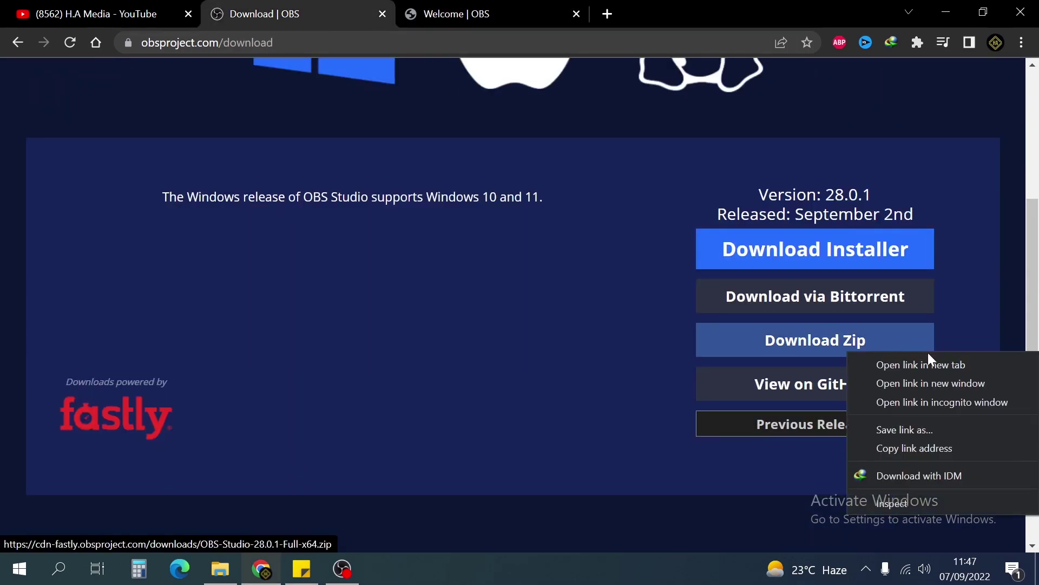
click(916, 471)
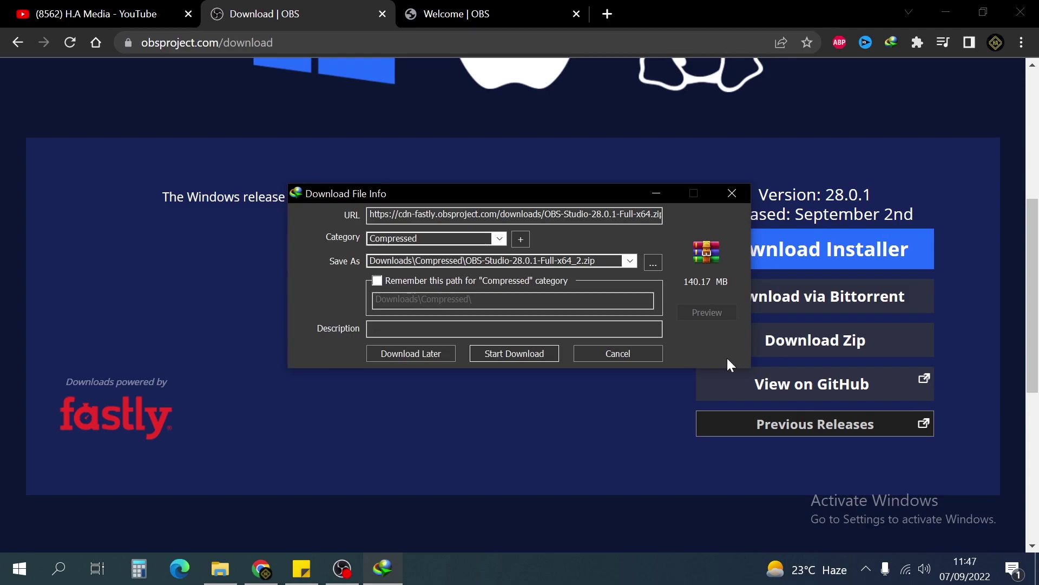
drag(596, 261, 368, 261)
click(581, 260)
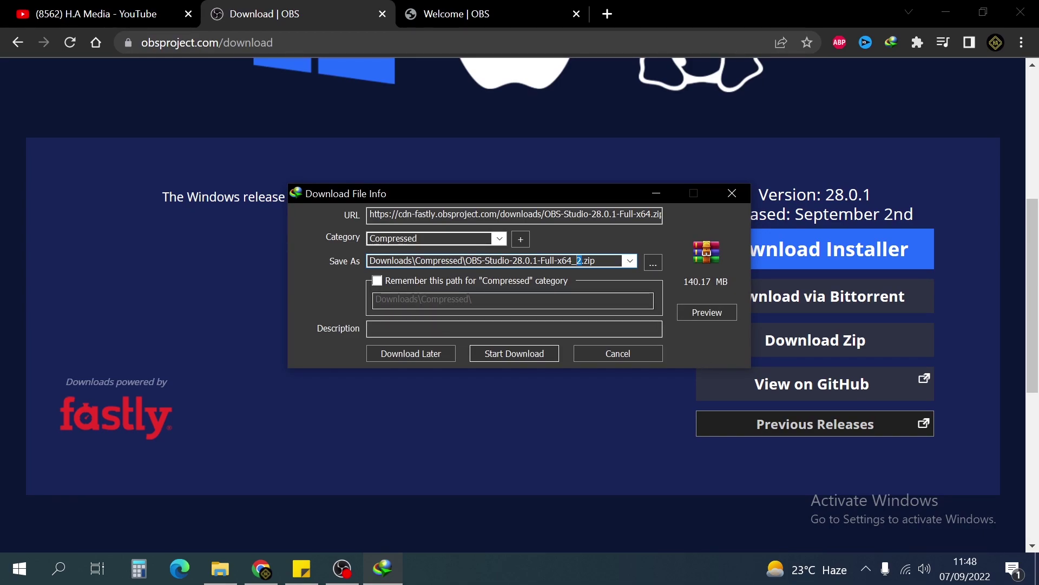
click(556, 353)
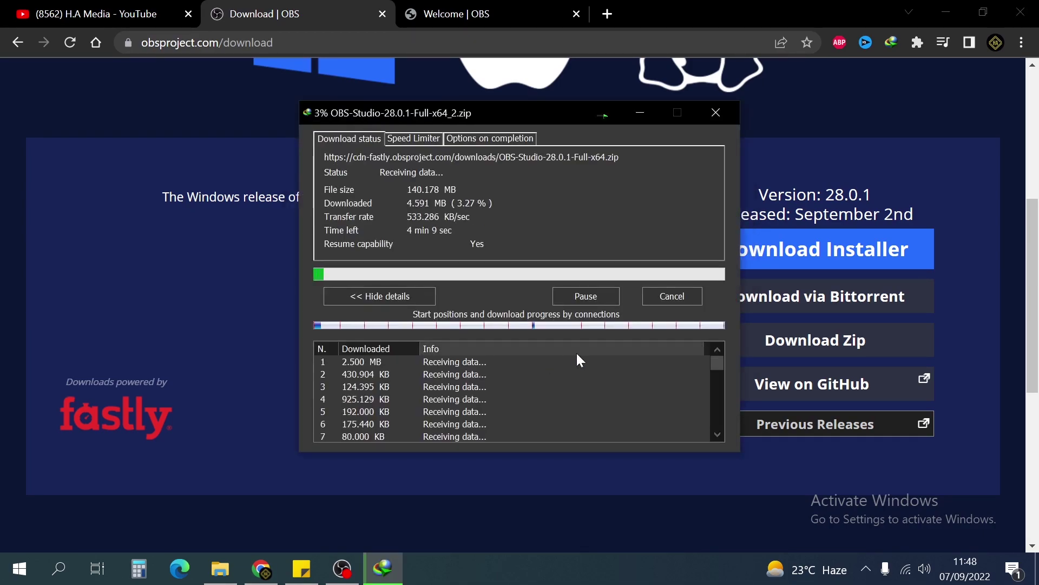
click(602, 299)
click(715, 114)
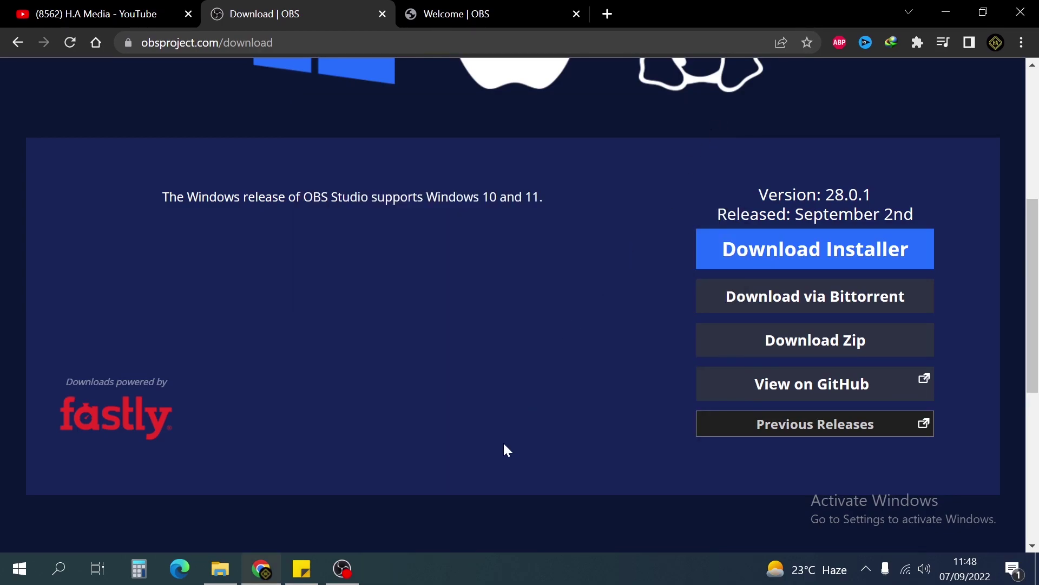
Step: Open the Compressed folder inside Downloads in File Explorer and select the OBS-Studio-28.0.1-Full-x64 archive
key(super+e)
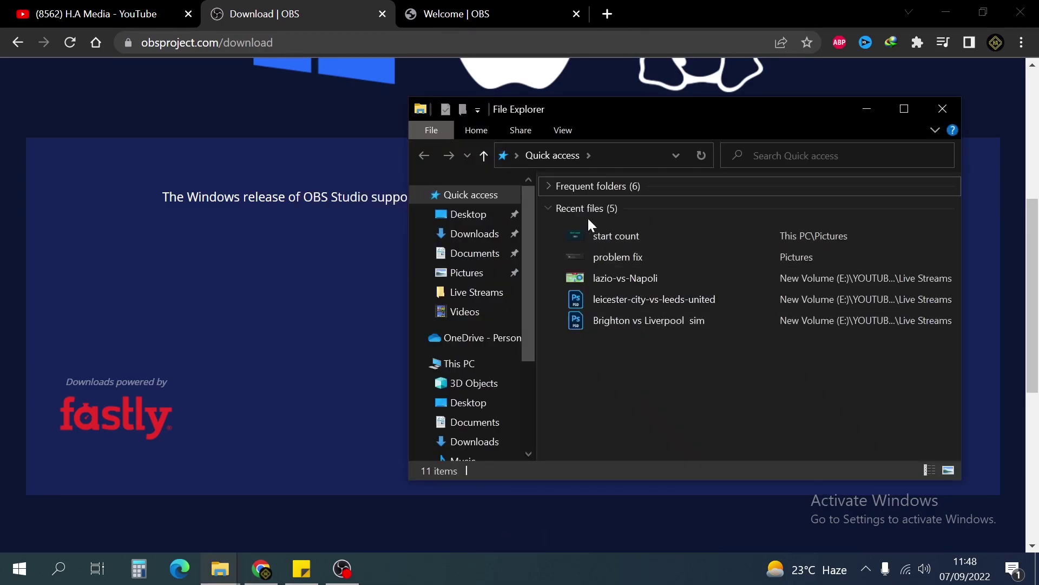
click(474, 232)
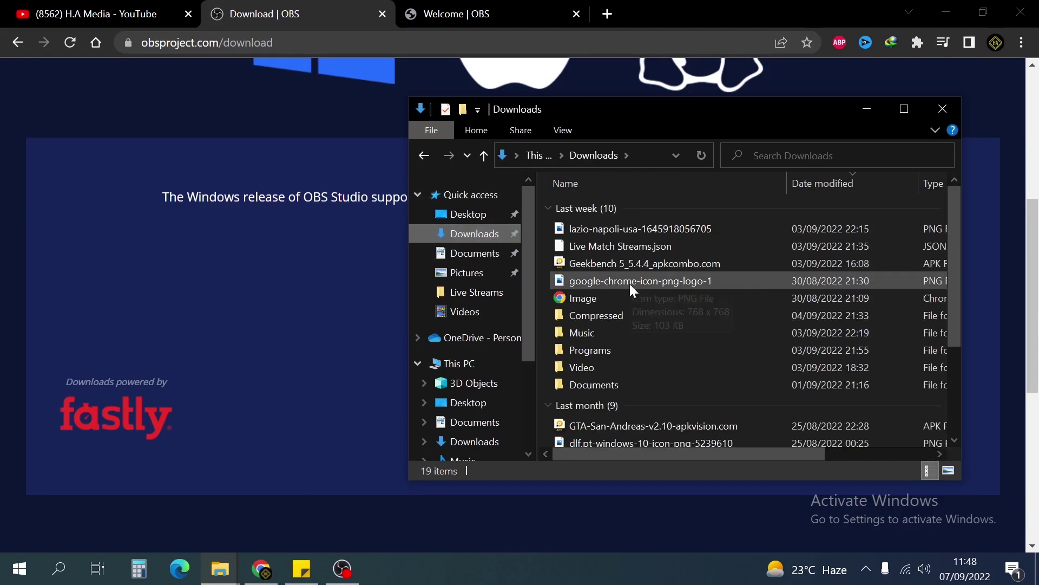
double_click(616, 315)
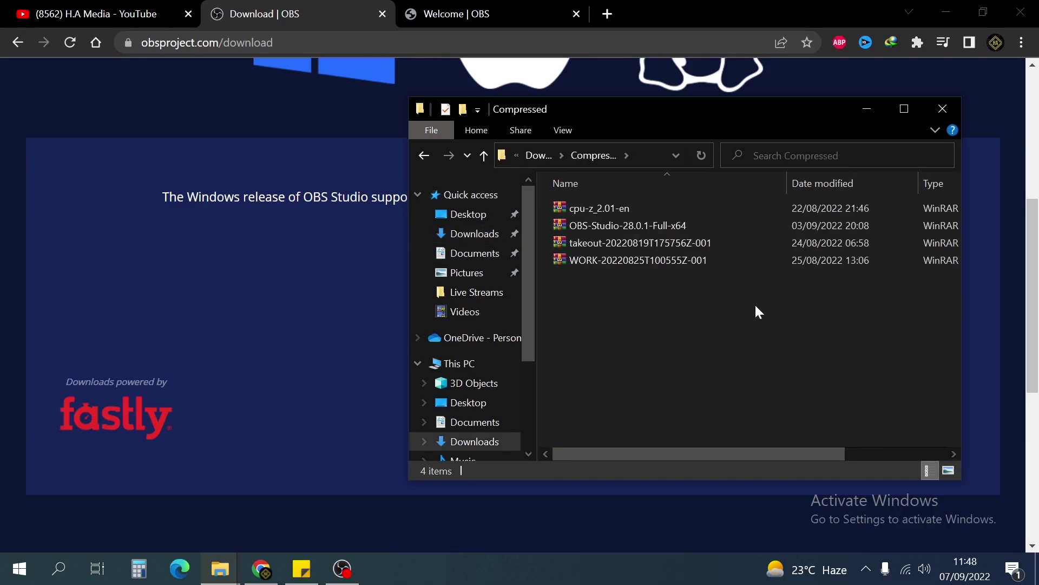
click(619, 227)
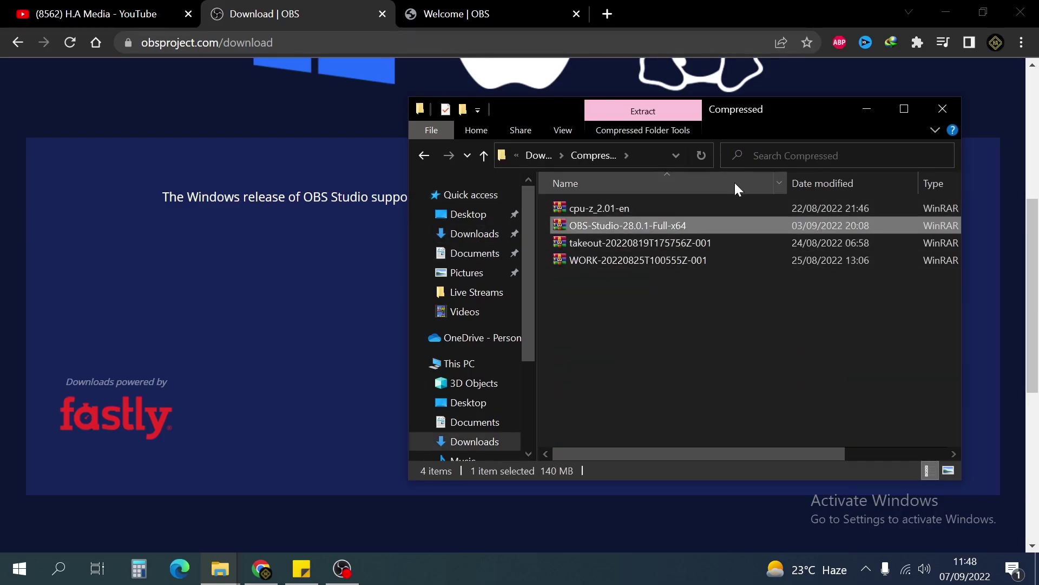
Step: Move the File Explorer window aside and minimize both Chrome and File Explorer to reveal the desktop
drag(769, 108, 384, 129)
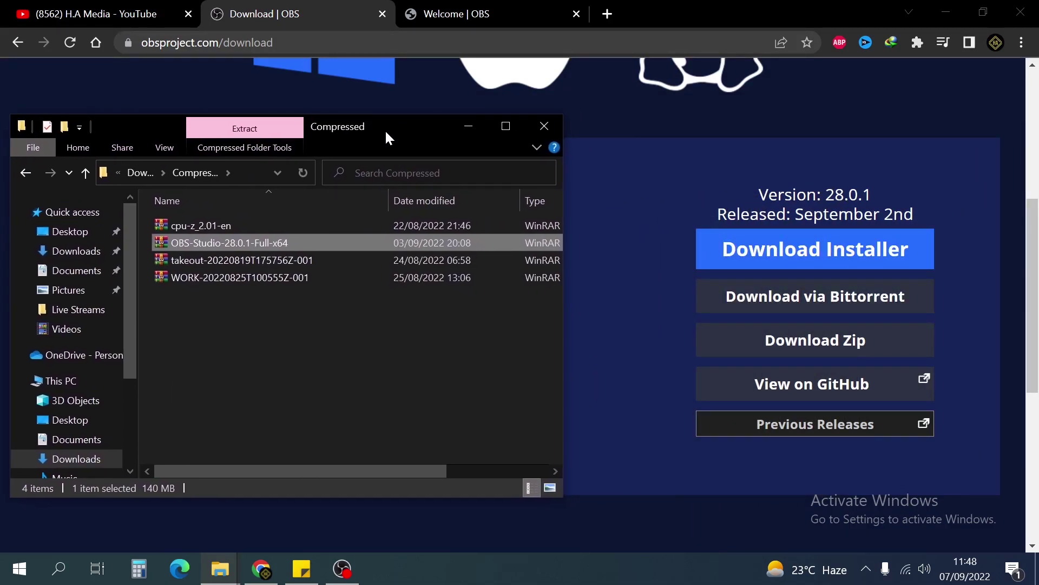
click(953, 11)
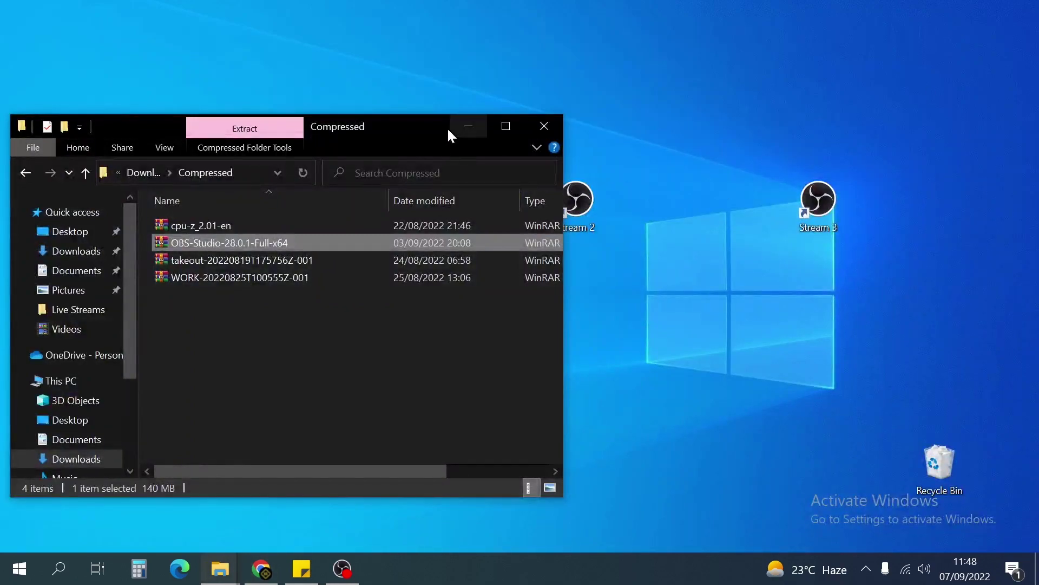
click(467, 129)
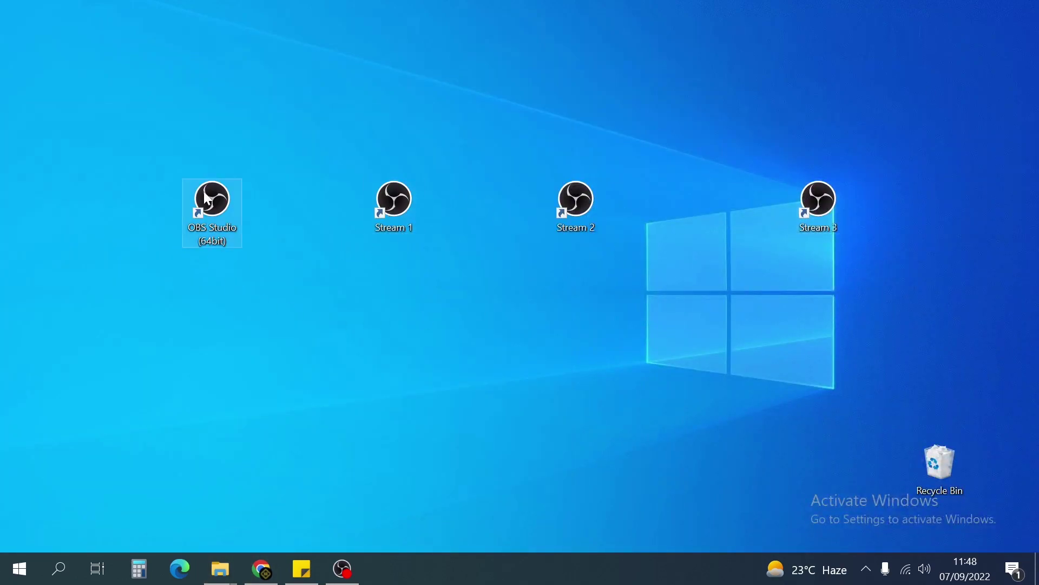
Step: Launch the Stream 1 OBS instance from the desktop and minimize its window
double_click(398, 216)
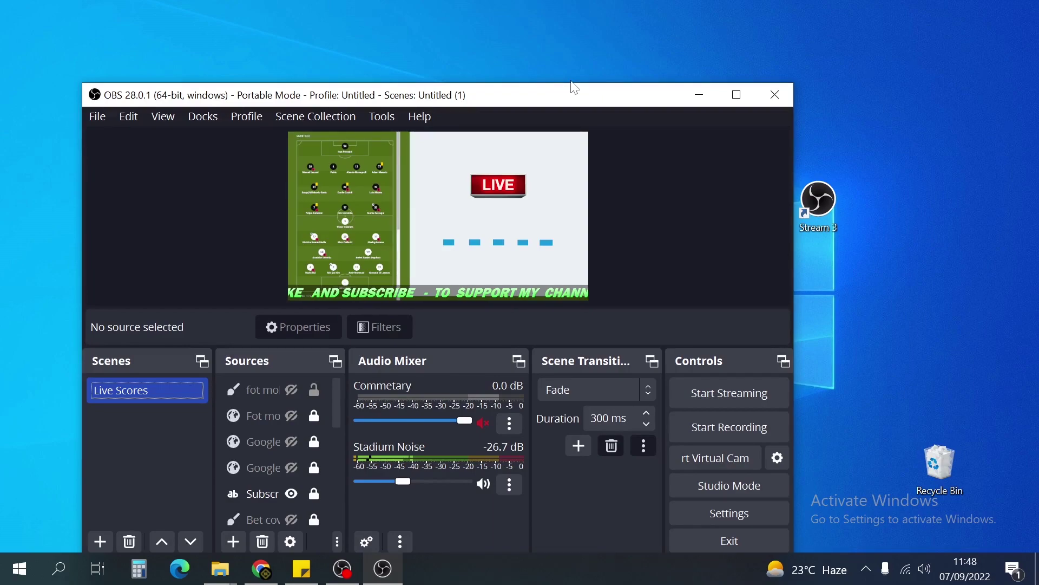
double_click(575, 88)
key(super+d)
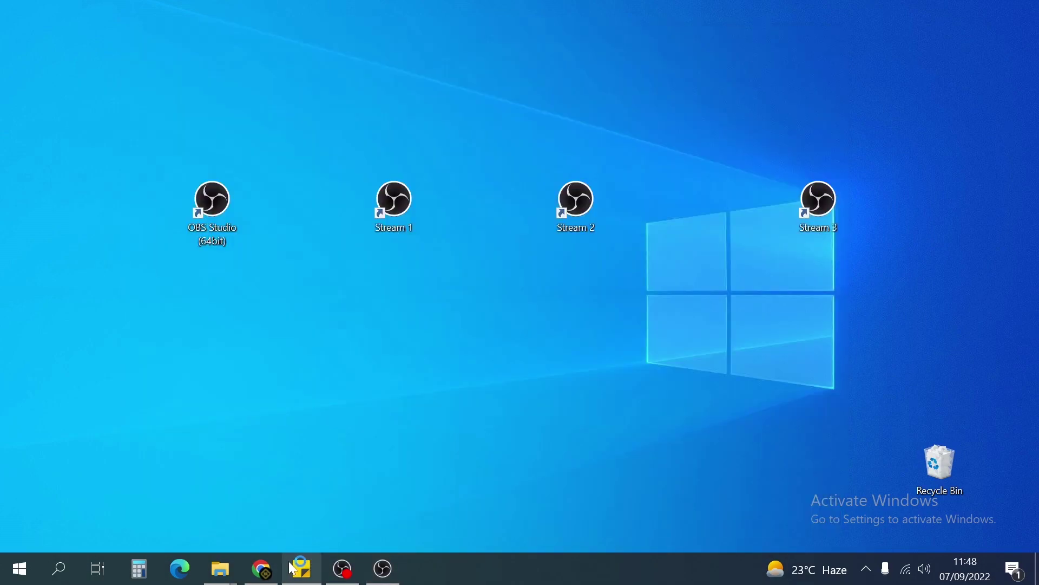
Step: Open the OBS-Studio-28.0.1-Full-x64 archive in WinRAR and browse to obs64.exe inside bin\64bit
click(220, 568)
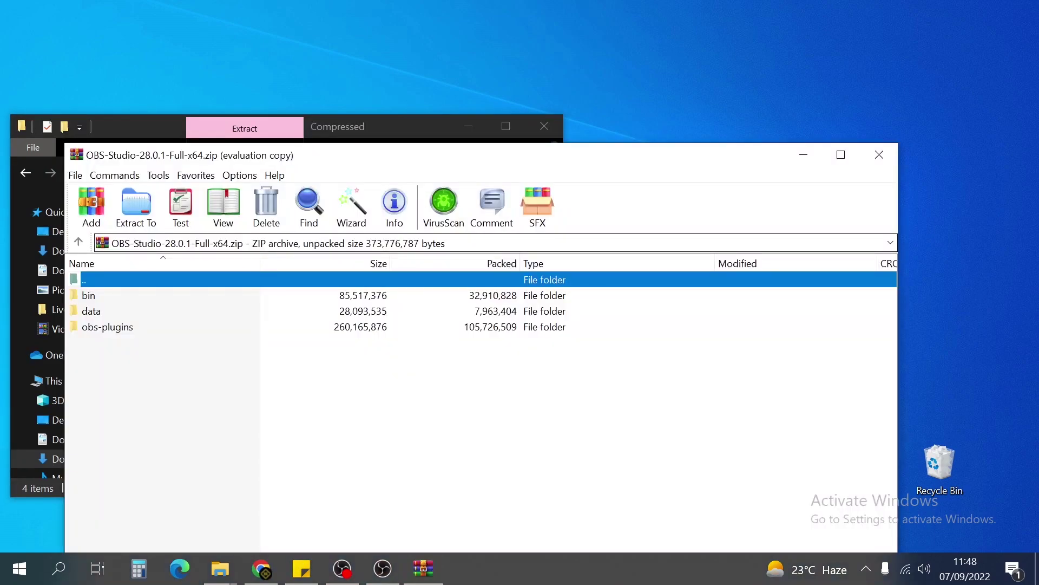
double_click(136, 295)
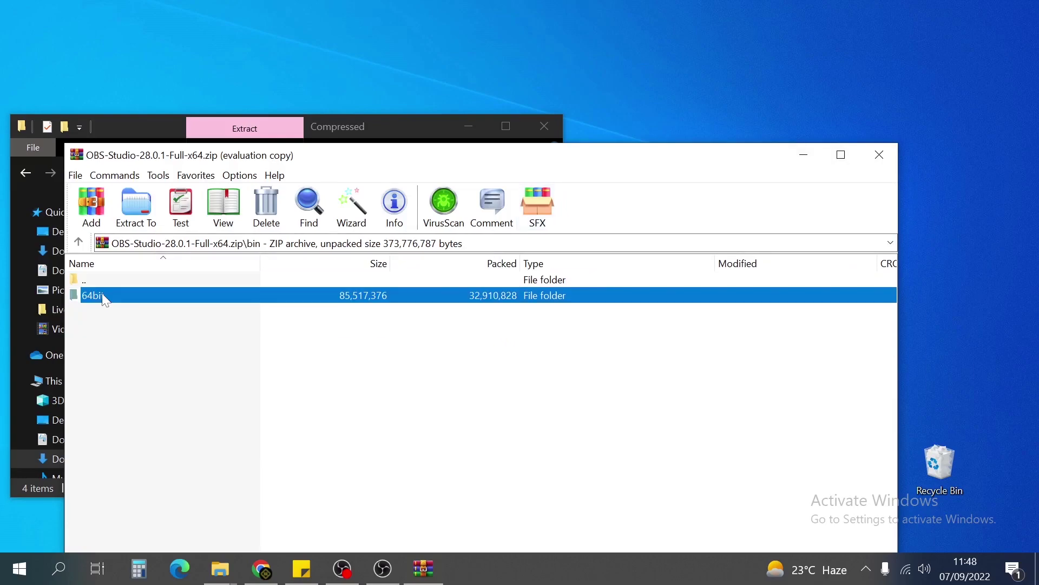
double_click(135, 295)
scroll(168, 463, down, 6)
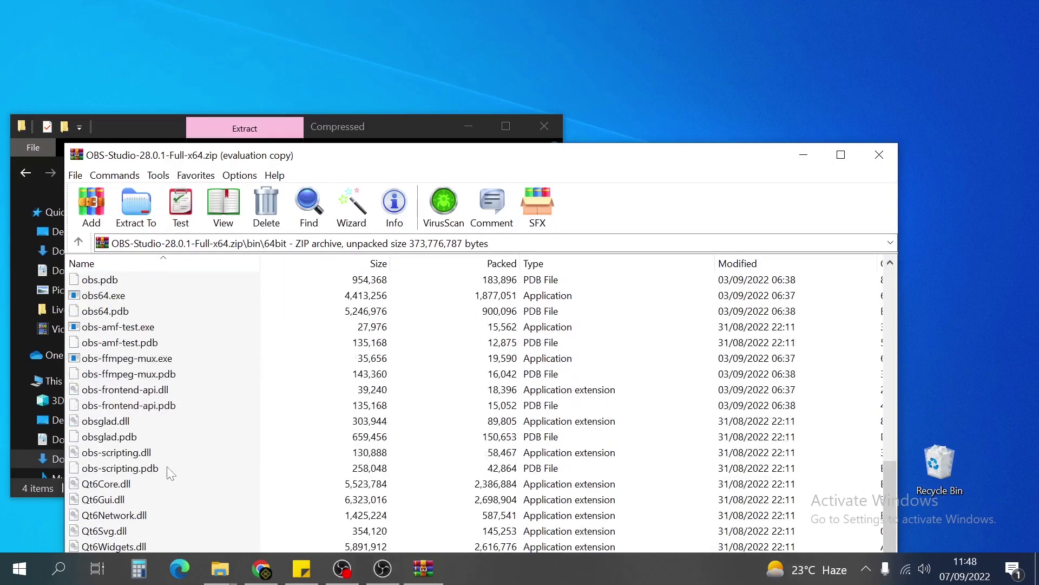
scroll(165, 464, up, 1)
Step: Try to run obs64.exe directly from the archive, dismiss the launch, and close WinRAR
double_click(104, 343)
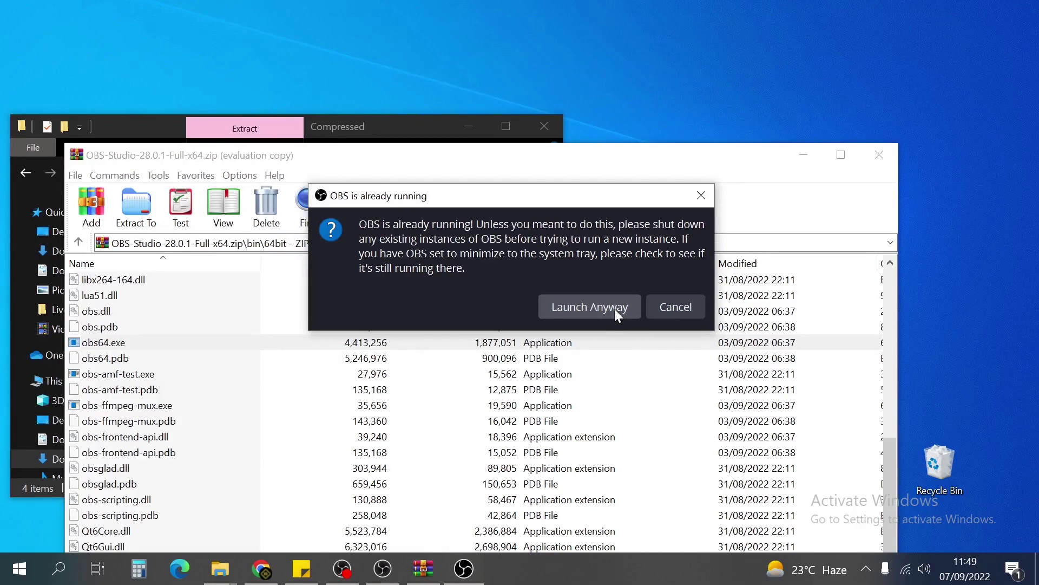
click(699, 205)
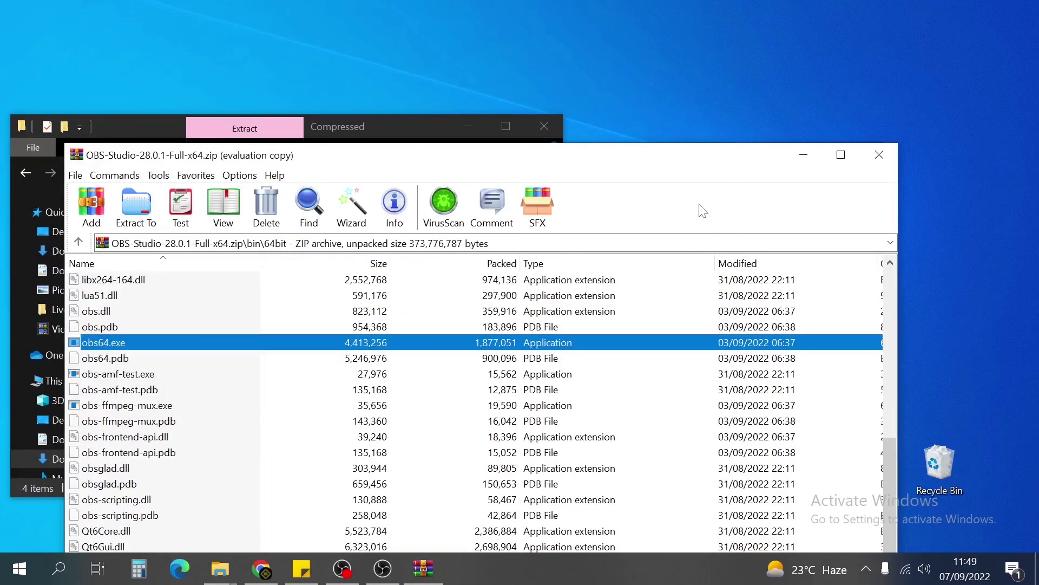
click(896, 157)
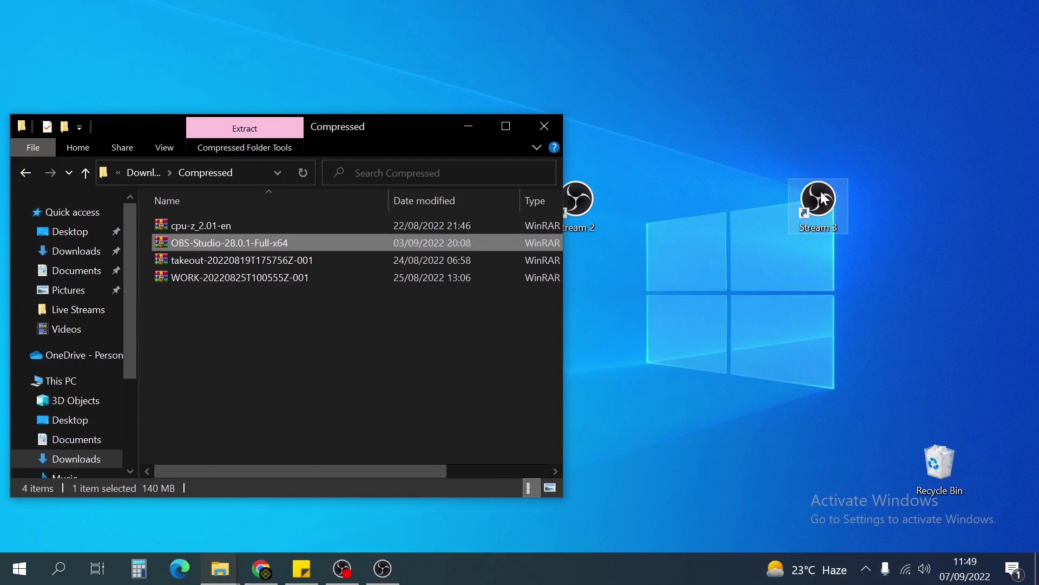
Step: Open a second File Explorer window beside the Compressed folder and show the contents of New Volume (D:)
key(super+e)
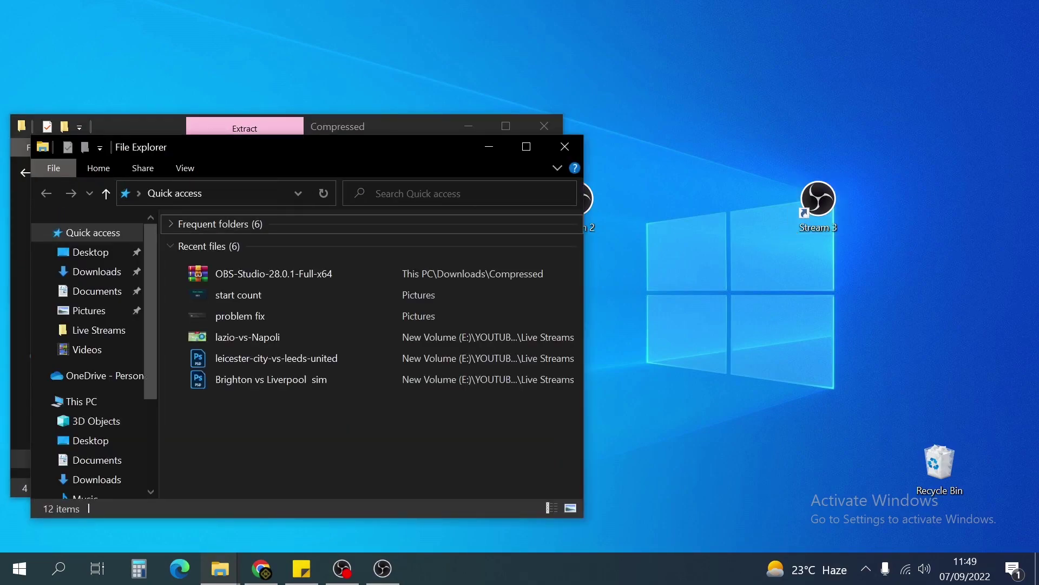
drag(370, 142, 842, 77)
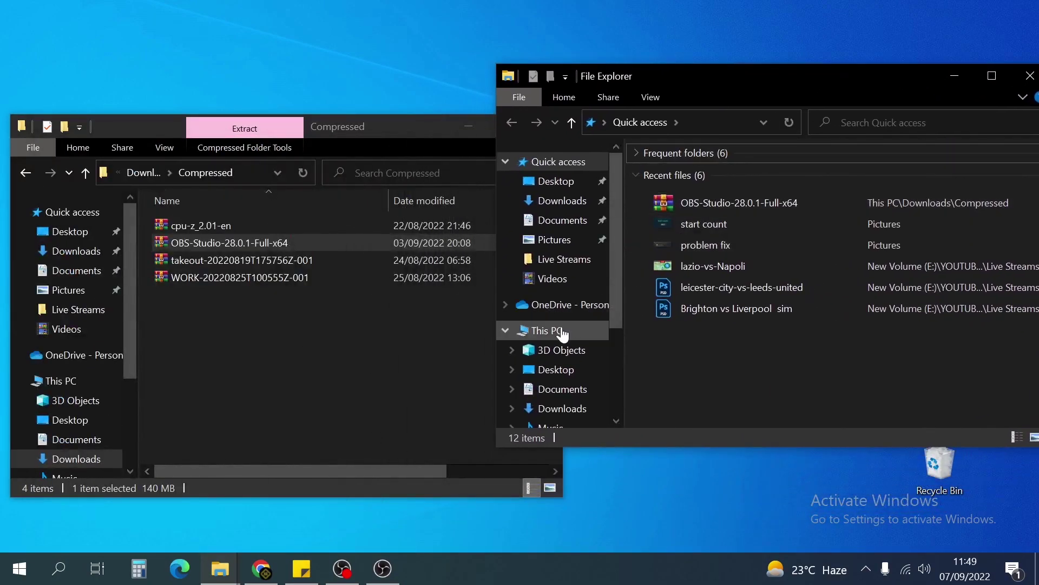
click(547, 330)
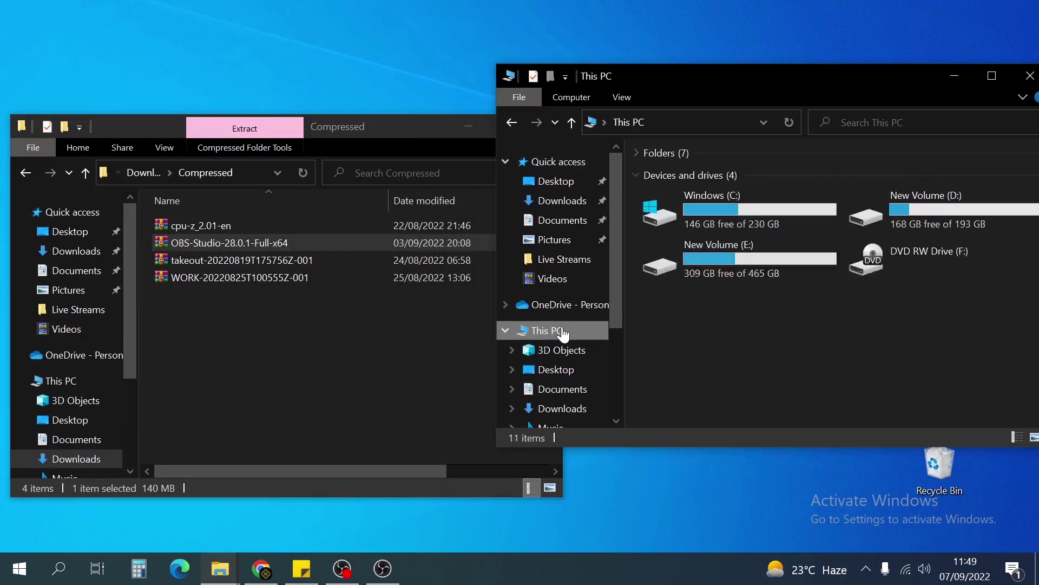
double_click(962, 217)
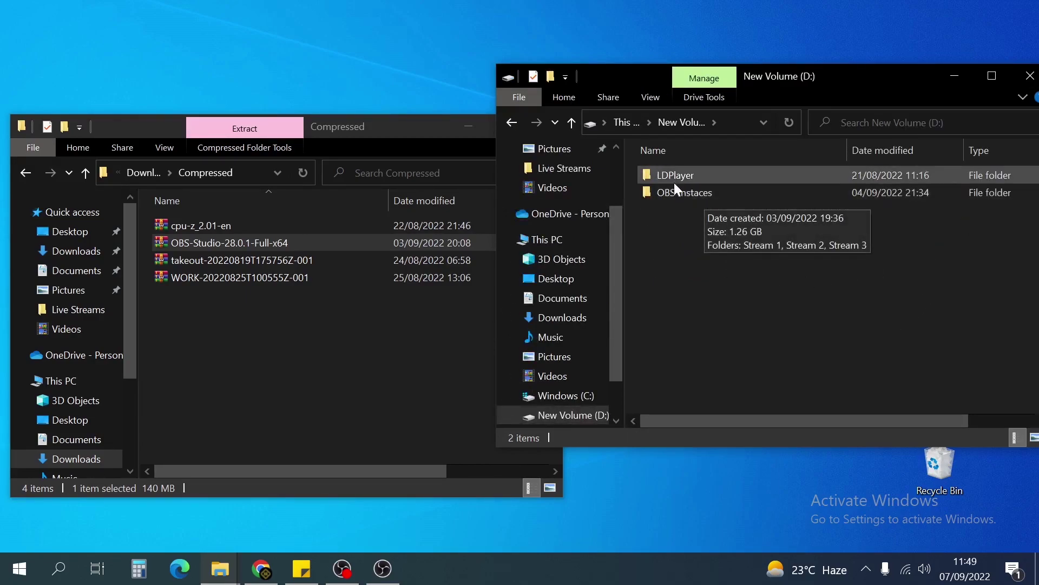
mouse_move(675, 199)
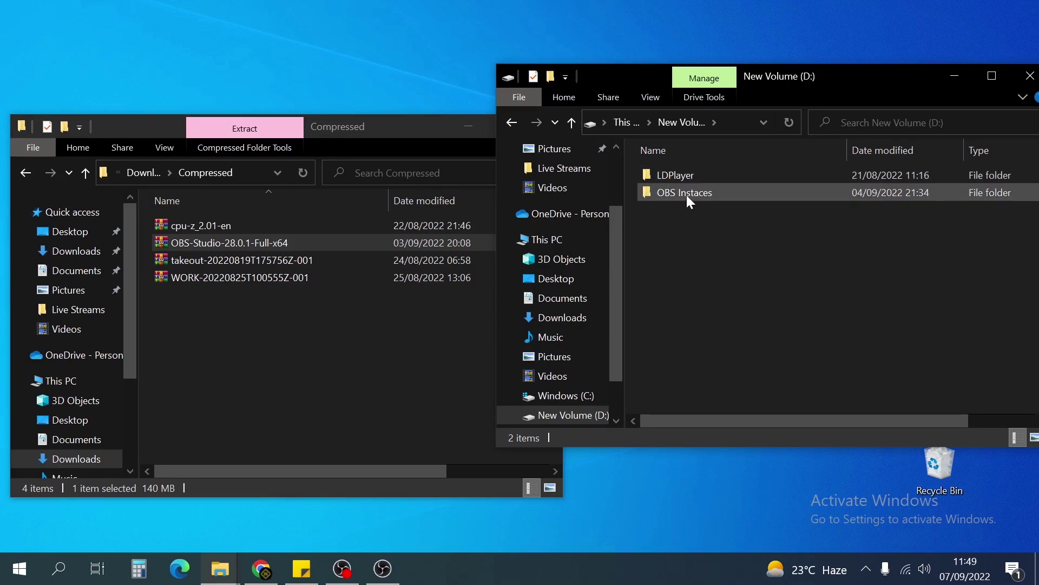
Step: Open the OBS Instaces folder on New Volume (D:) to view its stream folders, and minimize both File Explorer windows
click(553, 239)
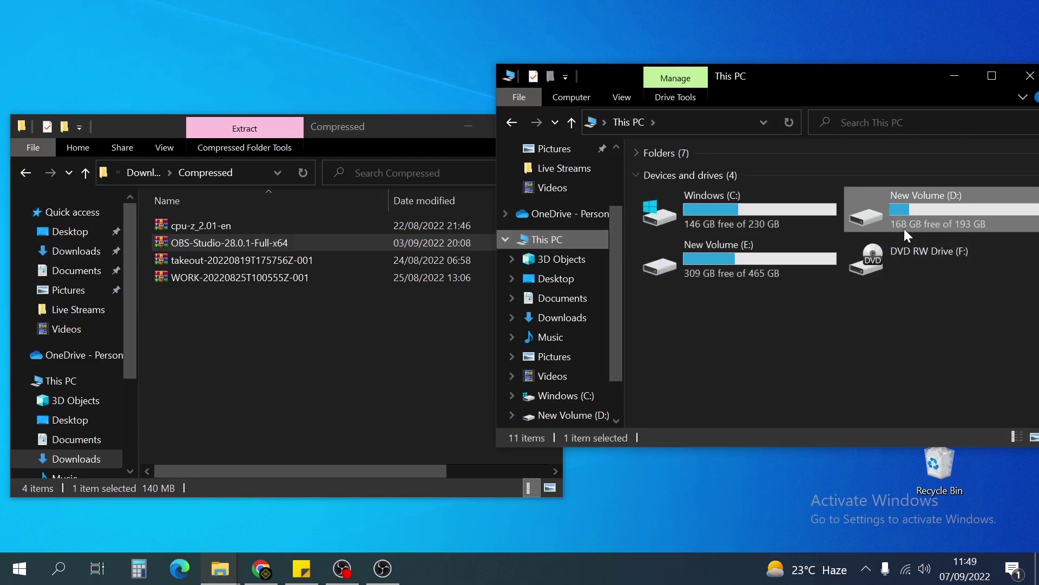
double_click(920, 219)
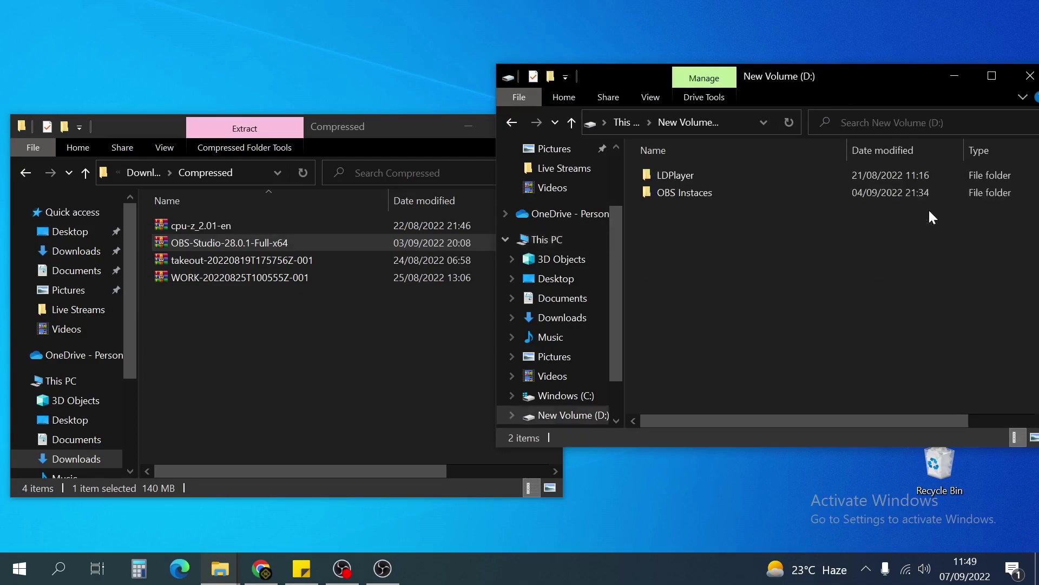
double_click(706, 194)
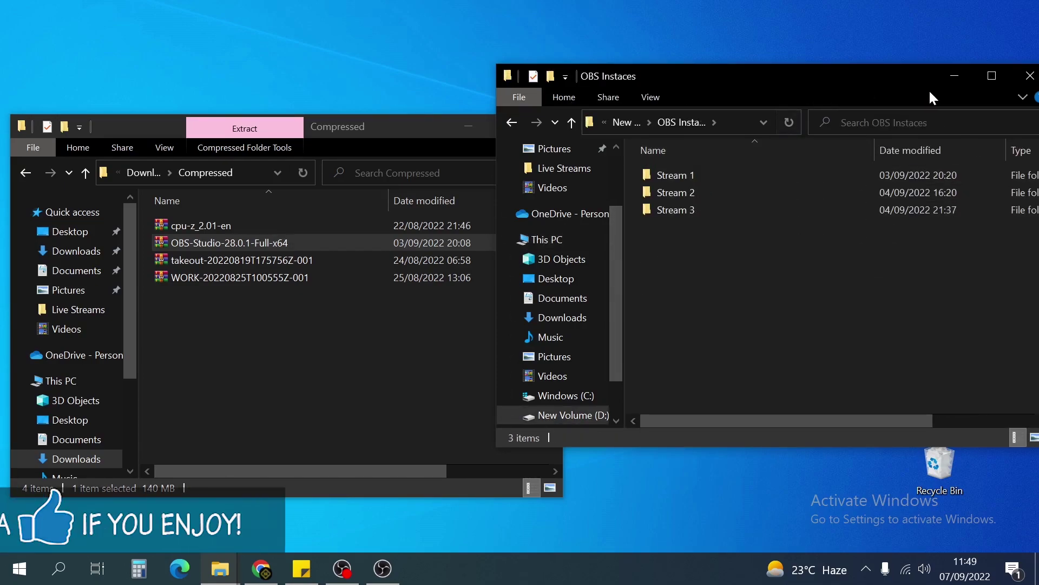
click(955, 76)
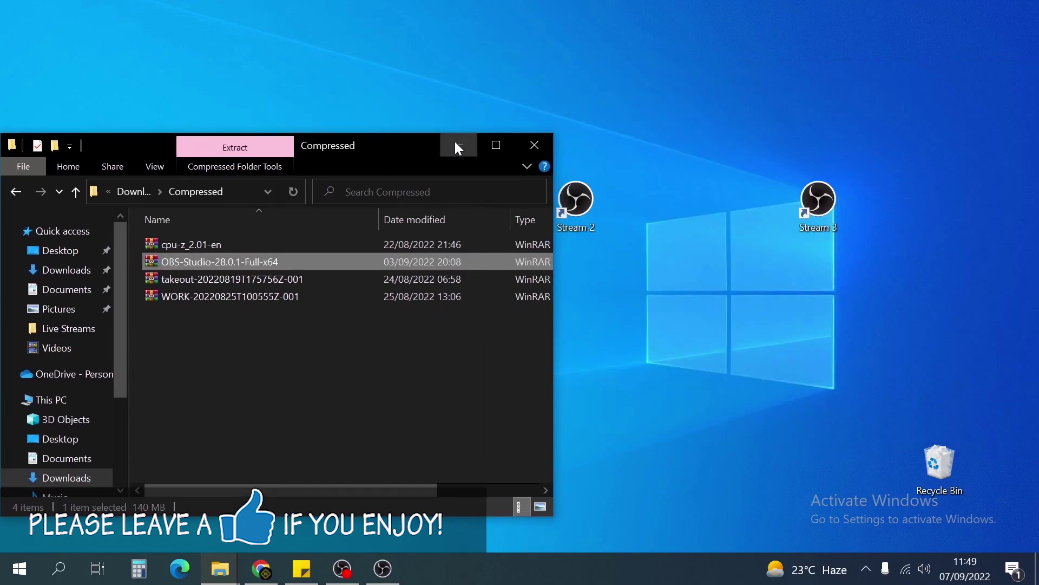
click(468, 126)
Step: Launch the Stream 2 and Stream 3 OBS instances from the desktop and minimize their windows
double_click(587, 210)
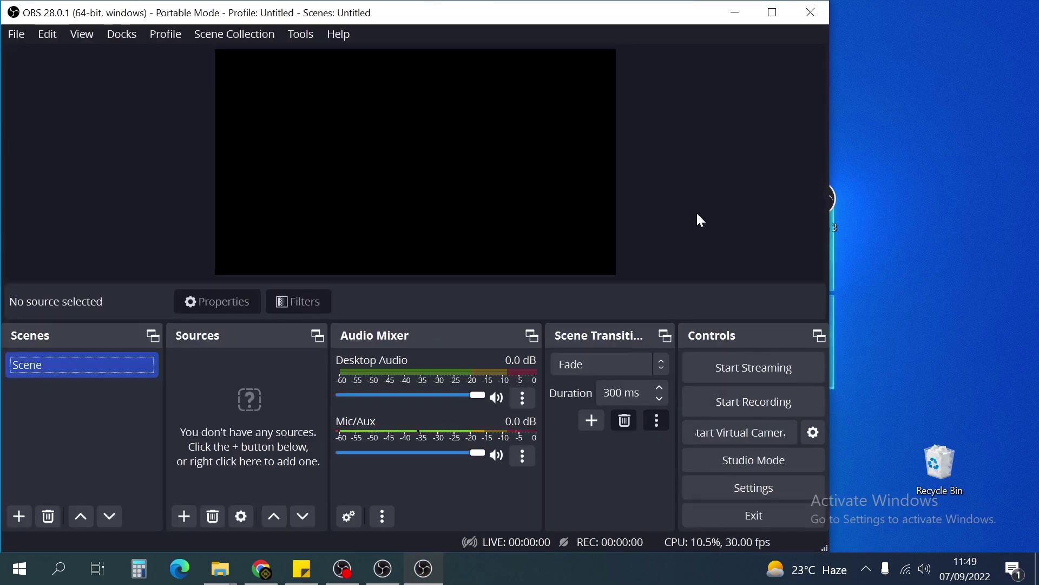
click(736, 12)
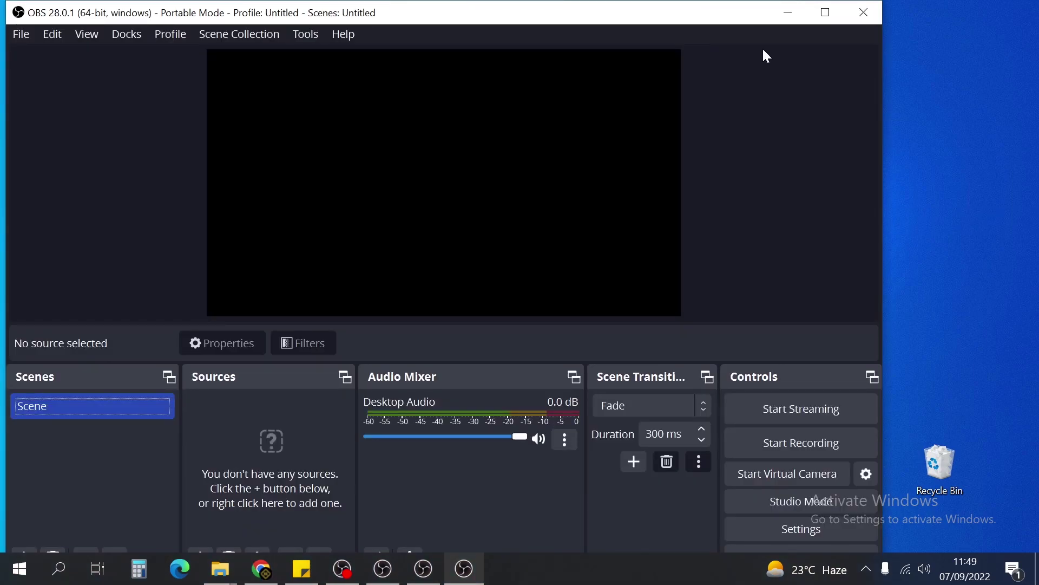
click(790, 14)
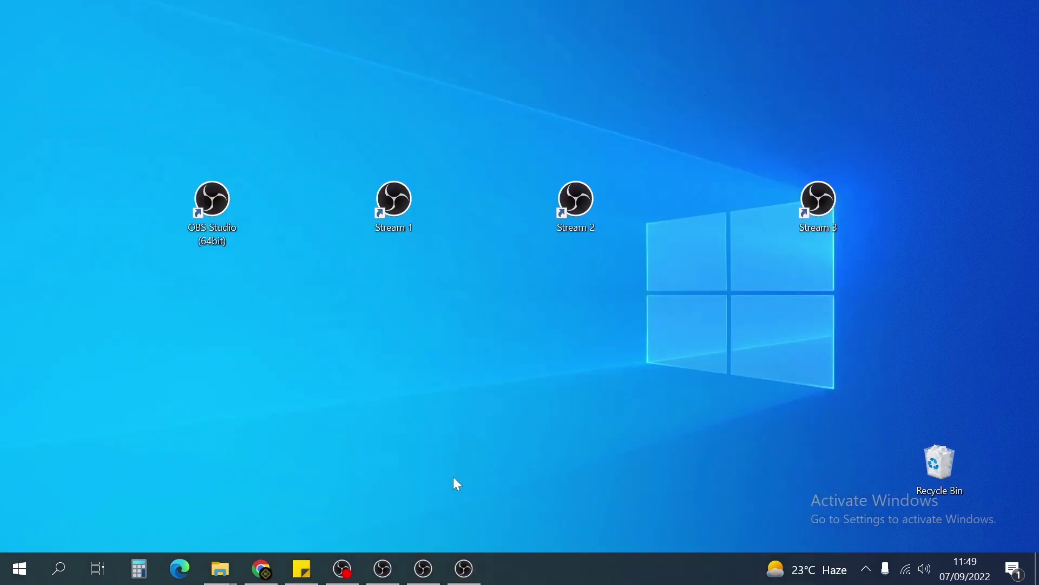
Step: Start streaming the Live Scores scene from the Stream 1 instance, and minimize the OBS 27.2.4 window
mouse_move(260, 559)
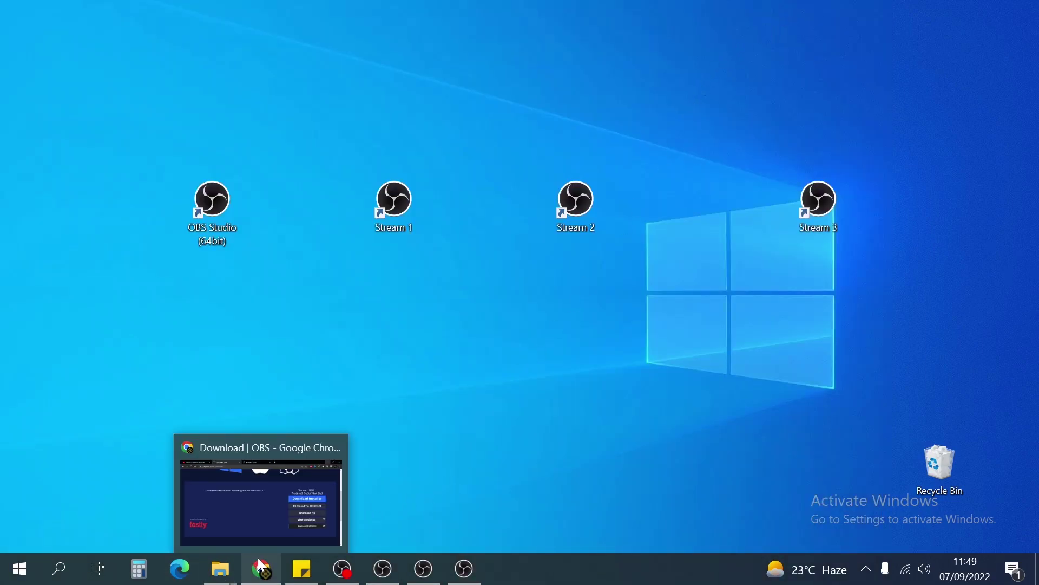
click(382, 568)
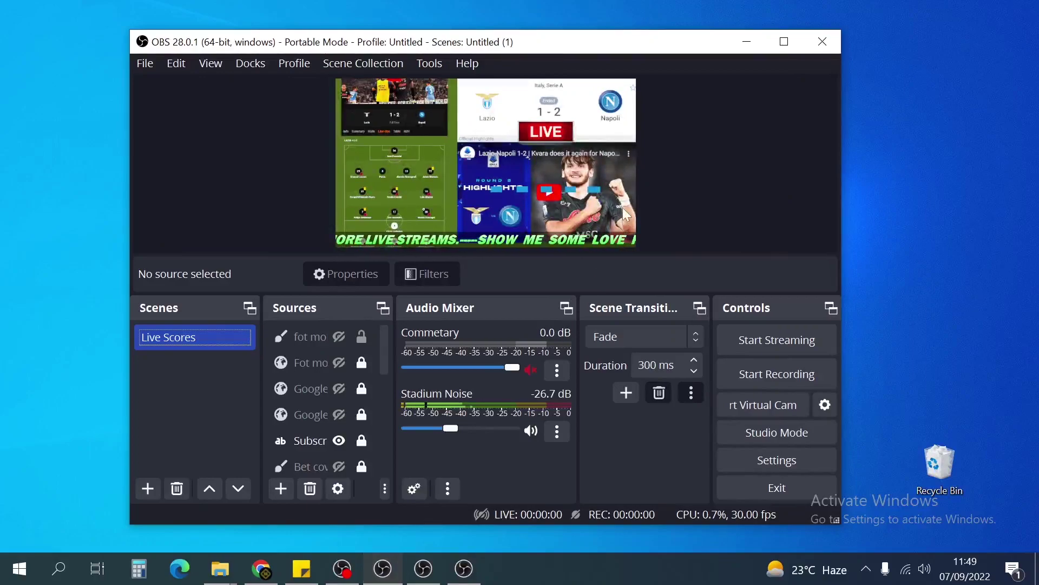
click(806, 351)
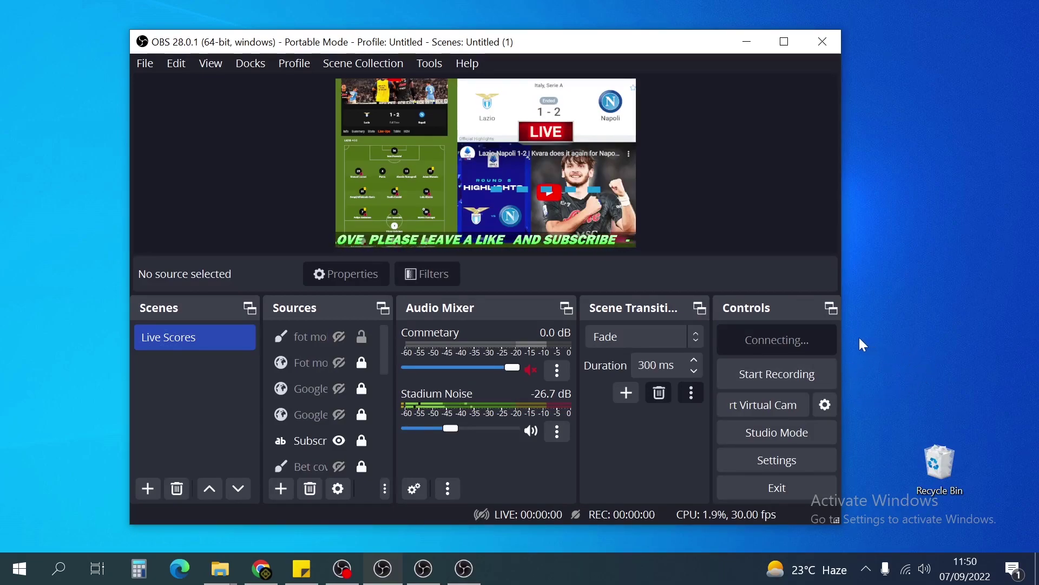
key(alt+Tab)
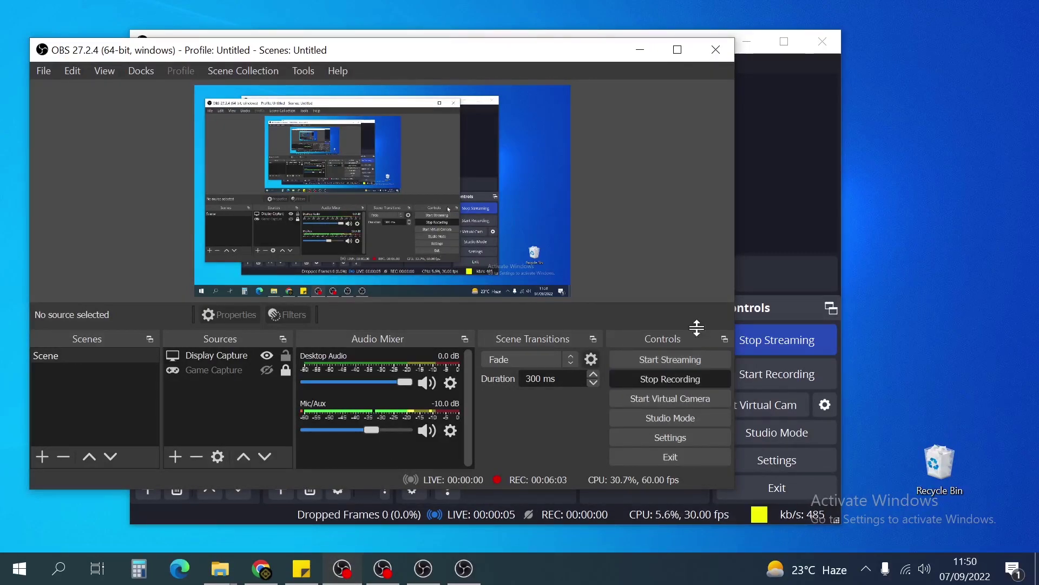
click(631, 57)
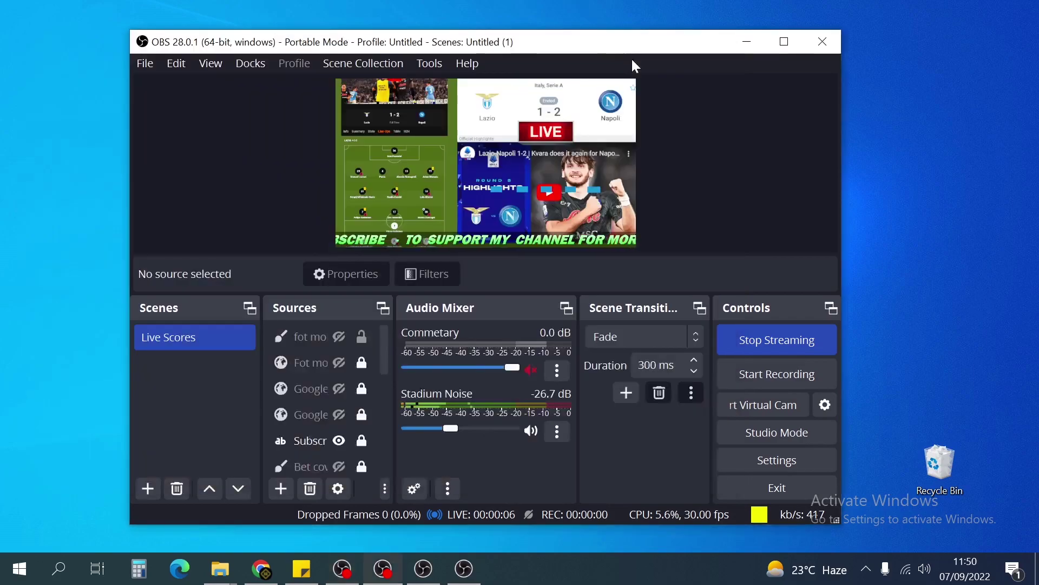
Step: Add a Browser source with default settings to the empty scene in the Stream 2 OBS instance
click(426, 570)
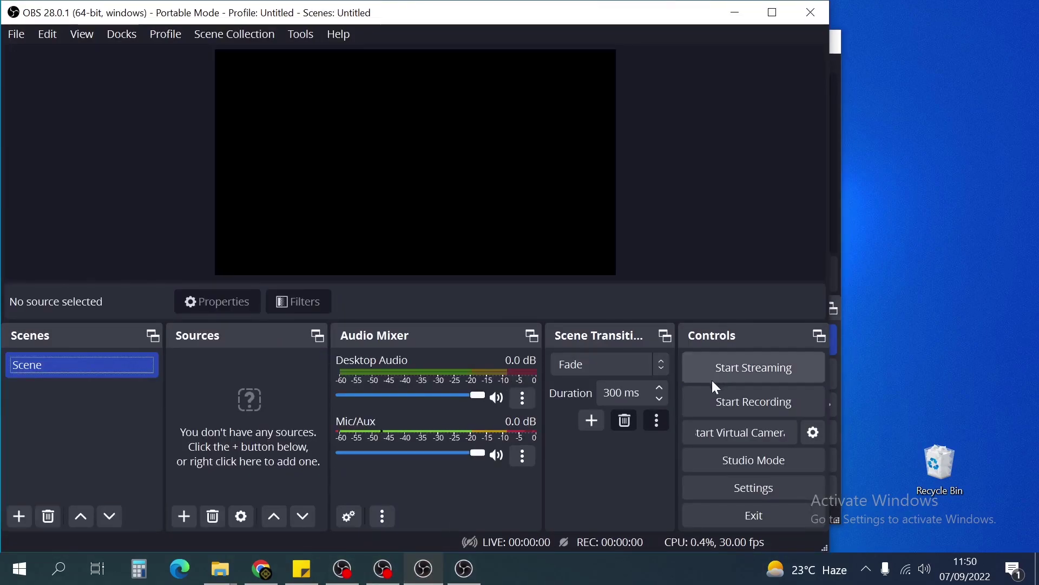
click(184, 516)
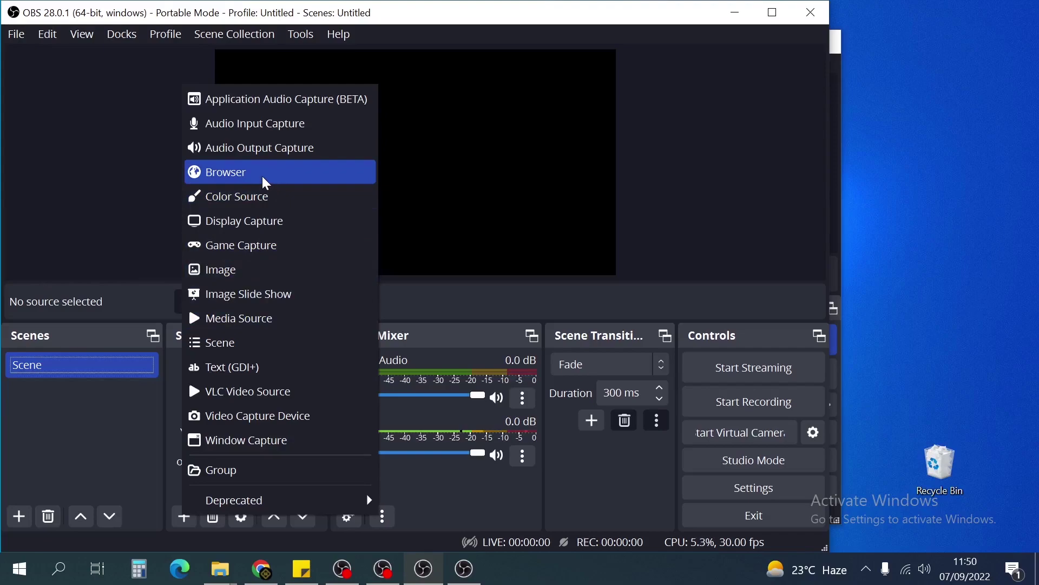
click(262, 173)
click(456, 382)
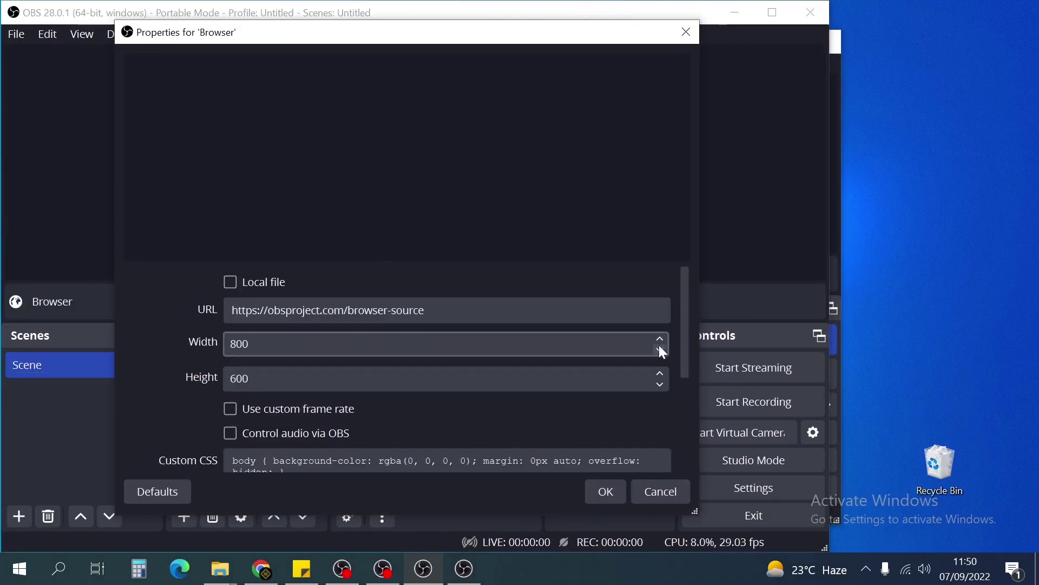
click(684, 35)
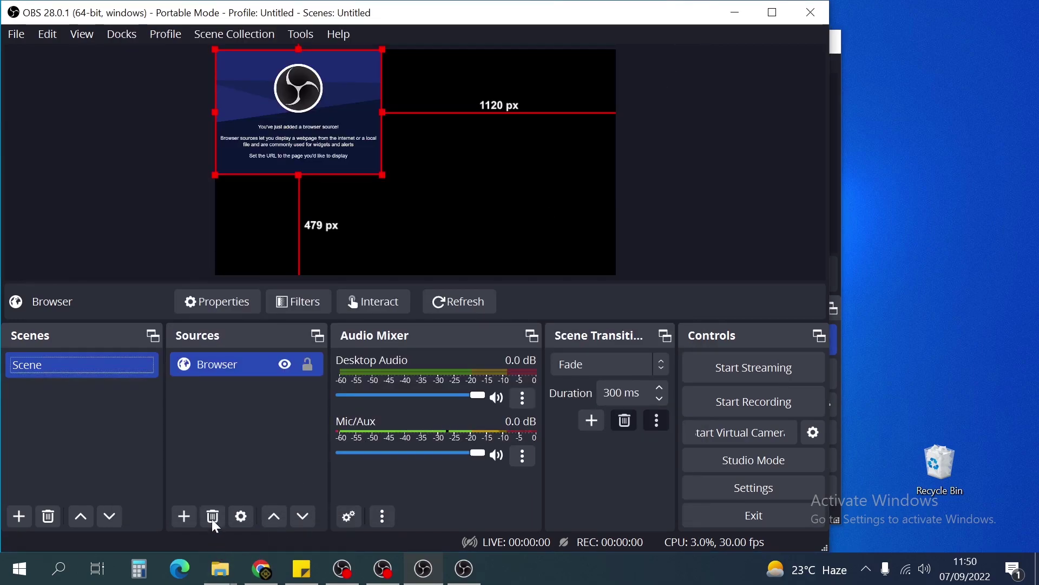
Step: Set the Browser source's URL to the obsproject.com/welcome address copied from the Welcome page in Chrome
double_click(229, 363)
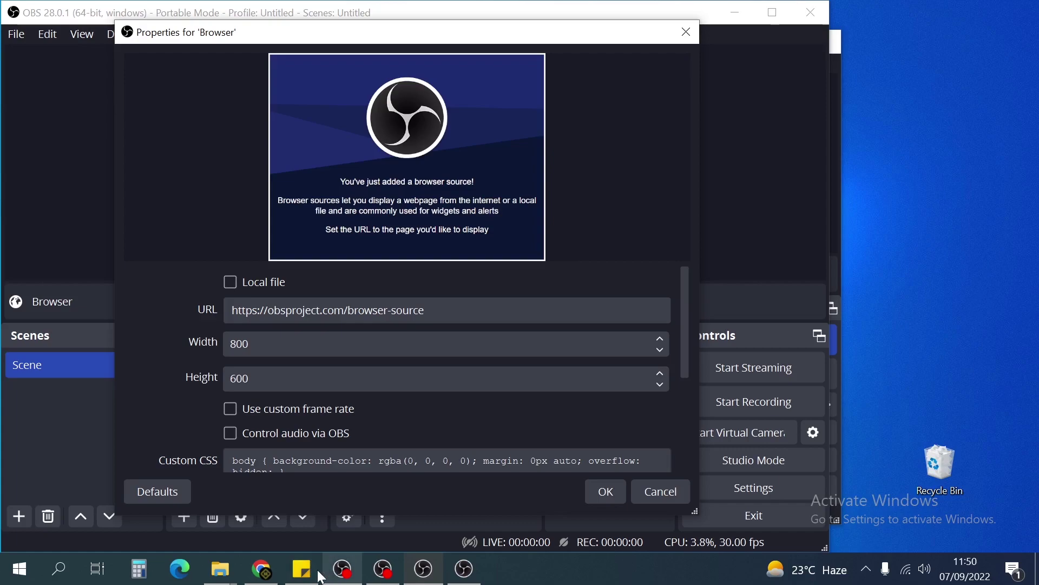
click(272, 572)
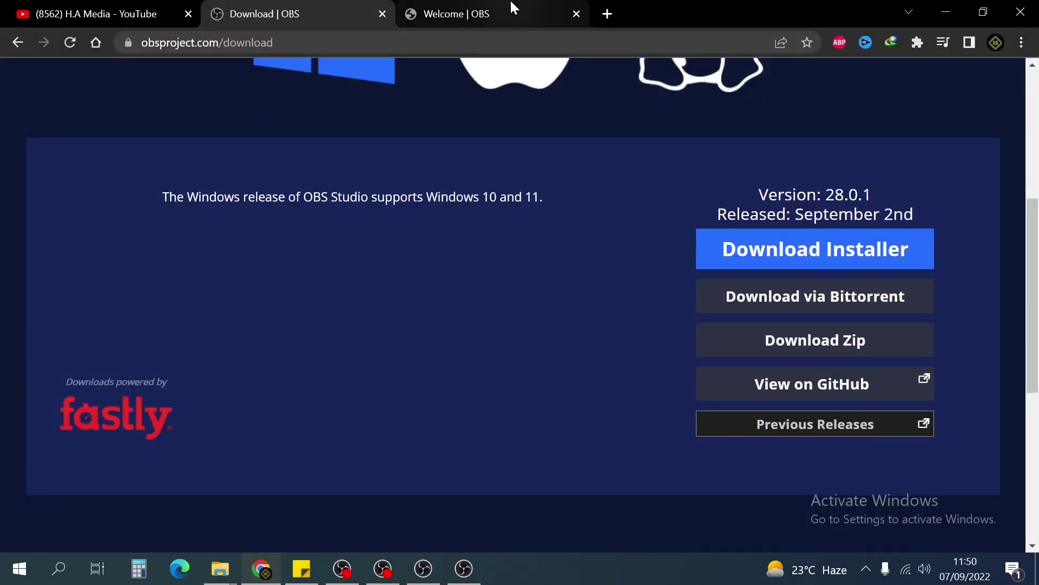
click(511, 10)
click(204, 42)
key(ctrl+c)
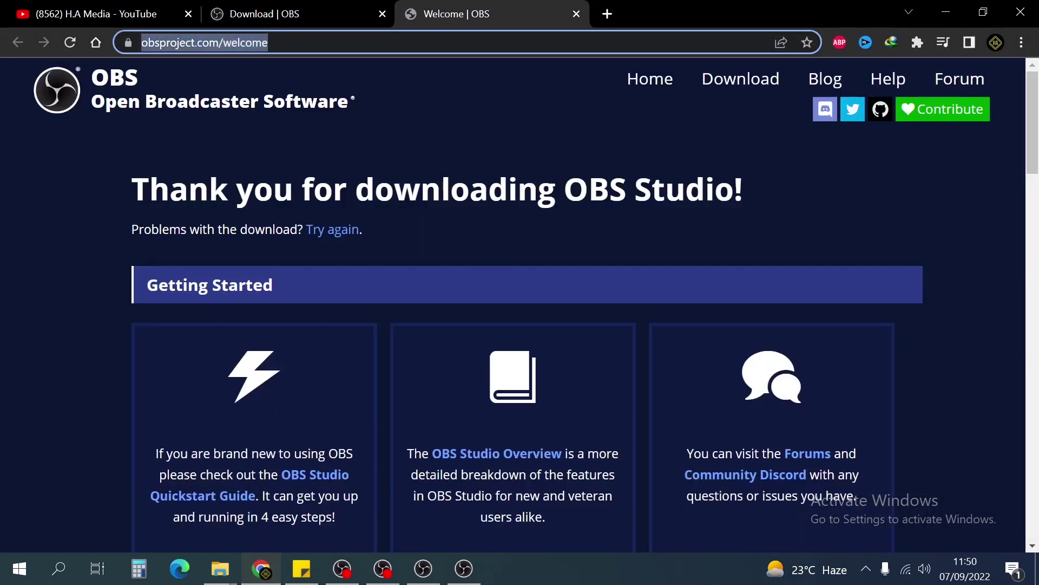
click(946, 12)
click(420, 310)
key(ctrl+a)
key(ctrl+v)
click(605, 492)
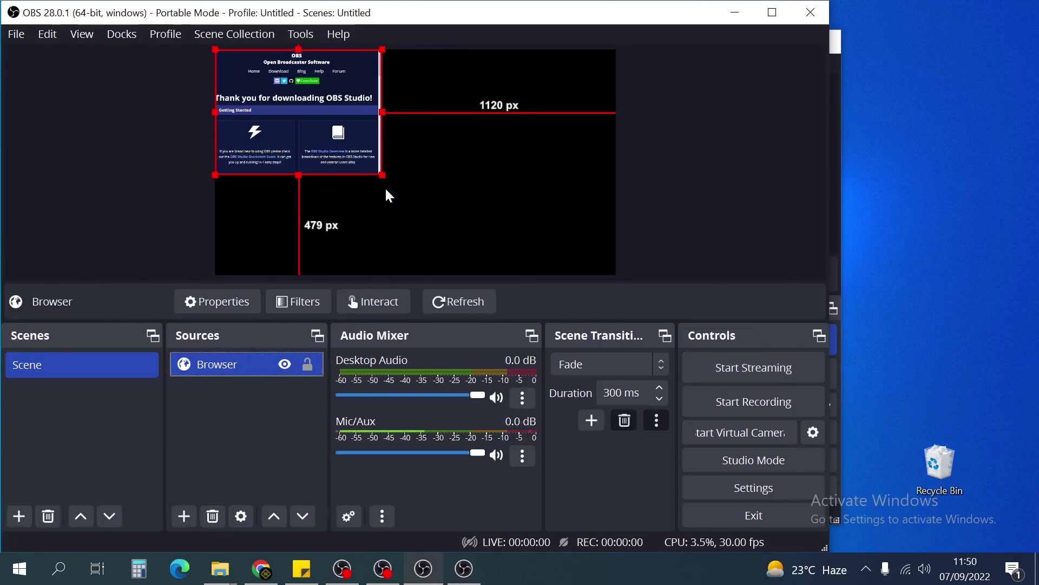
Step: Enlarge the Browser source to fill the canvas width and start recording from the Stream 2 instance
drag(383, 175, 619, 241)
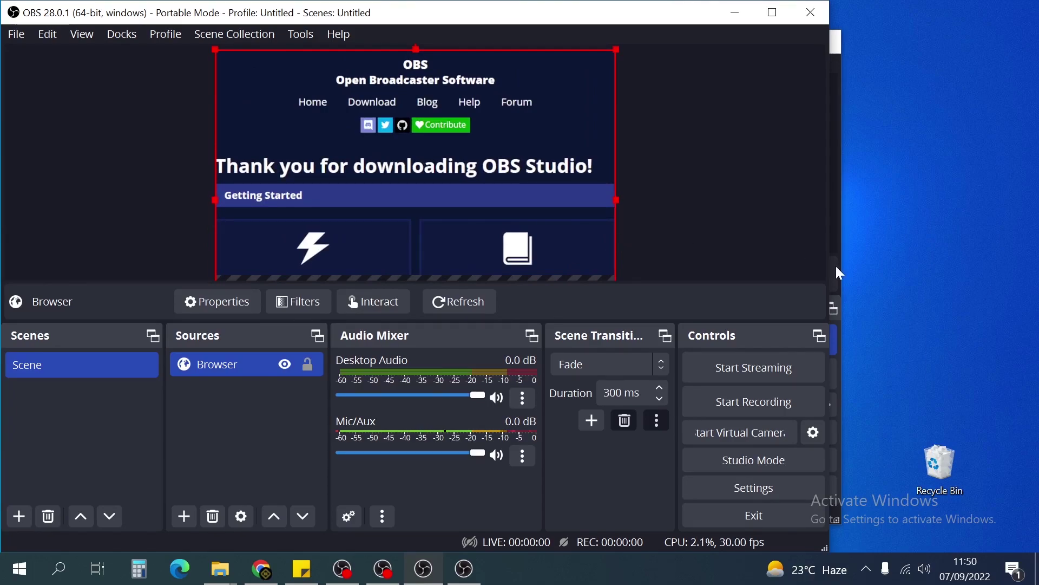
click(765, 363)
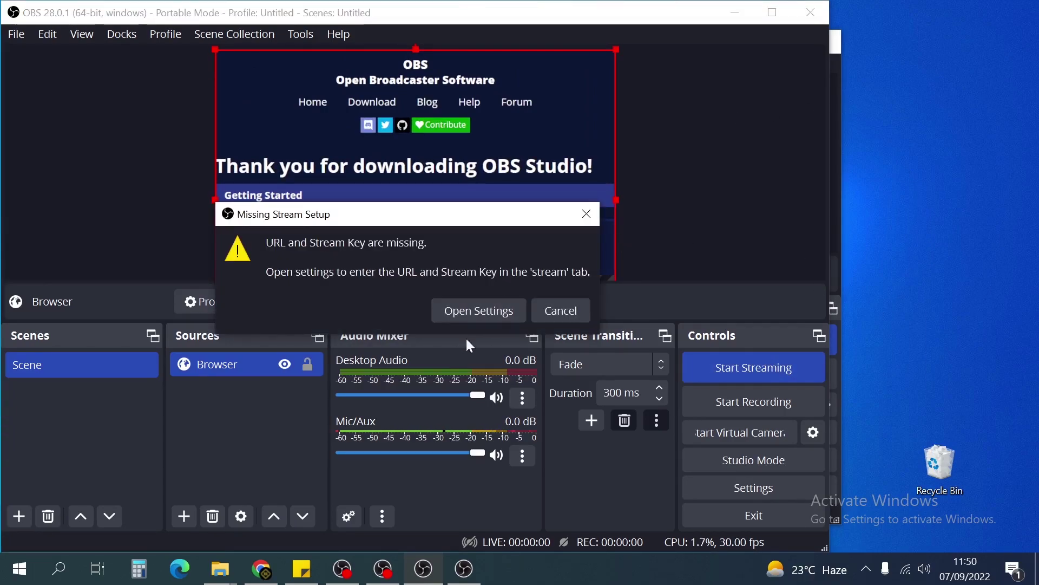
click(562, 311)
click(762, 399)
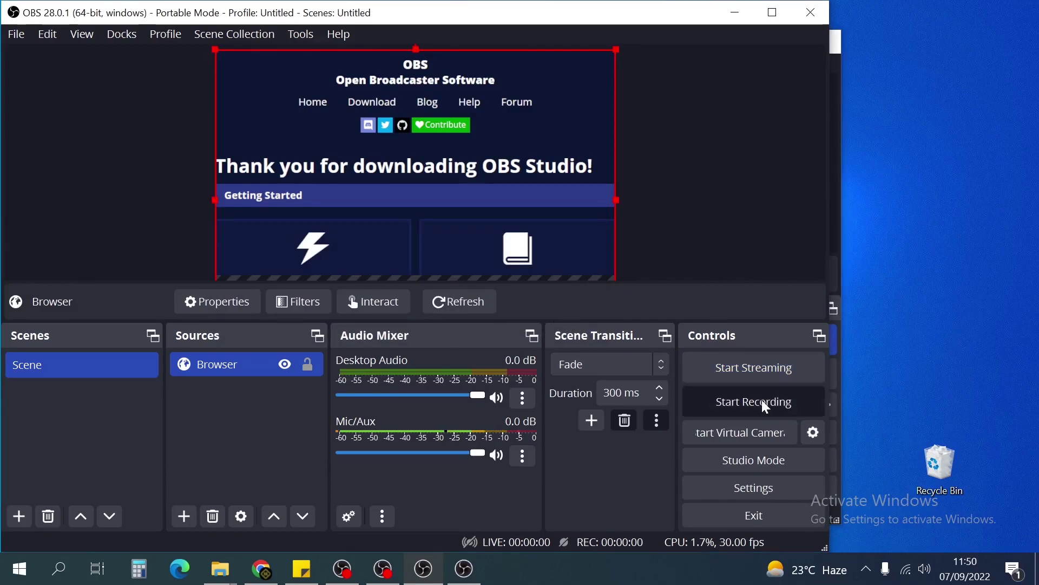
Step: Check the OBS 27.2.4 and Stream 1 windows, minimize them, and bring the Stream 2 window back from the desktop
click(343, 571)
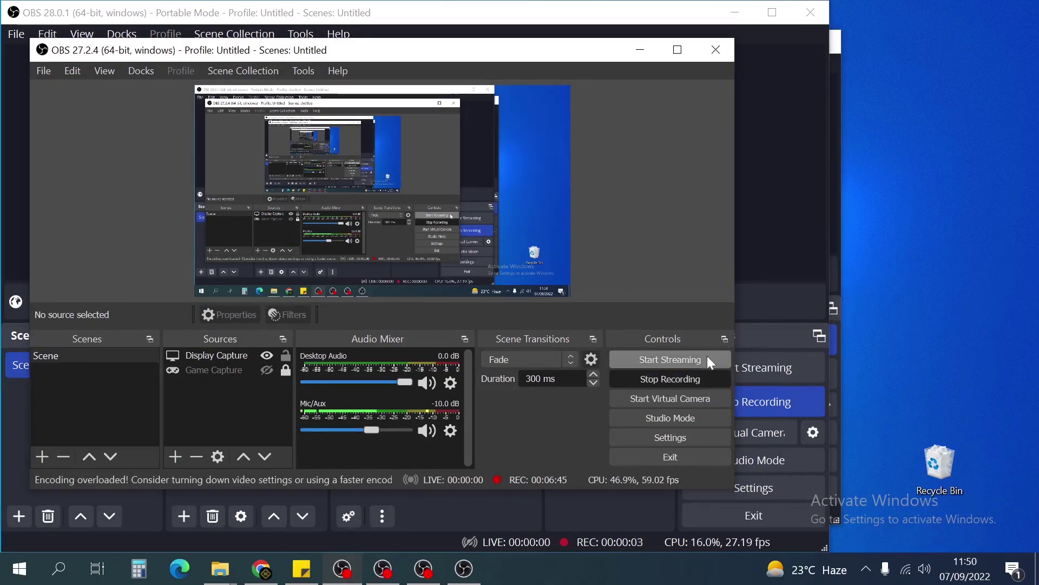
click(641, 50)
click(382, 568)
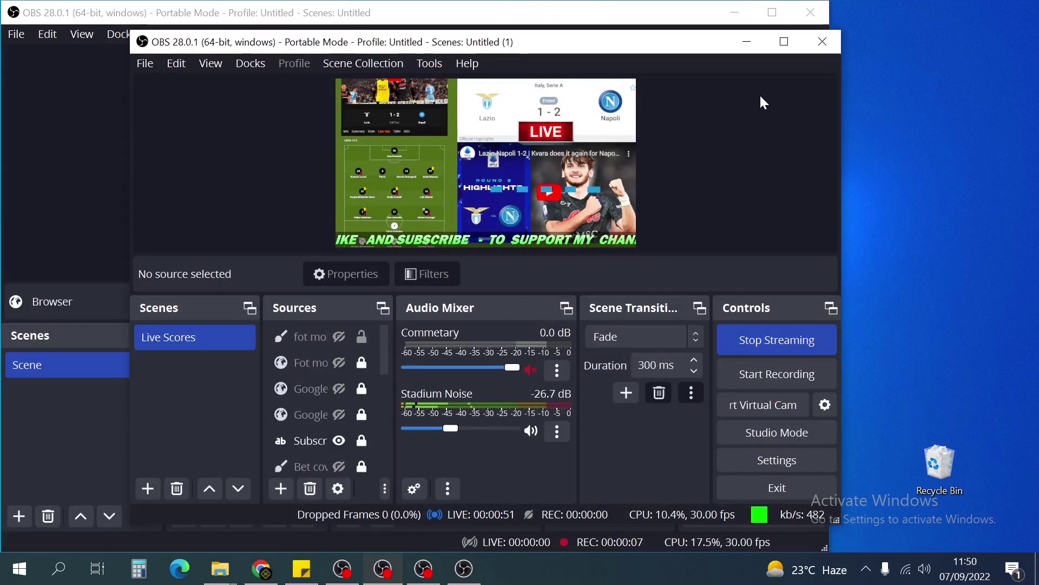
click(746, 42)
key(super+d)
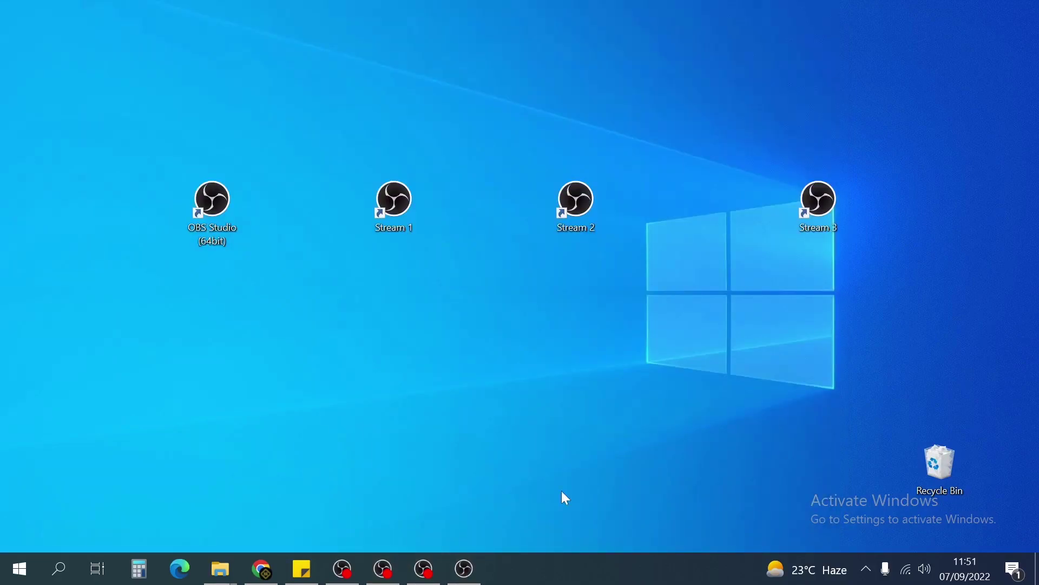
click(424, 568)
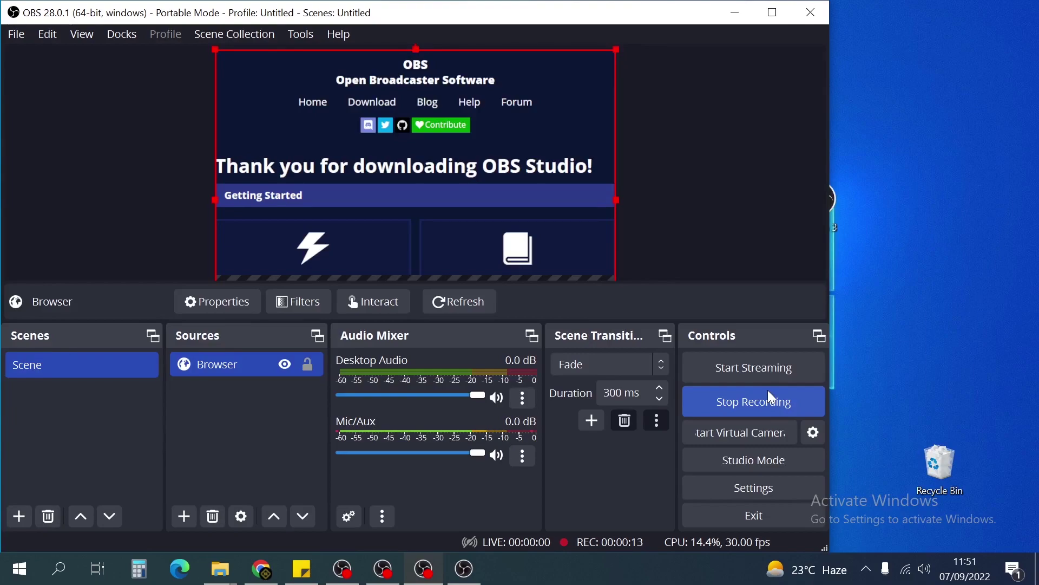
Step: Switch to the Stream 3 OBS instance and add a new Media Source with the default name to its empty scene
click(472, 574)
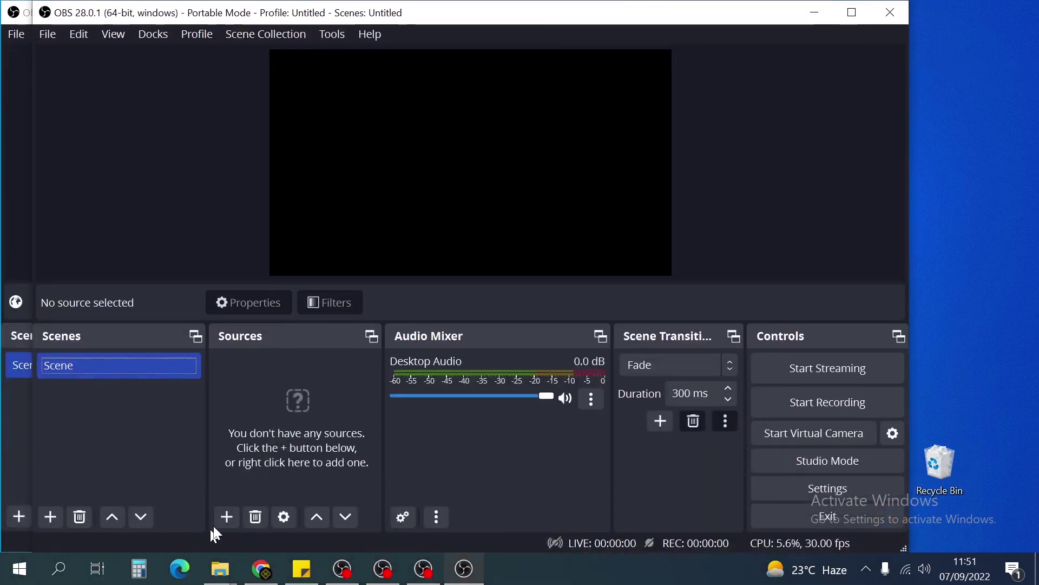
click(223, 519)
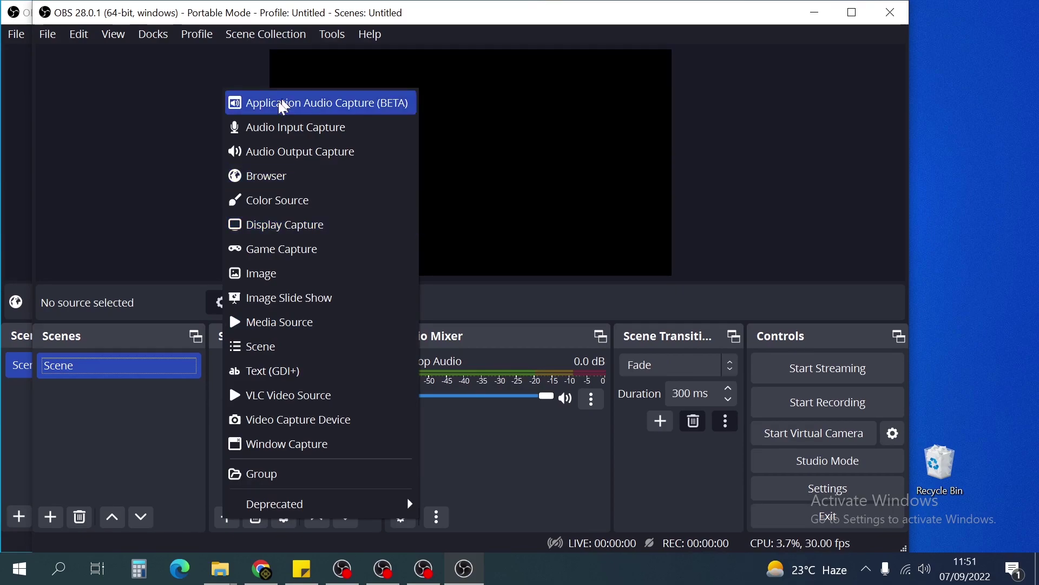
mouse_move(286, 512)
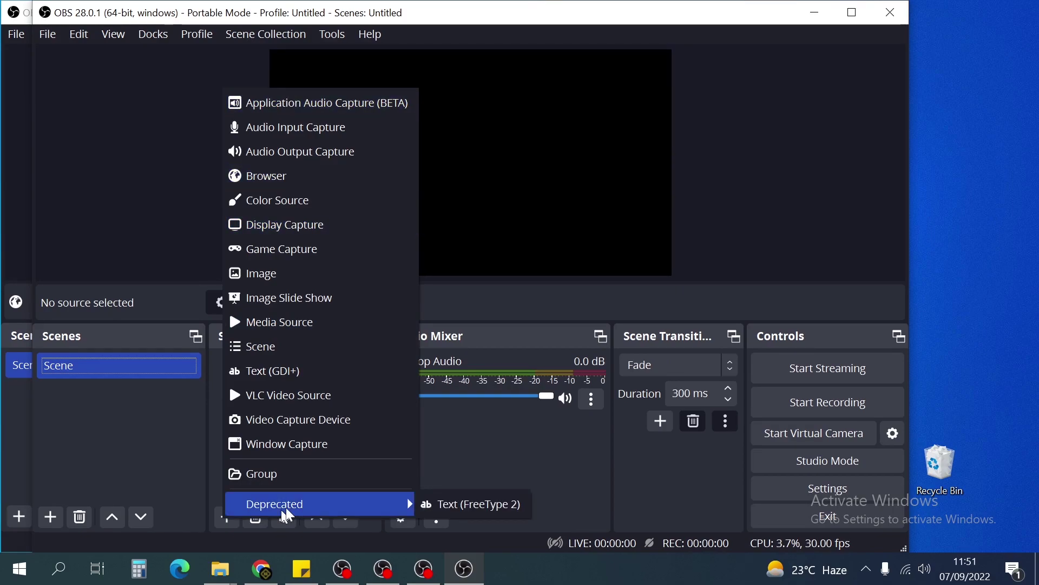
click(317, 324)
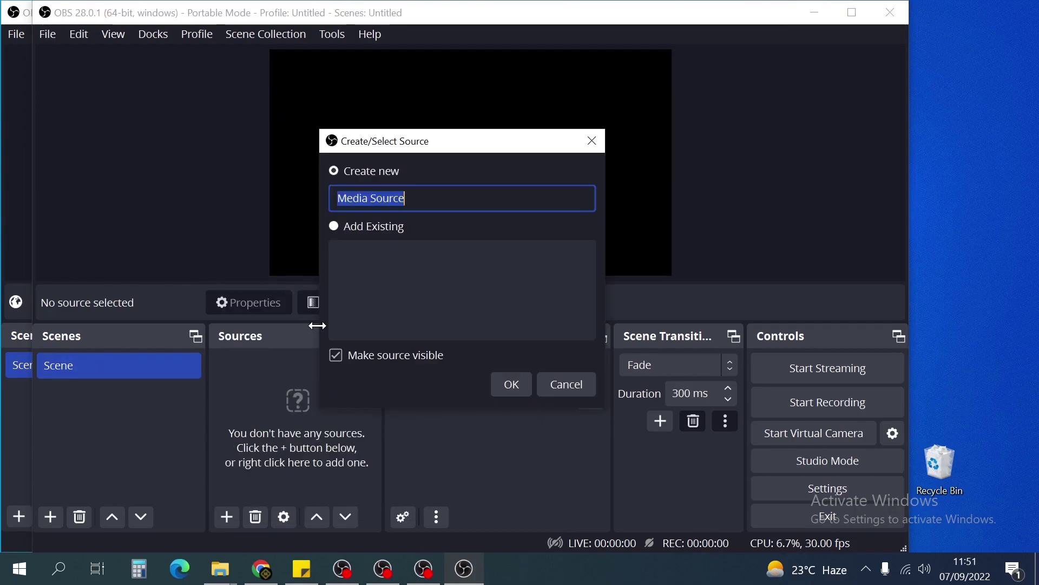
click(511, 384)
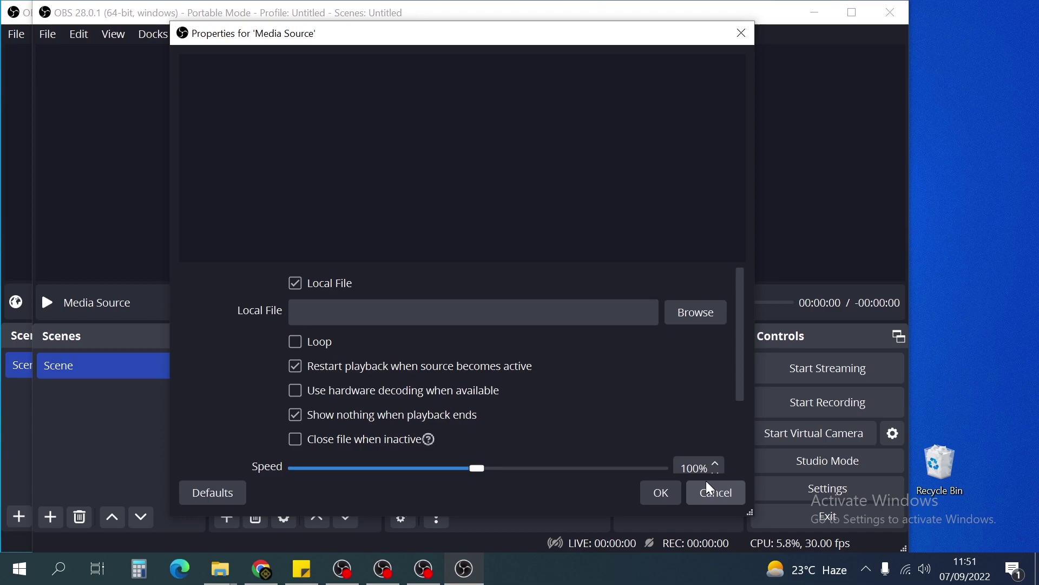
Step: Load the "How To Recover A Disabled Facebook Ad Account" video from Downloads > Video into the Media Source and start recording from Stream 3
click(695, 312)
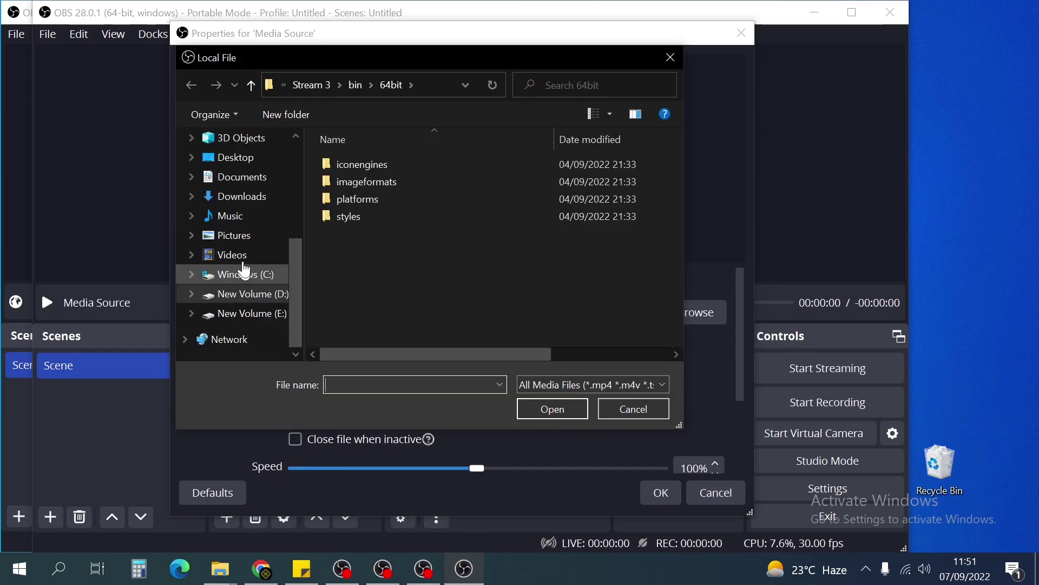
click(268, 253)
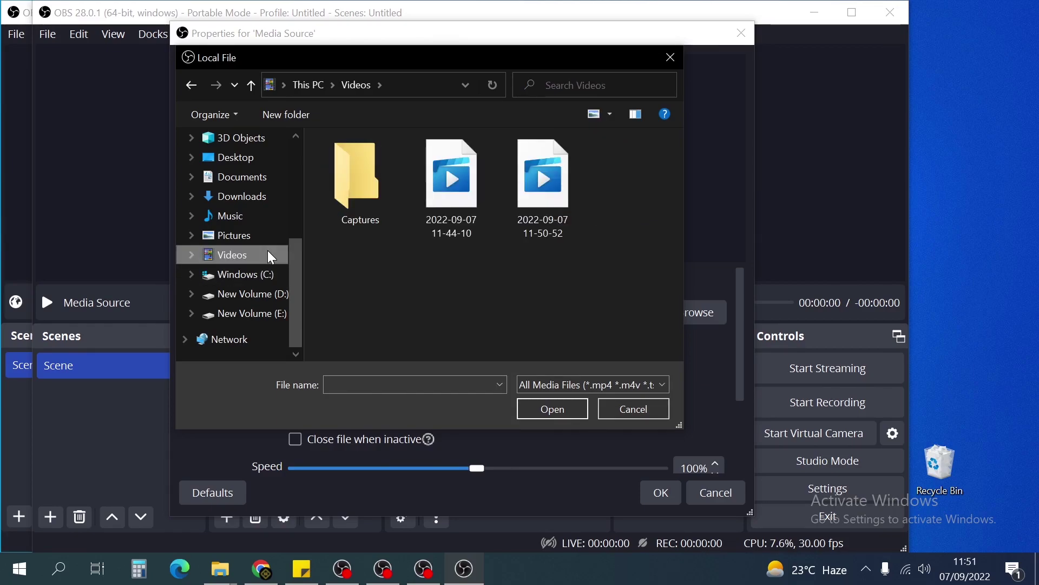
click(242, 200)
click(358, 237)
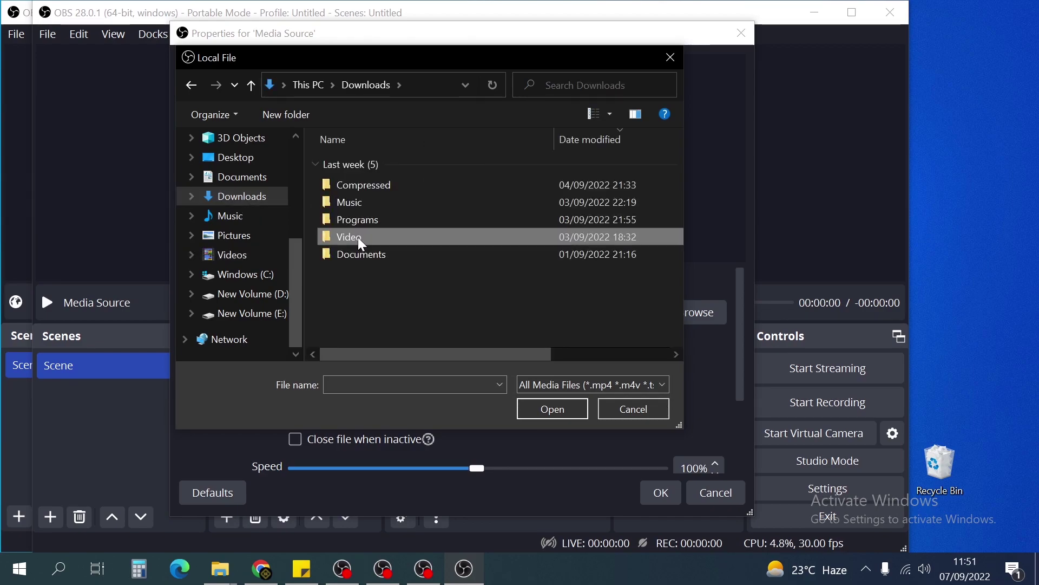
double_click(358, 237)
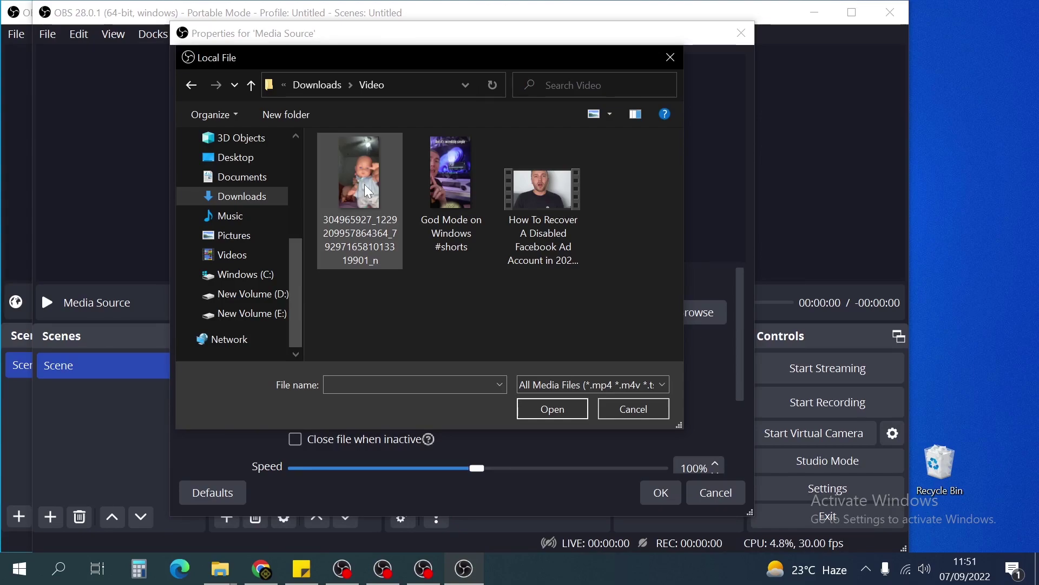
double_click(365, 184)
click(519, 287)
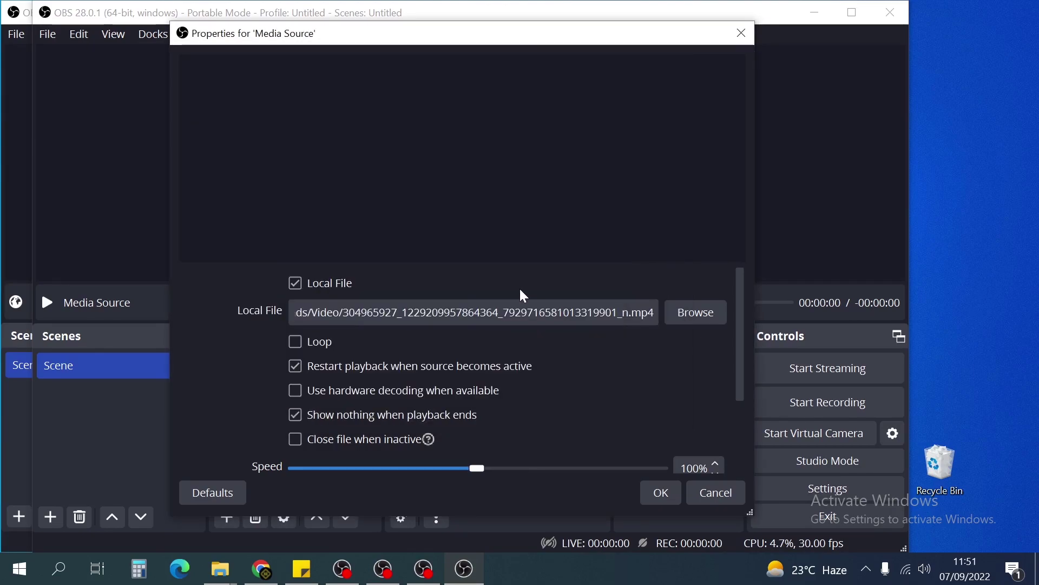
click(689, 311)
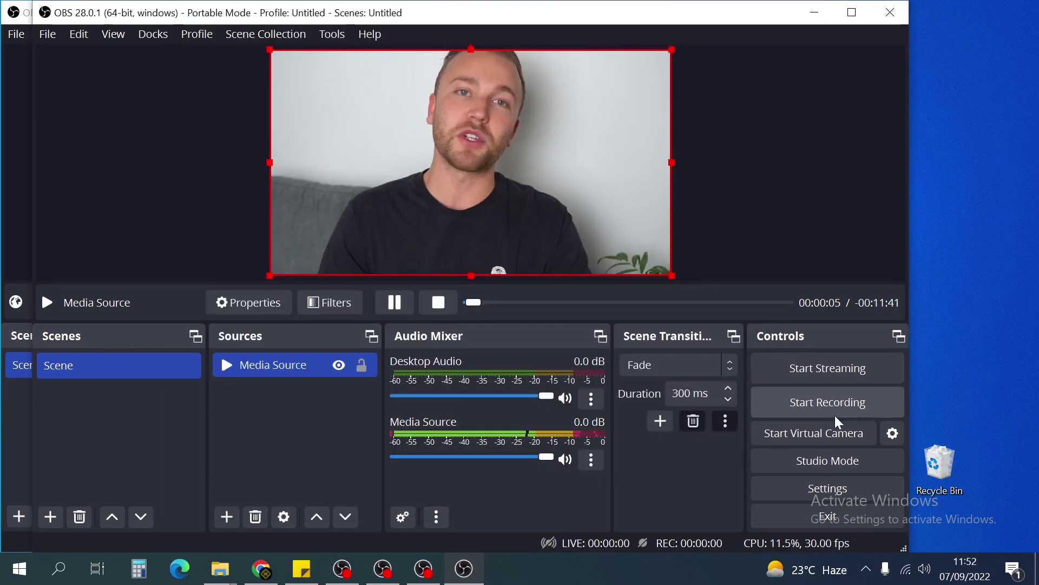
click(835, 414)
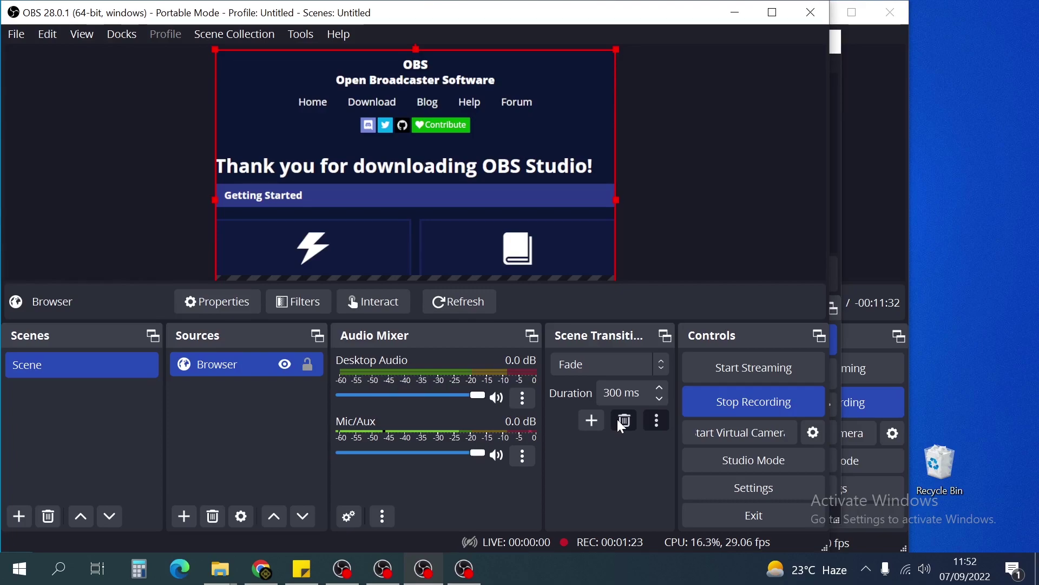
Step: Stop the Stream 2 and Stream 3 recordings and the Stream 1 stream, and show the desktop
key(ctrl+shift+r)
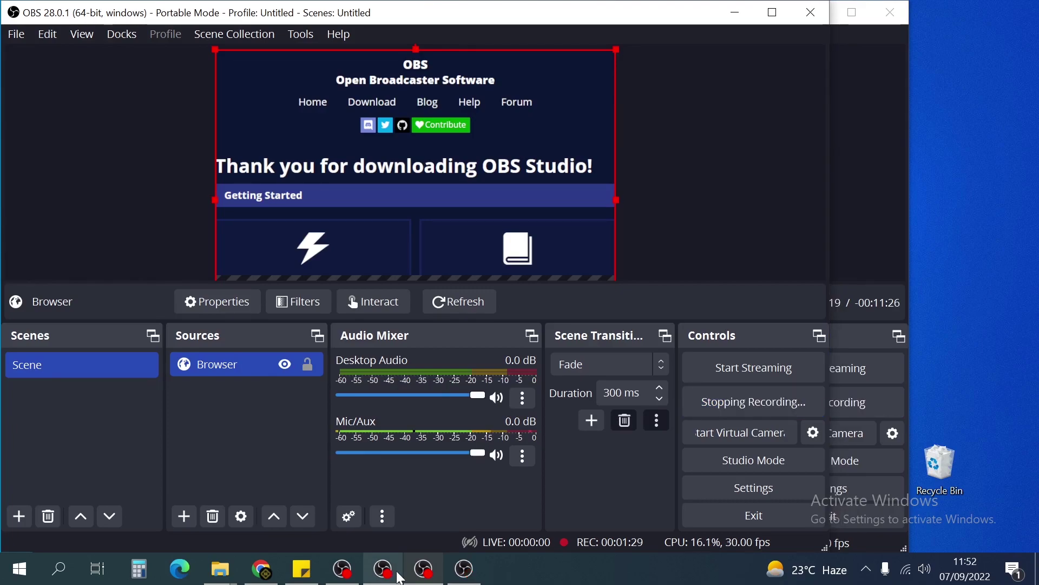
click(398, 574)
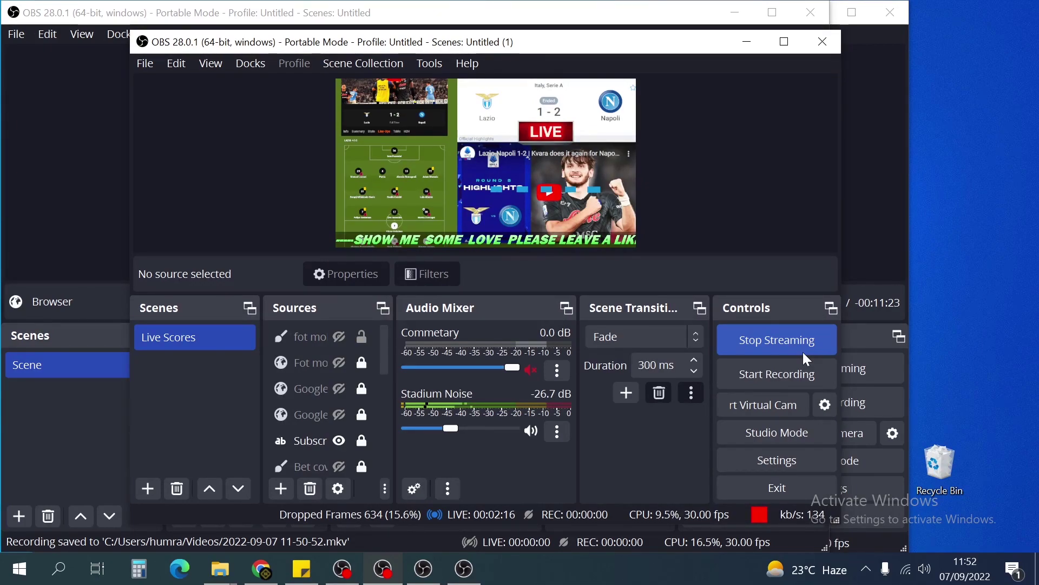
key(super+d)
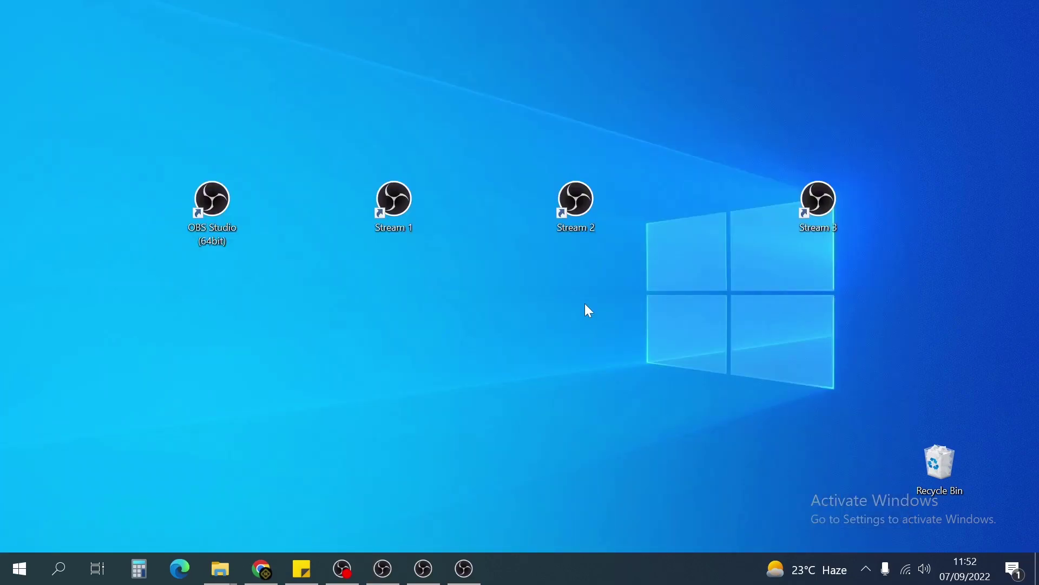
Step: Open the Compressed and OBS Instaces folder windows in File Explorer and snap them side by side
click(220, 568)
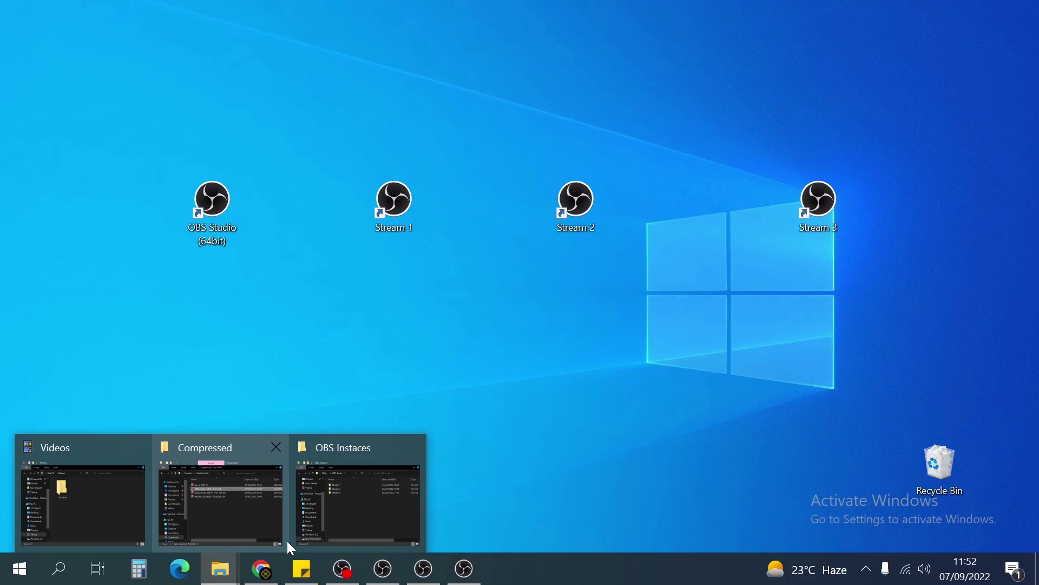
click(295, 539)
click(219, 504)
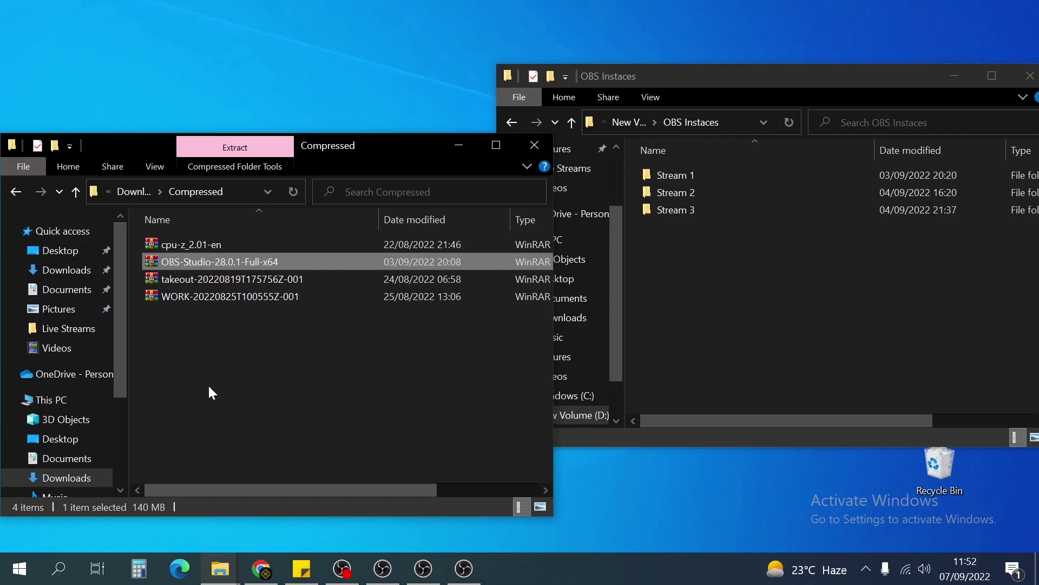
key(super+Left)
click(867, 209)
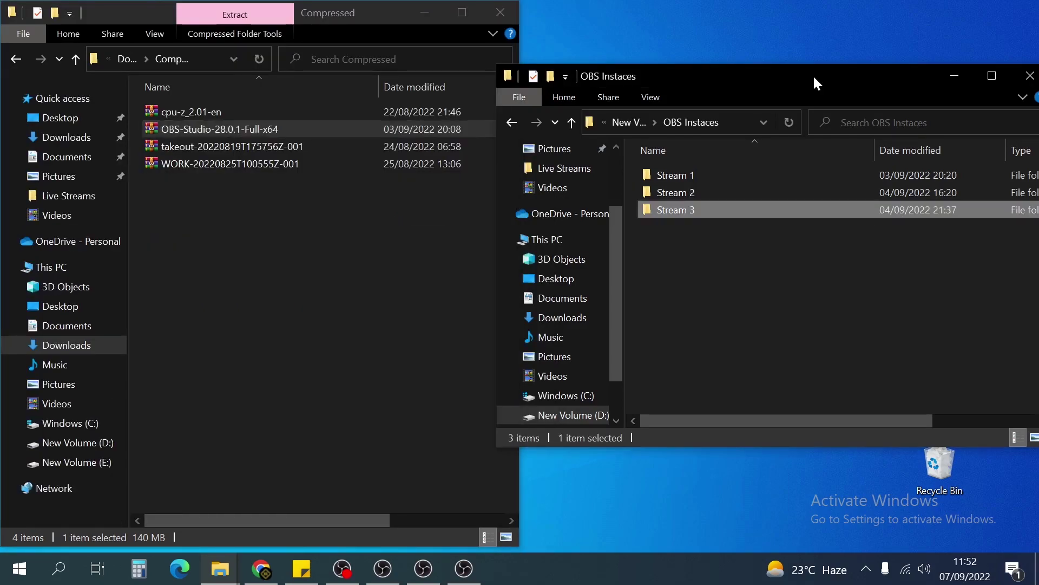
key(super+Right)
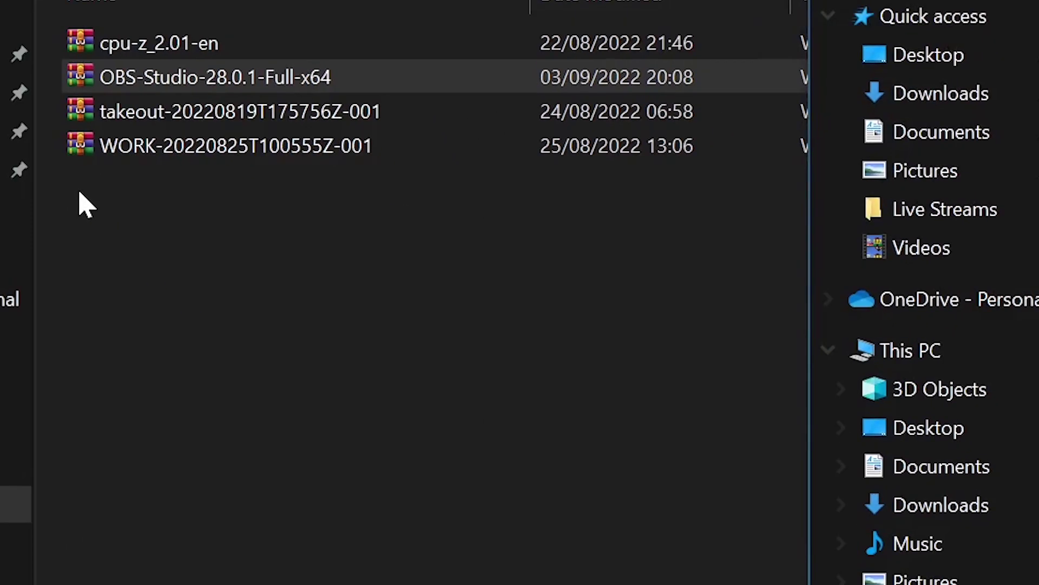
Step: Extract the OBS-Studio-28.0.1-Full-x64 archive into its own folder of the same name within Compressed
right_click(163, 81)
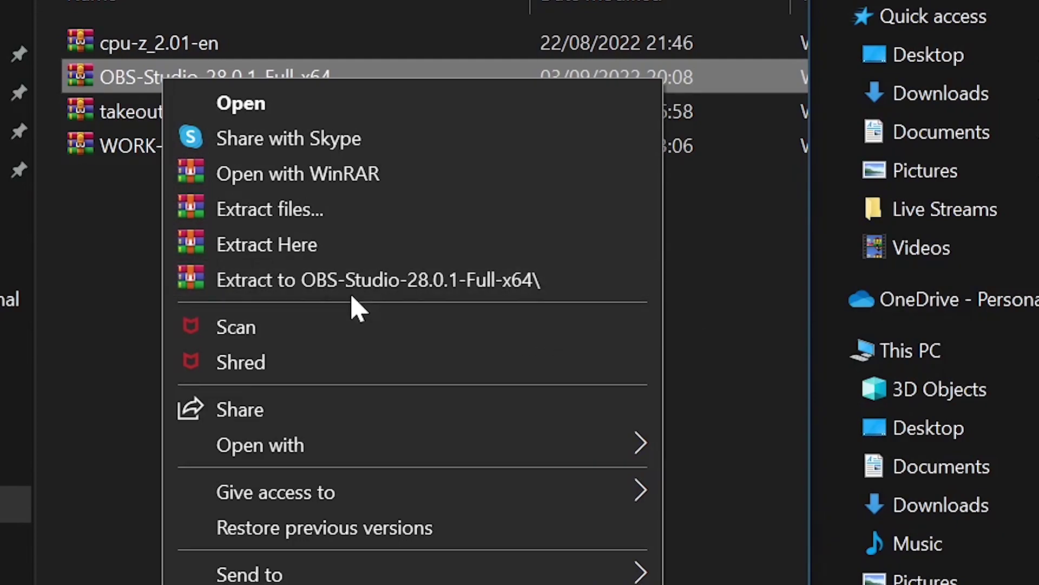
click(319, 286)
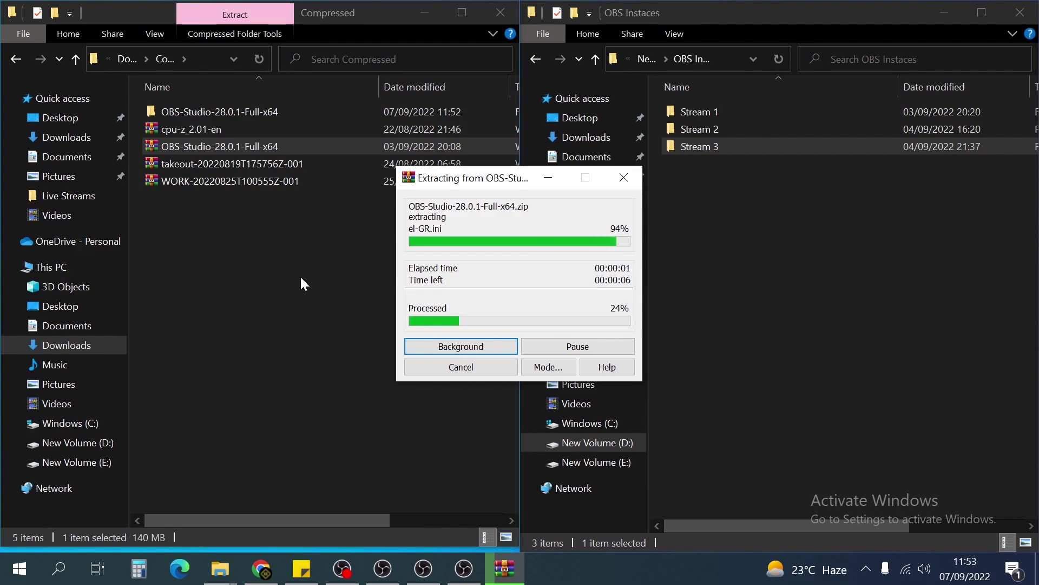
right_click(237, 146)
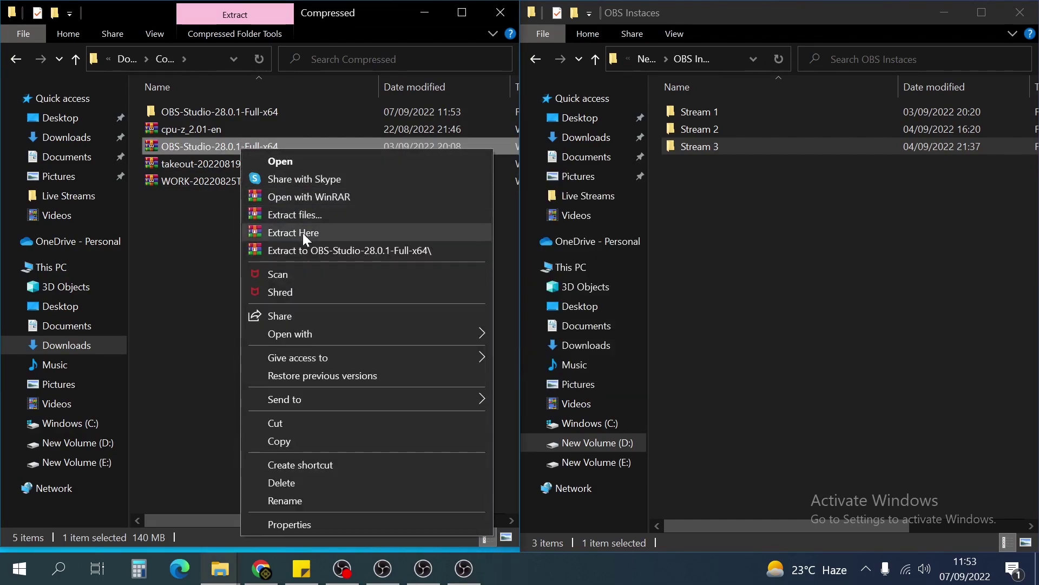
click(218, 246)
Step: Move the extracted OBS-Studio-28.0.1-Full-x64 folder from Compressed into the OBS Instaces folder
mouse_move(246, 111)
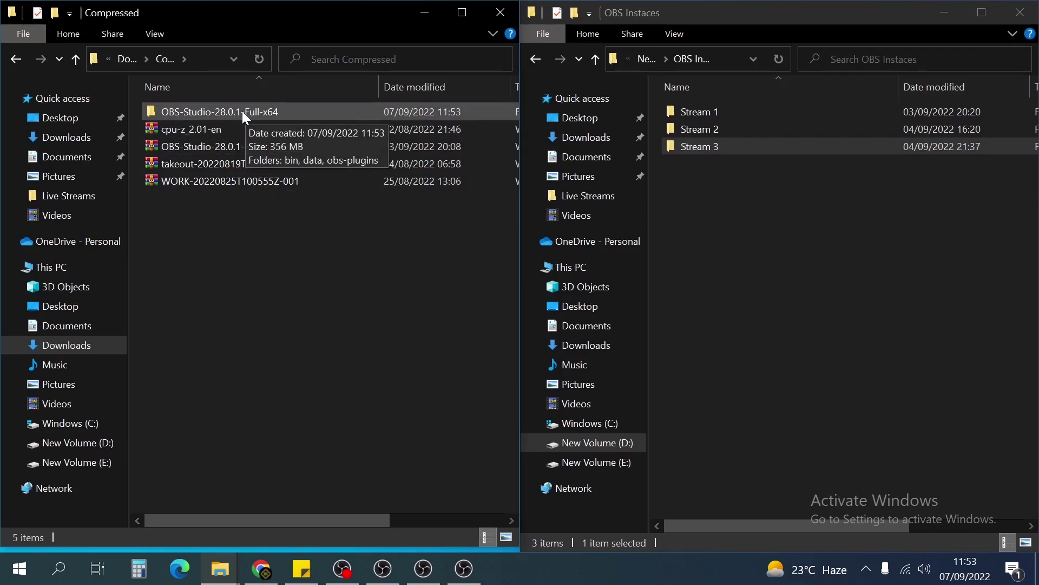
drag(185, 112, 855, 226)
key(shift)
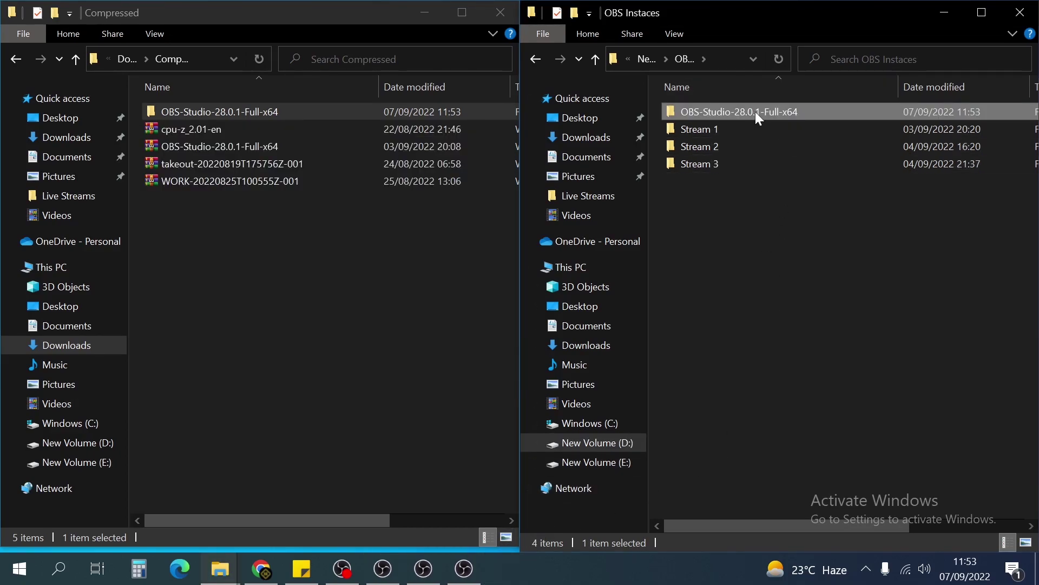
Step: Rename the moved folder to Stream 4, and leave only the OBS Instaces window showing in the middle of the desktop
click(755, 112)
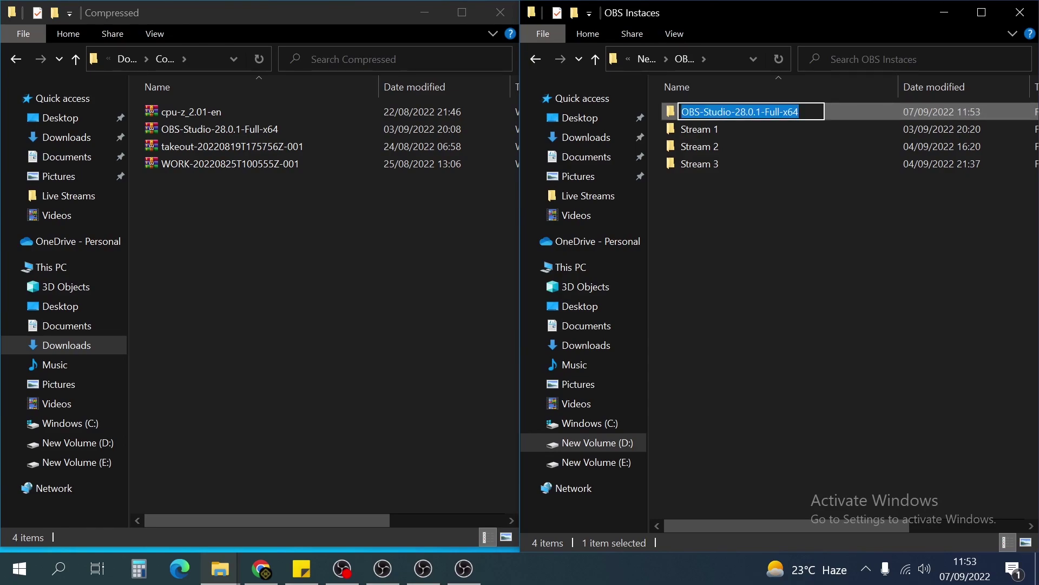
text(Stream)
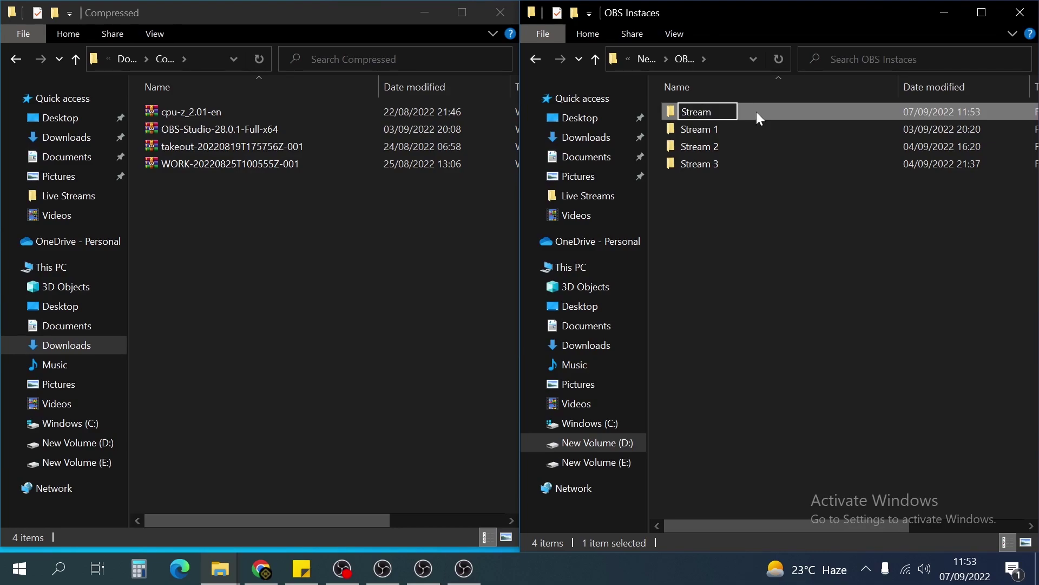
text( 4)
click(739, 224)
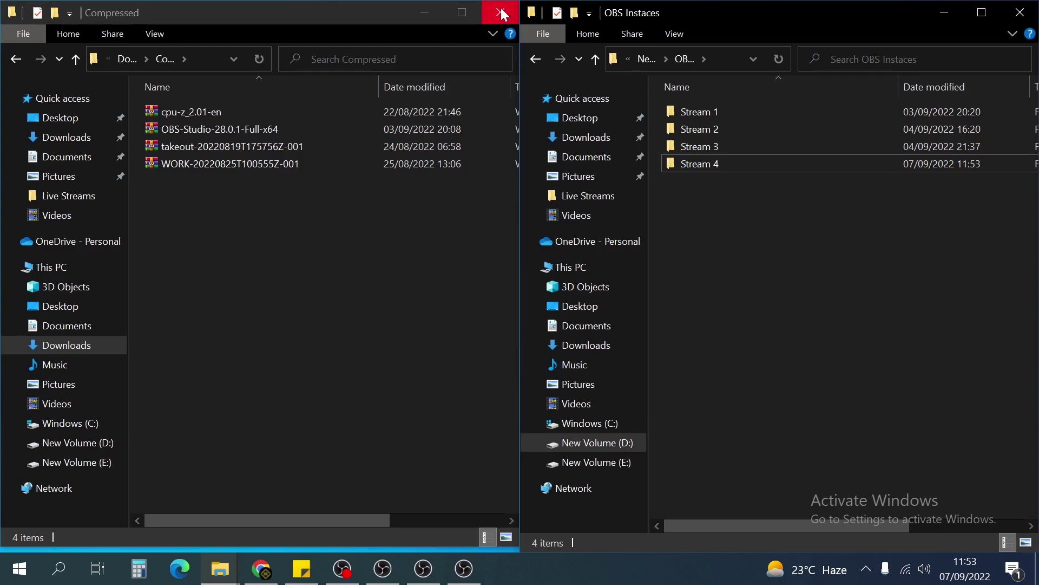
click(424, 8)
drag(761, 28, 561, 133)
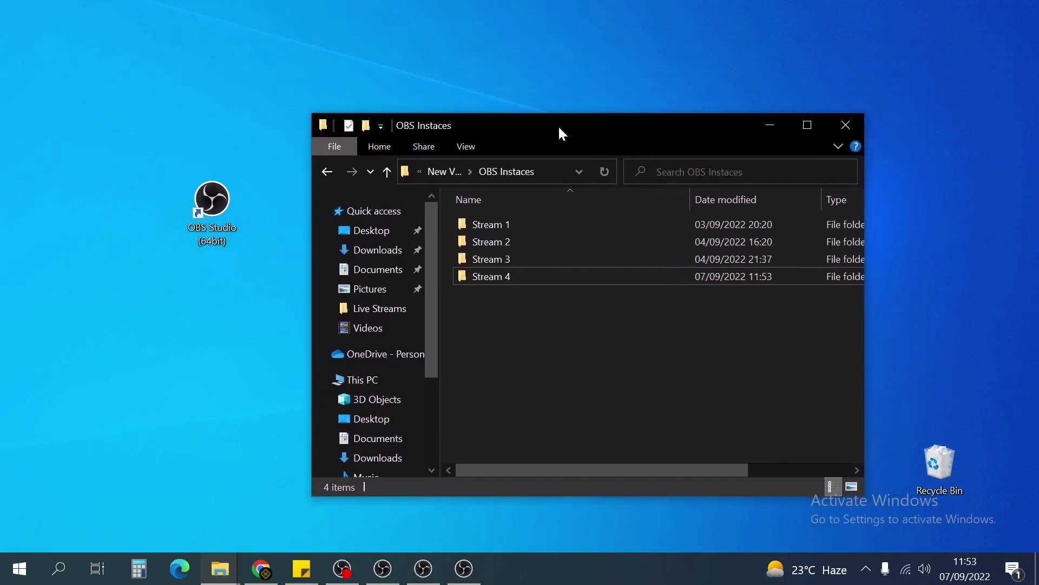
Step: Create a desktop shortcut to obs64 from the bin\64bit folder inside Stream 4, and minimize the folder window
double_click(511, 277)
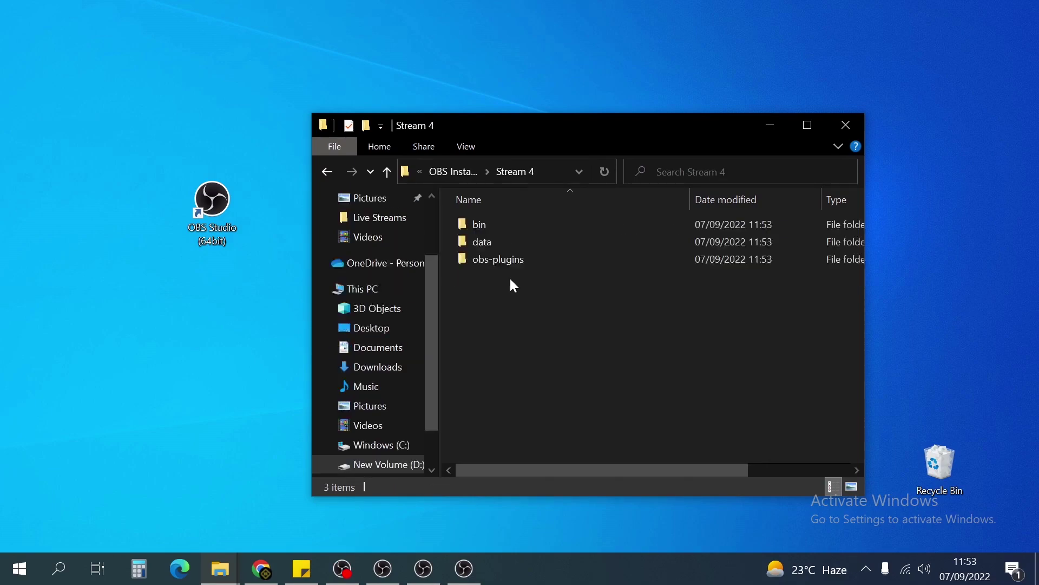
double_click(508, 225)
double_click(532, 227)
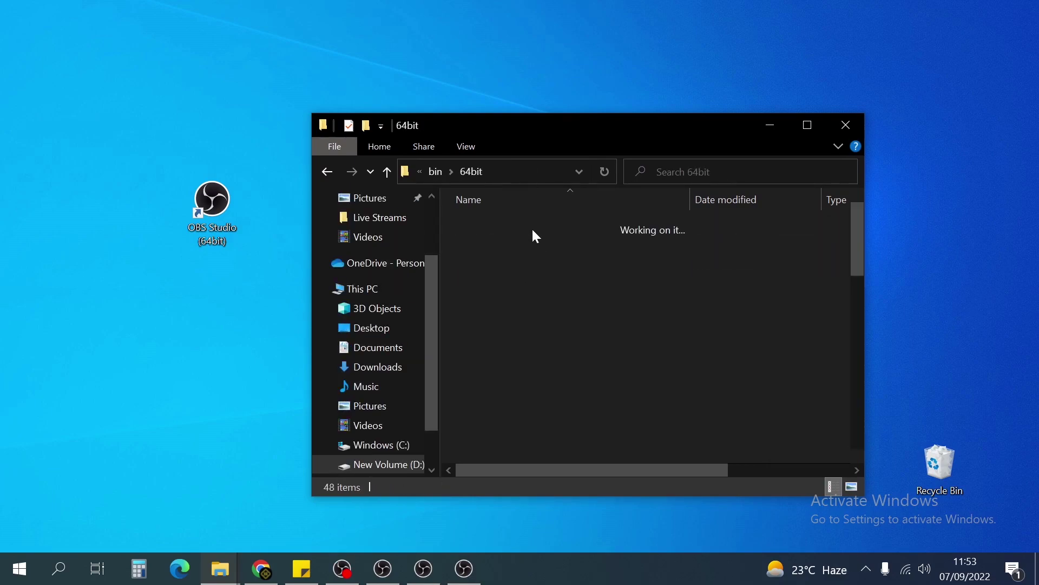
scroll(569, 291, down, 4)
scroll(567, 294, down, 1)
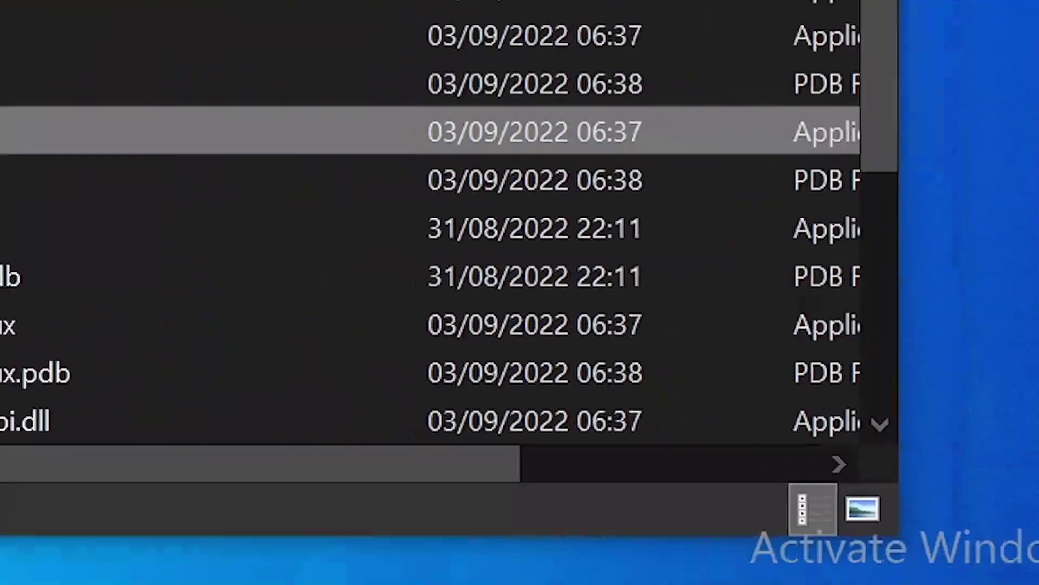
right_click(489, 351)
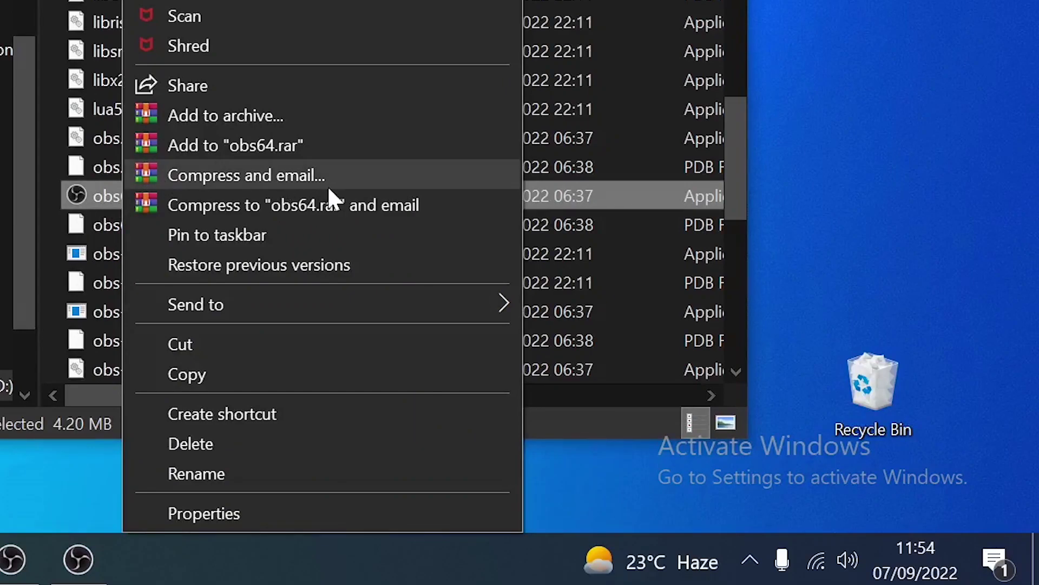
mouse_move(409, 307)
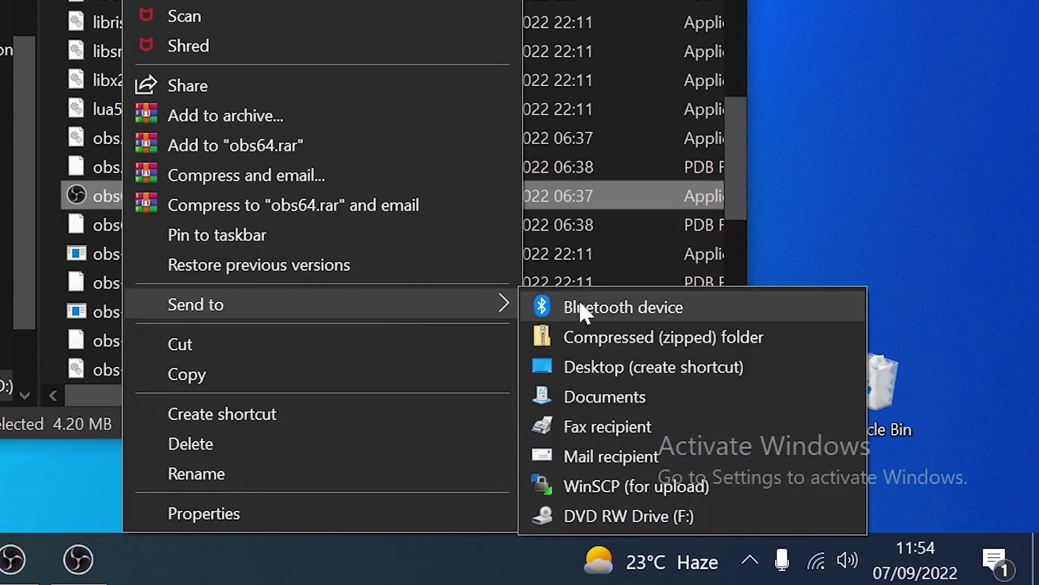
click(635, 365)
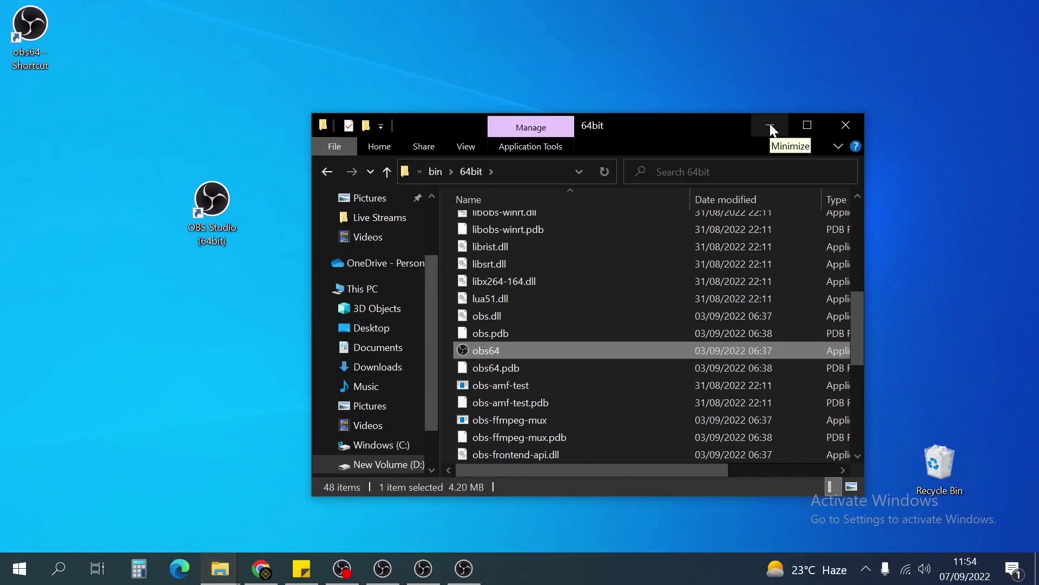
click(771, 125)
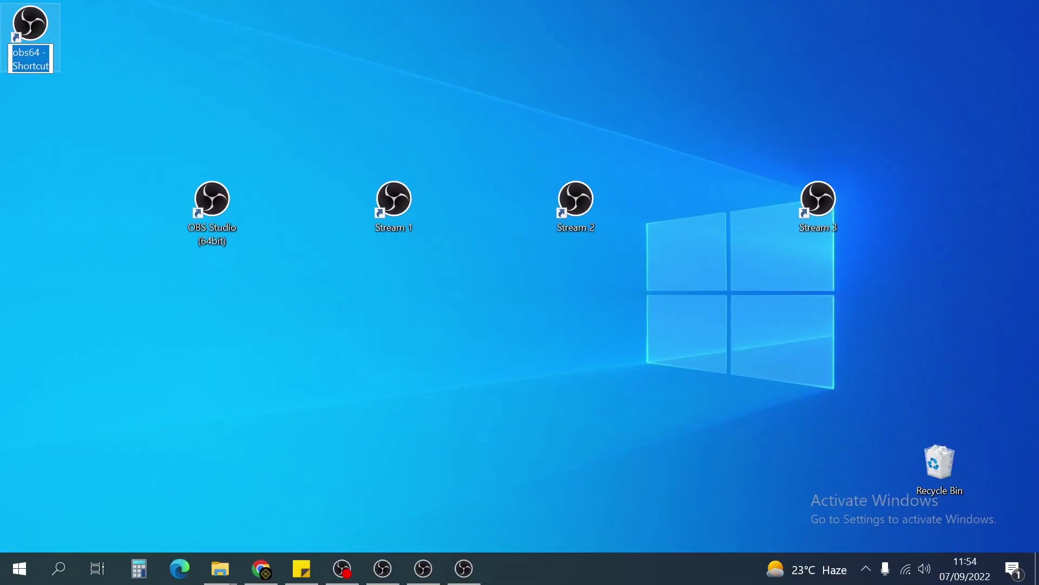
Step: Rename the new obs64 desktop shortcut as Stream 4
text(Stre)
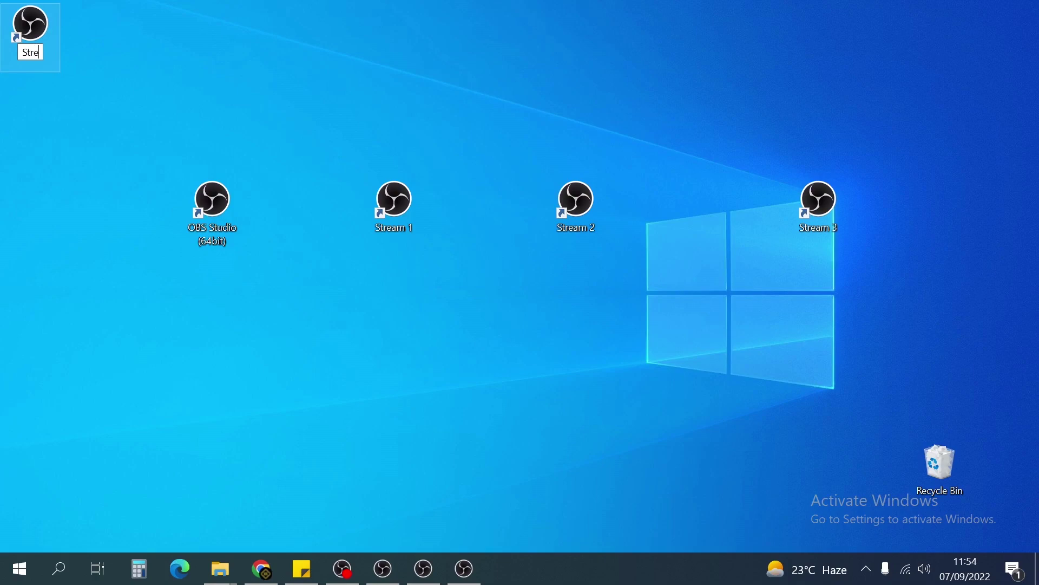
text(am 4)
click(86, 8)
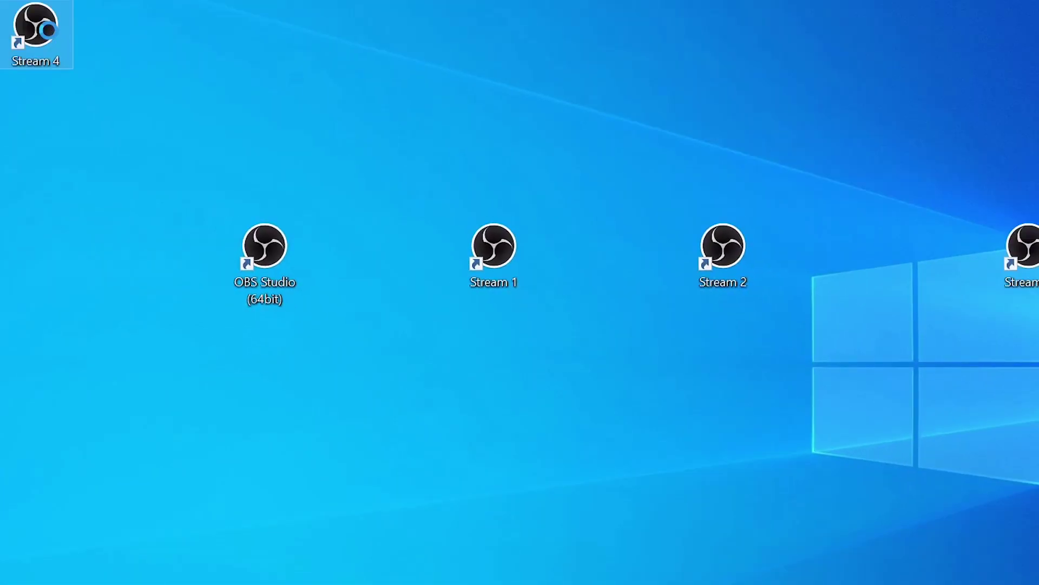
Step: Append a space and --portable to the end of the Target path in the Stream 4 shortcut's properties, and save the change
right_click(44, 30)
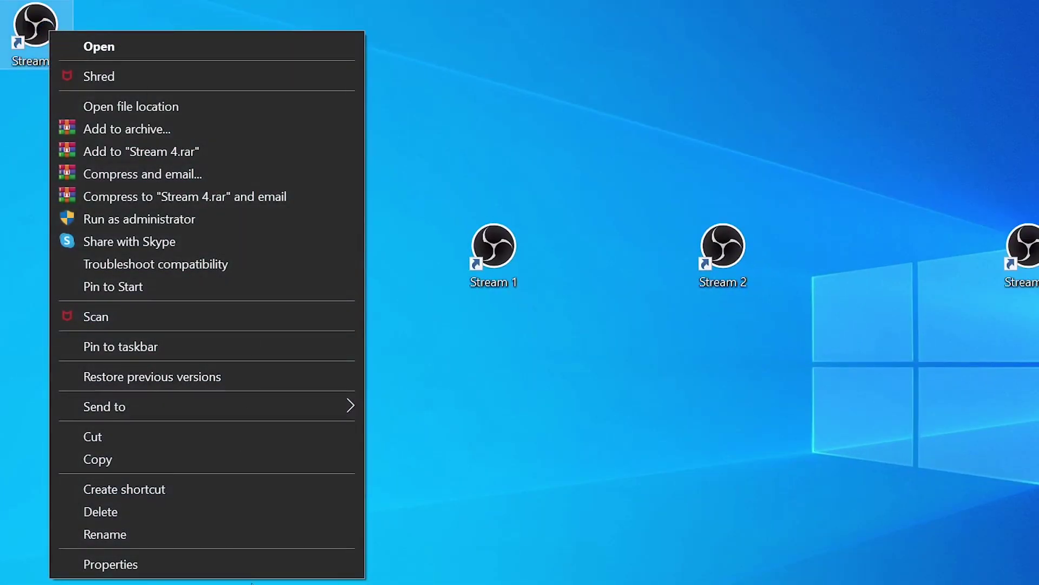
click(146, 575)
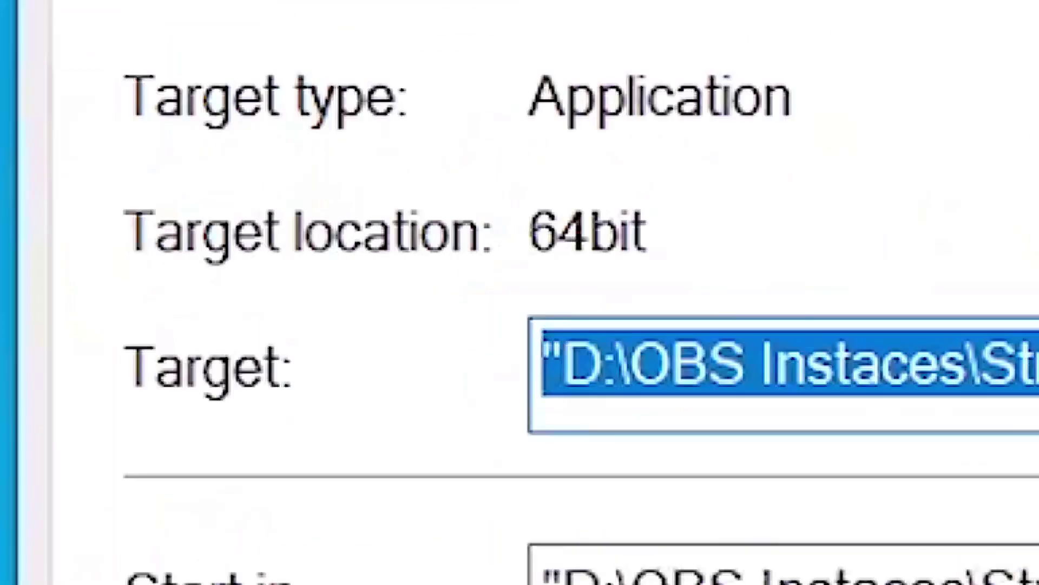
drag(313, 51, 855, 133)
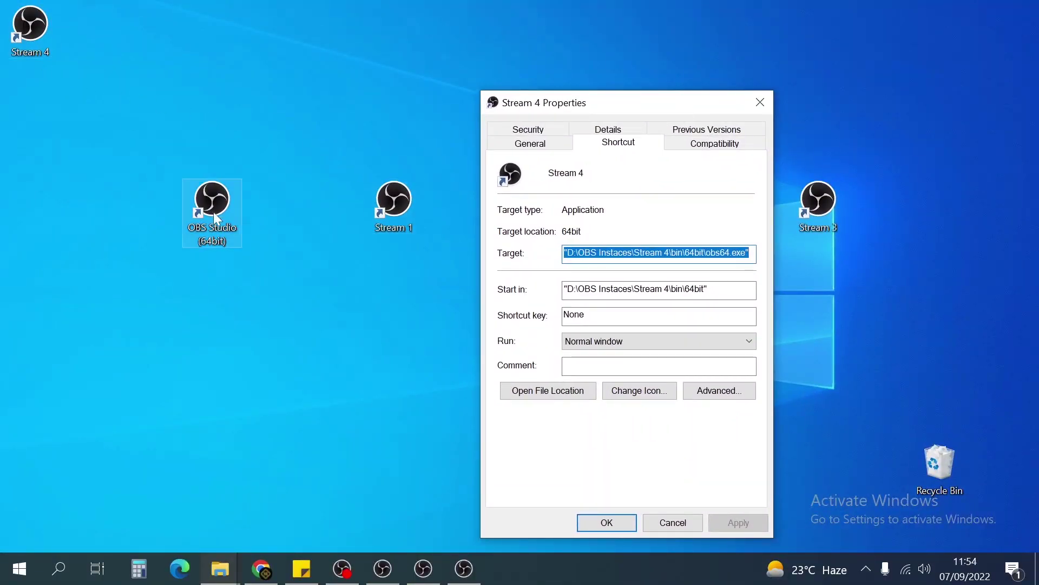
click(748, 253)
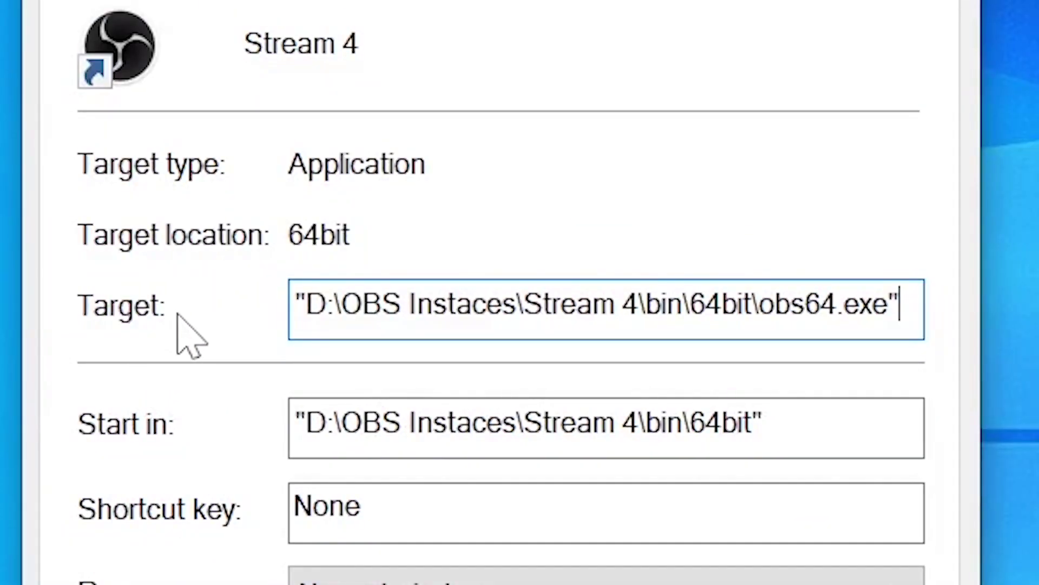
key(End)
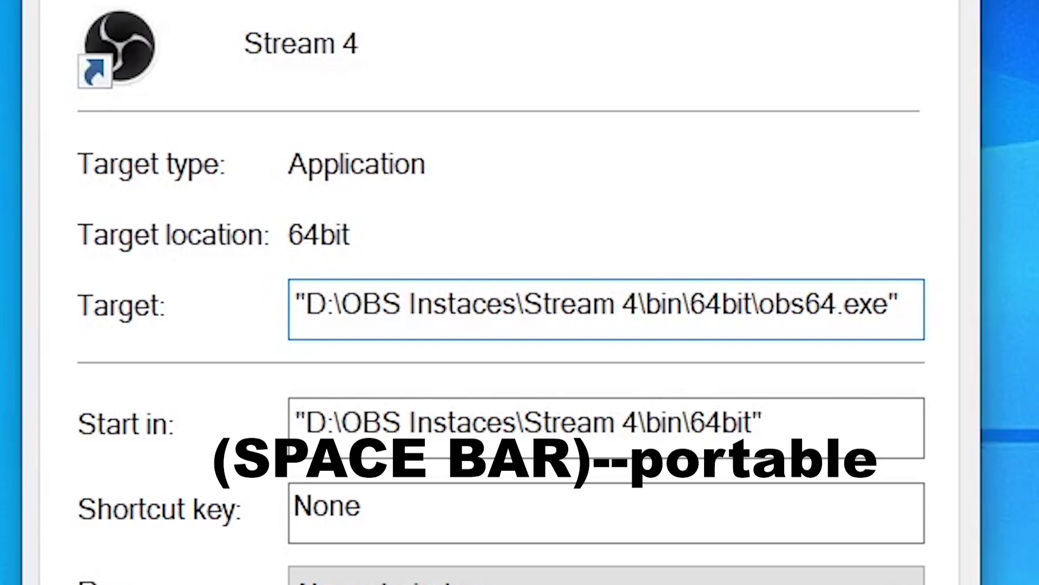
text(-)
key(BackSpace)
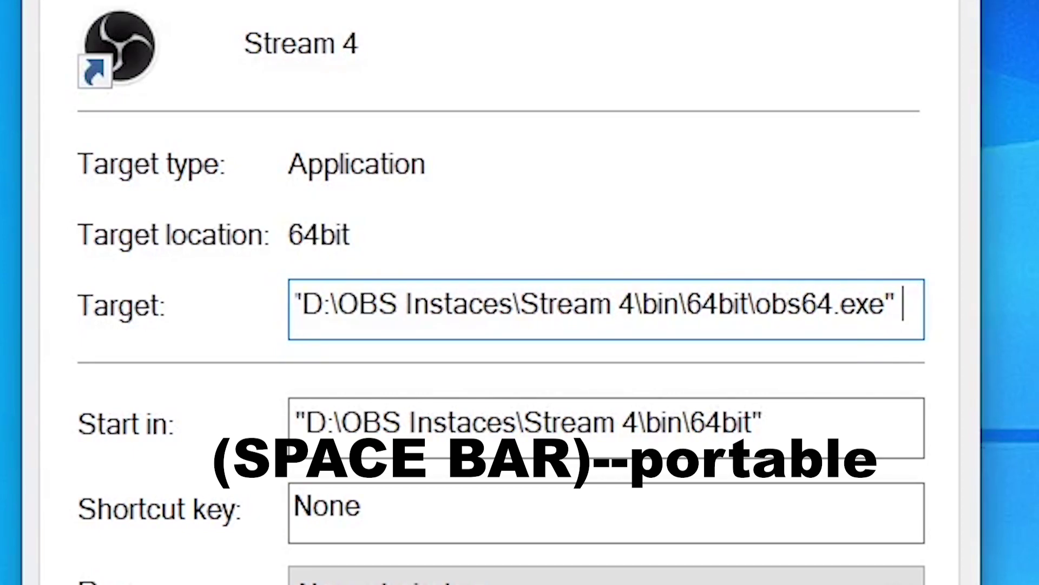
text(-)
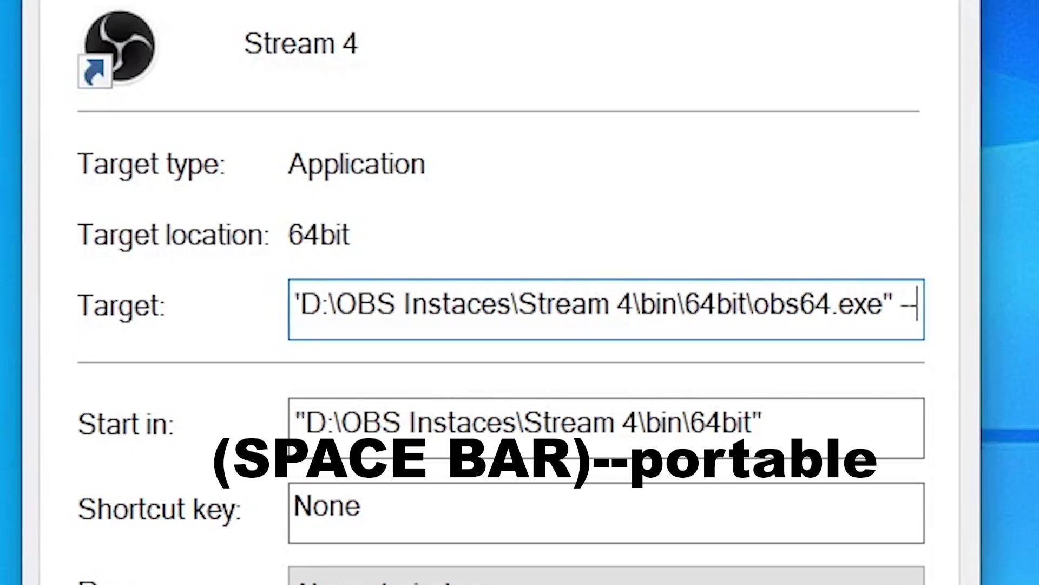
key(BackSpace)
key(BackSpace)
text(--port)
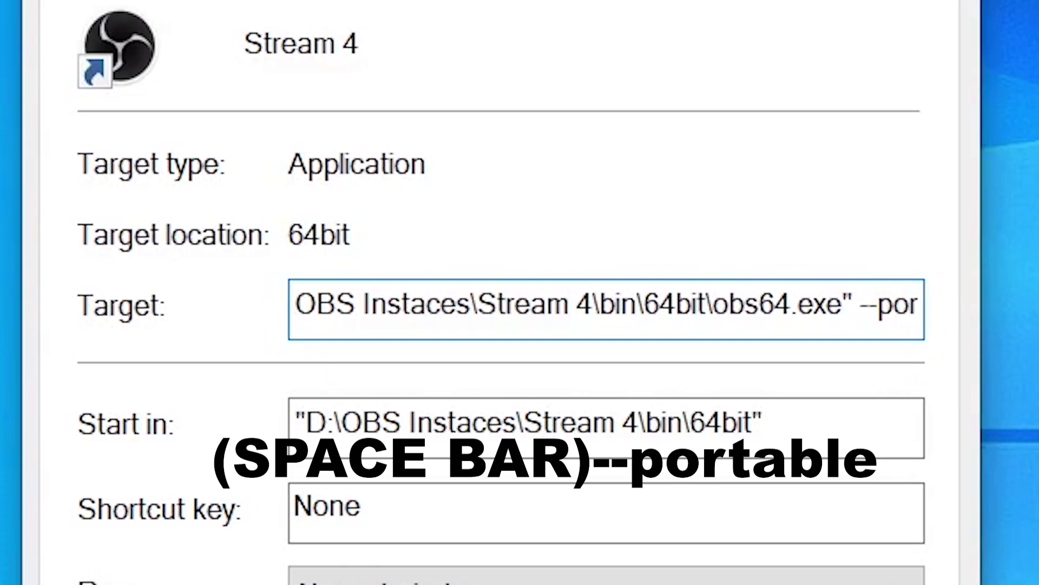
text(able)
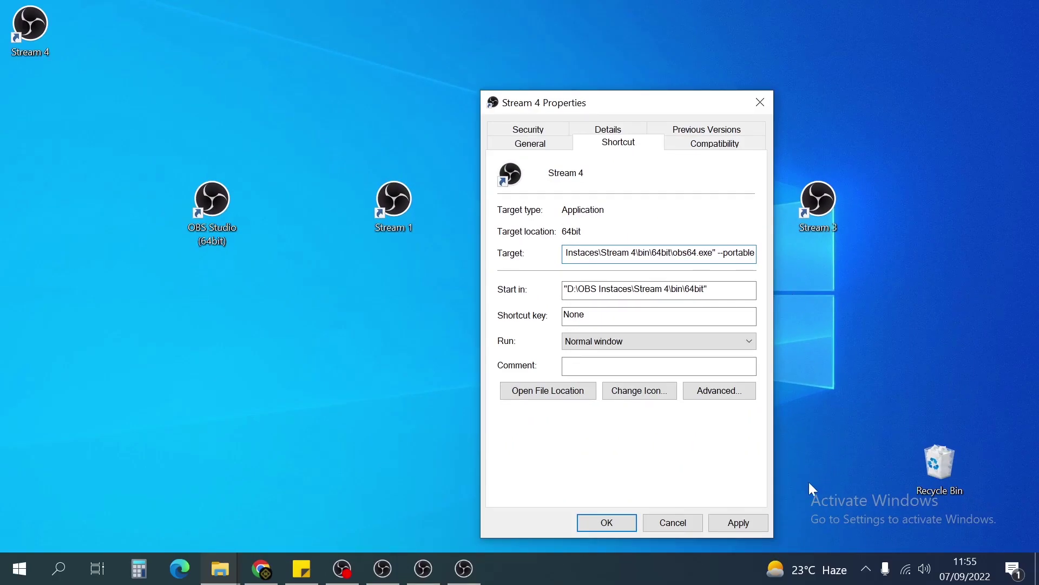
click(738, 524)
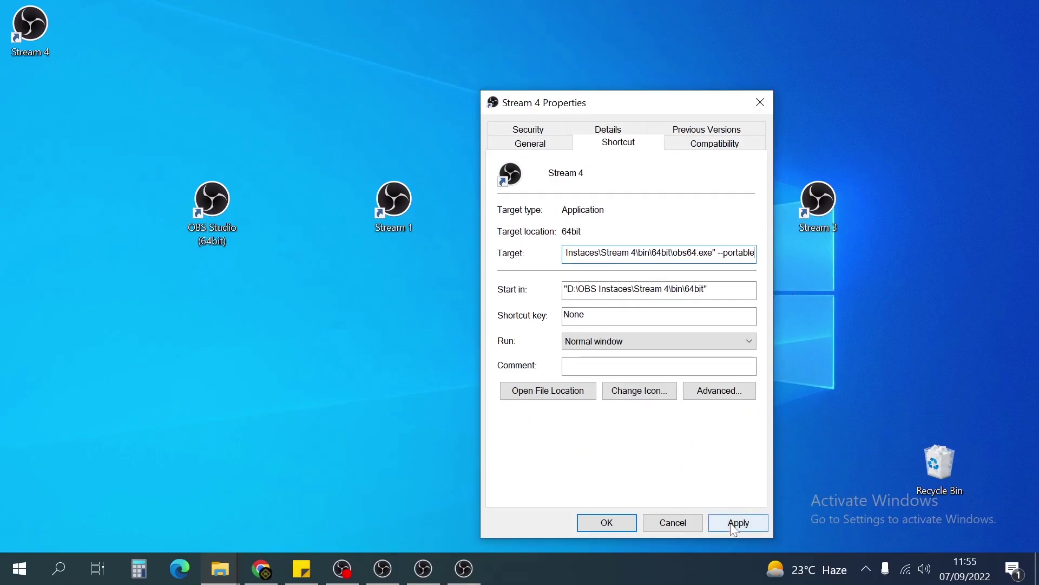
click(607, 523)
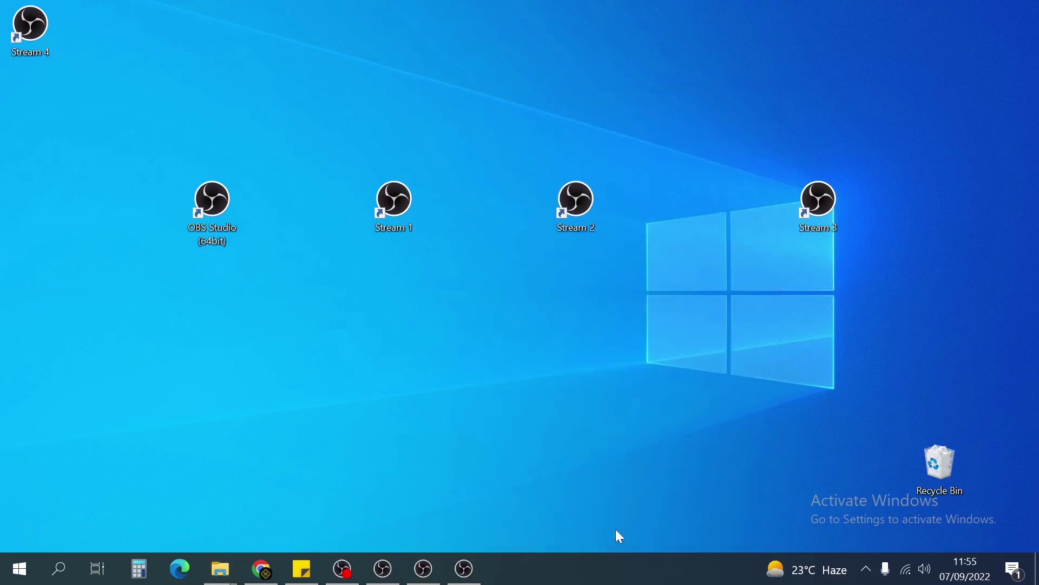
Step: Move the Stream 4 shortcut into the desktop row beside Stream 3, and briefly check the running OBS instance playing the Media Source
drag(27, 29, 1002, 210)
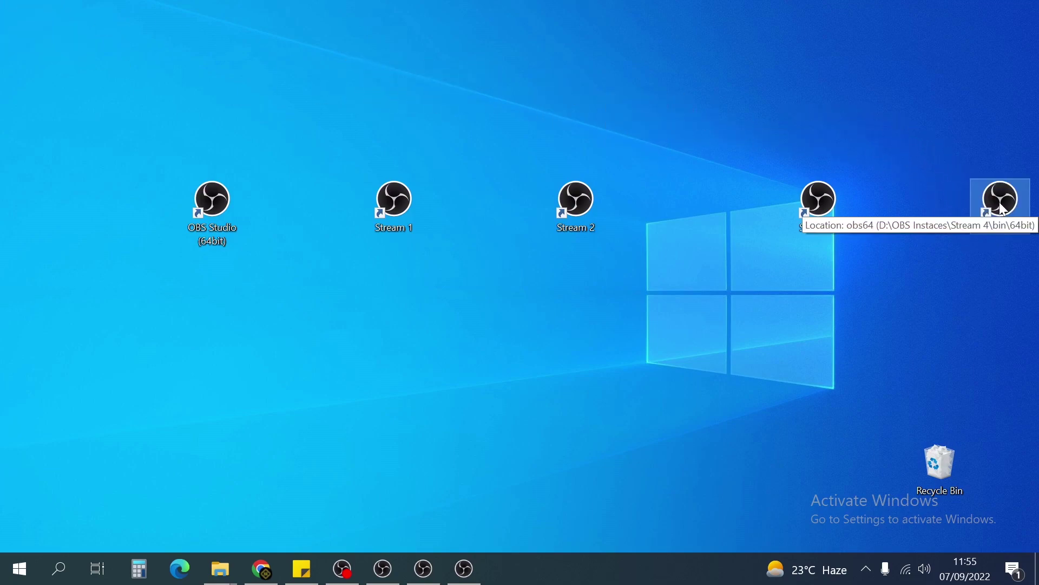
click(464, 568)
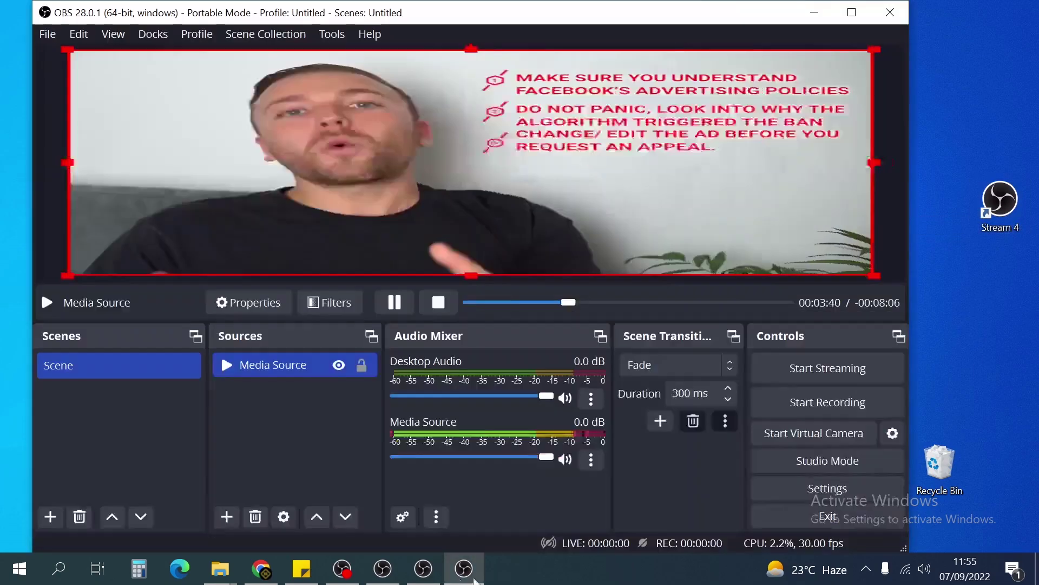
click(815, 13)
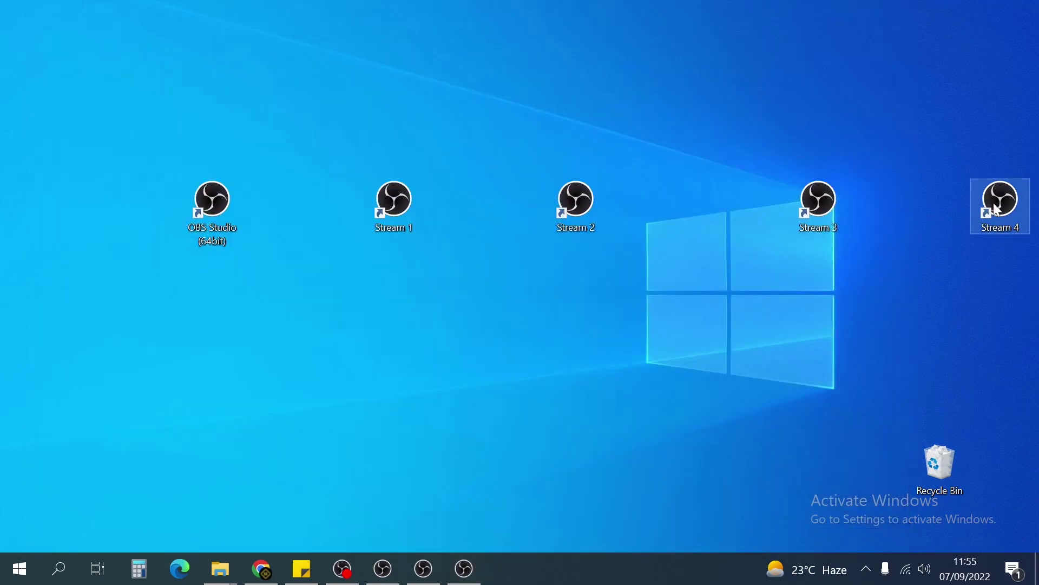
Step: Launch OBS from the Stream 4 shortcut, dismiss the Auto-Configuration Wizard and the release notes, and move its window aside
double_click(1007, 186)
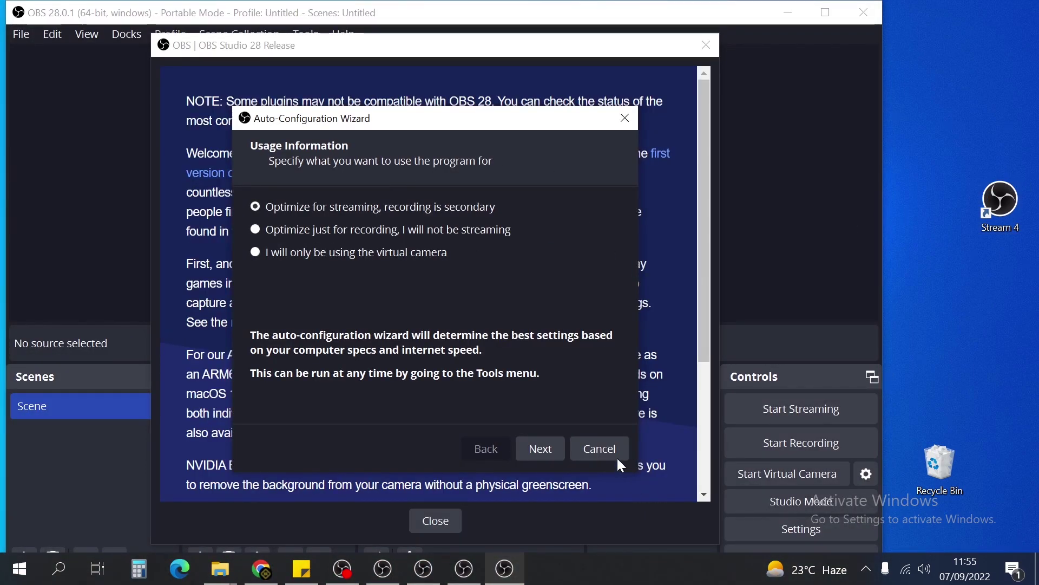
click(602, 449)
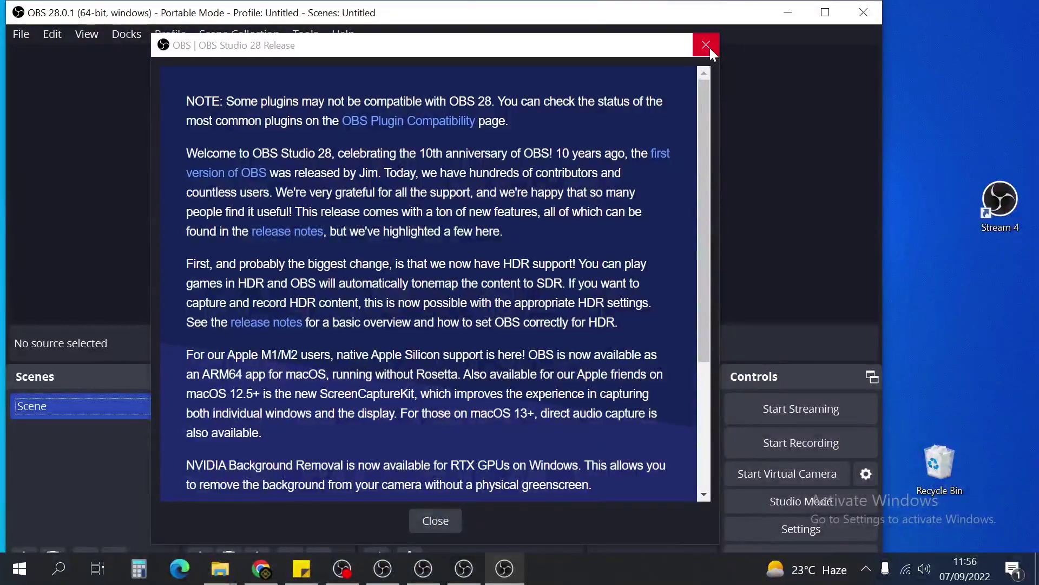
click(457, 515)
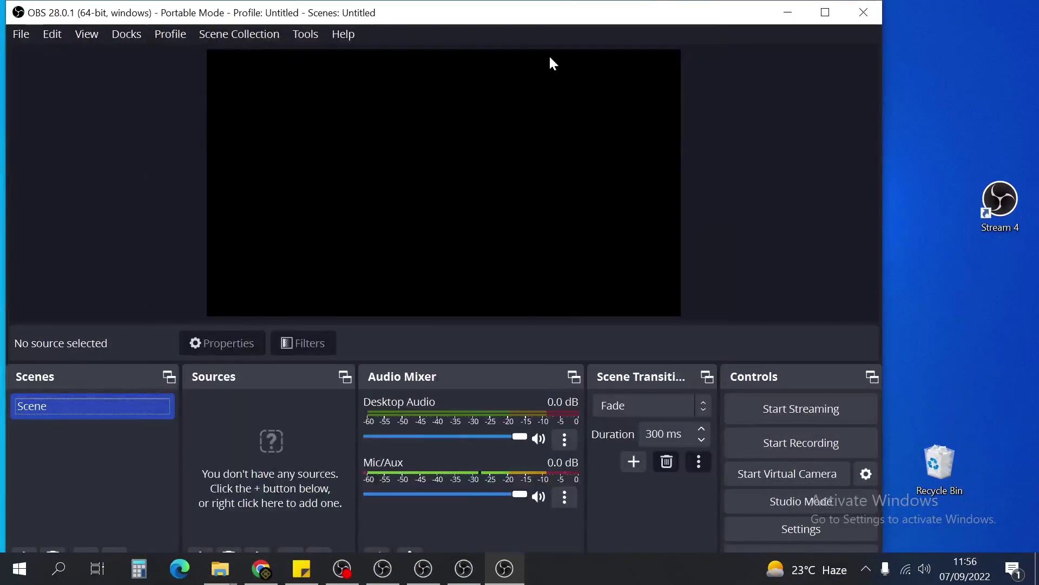
drag(555, 59, 929, 53)
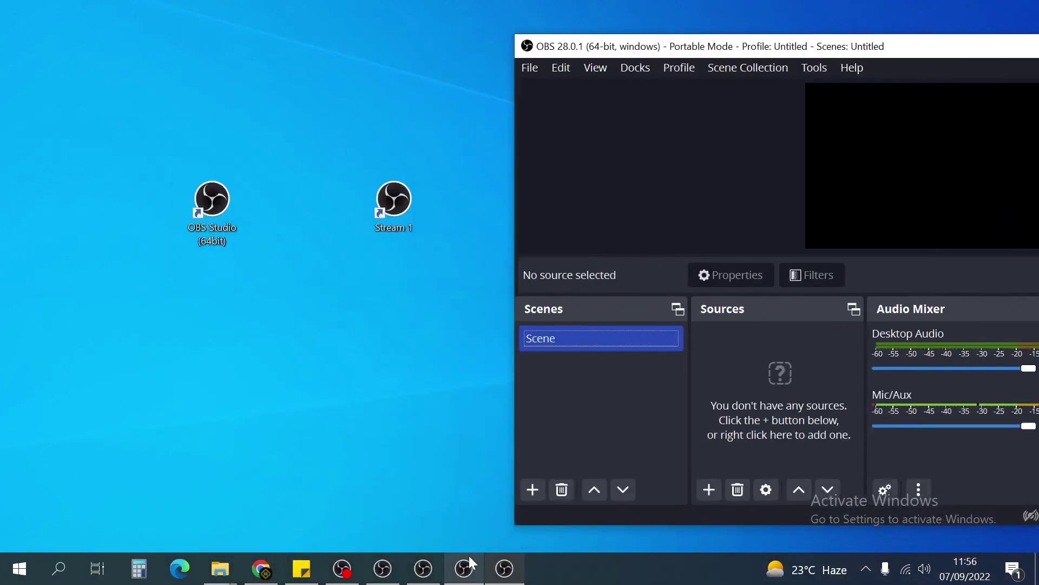
Step: Bring up the OBS instance with the Media Source, and shrink and reposition its window so the Stream 4 instance shows behind it
click(464, 567)
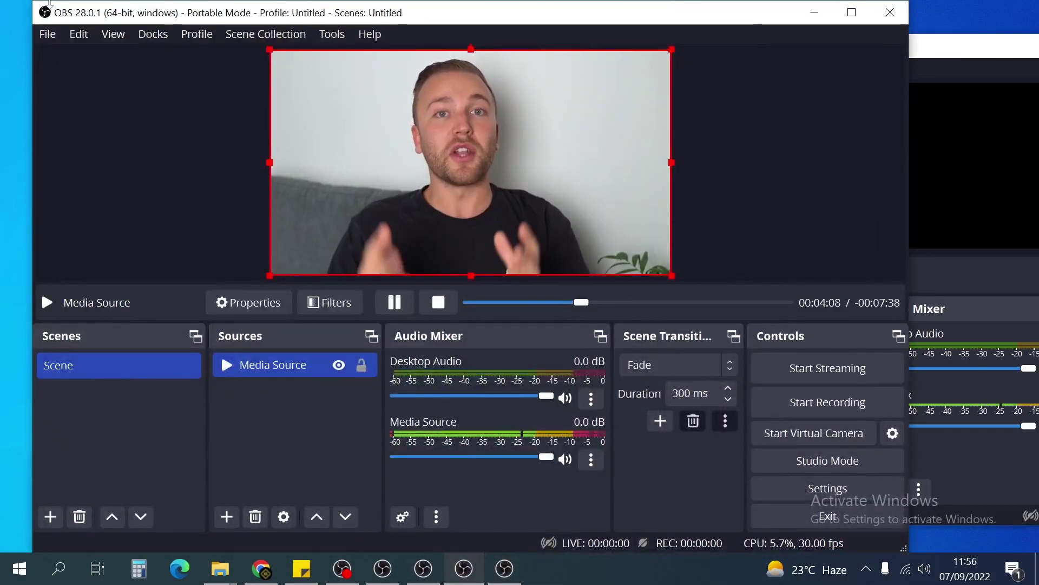
drag(34, 5, 252, 151)
drag(370, 215, 370, 212)
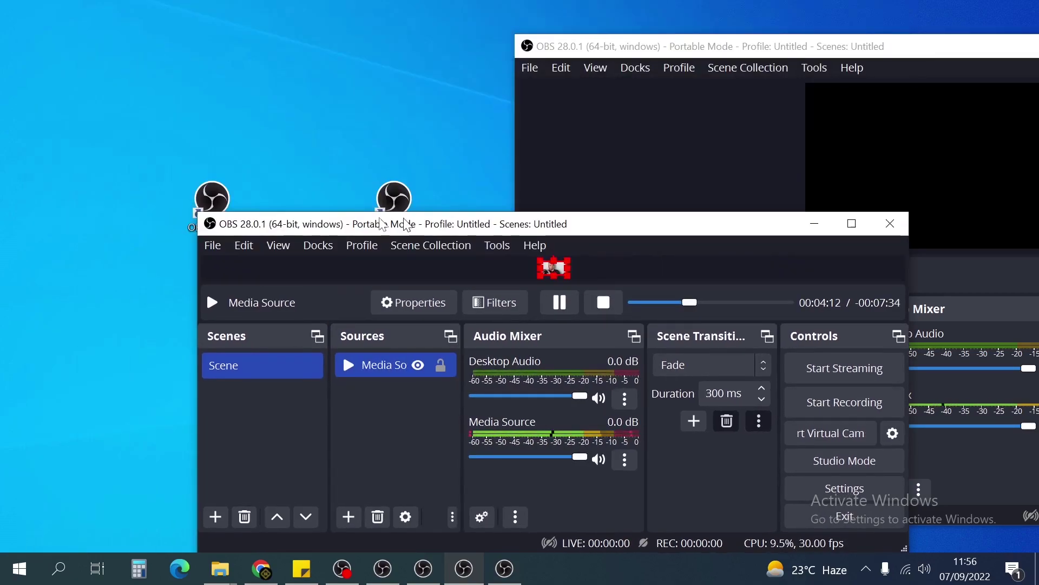
drag(151, 125, 143, 84)
drag(431, 100, 378, 69)
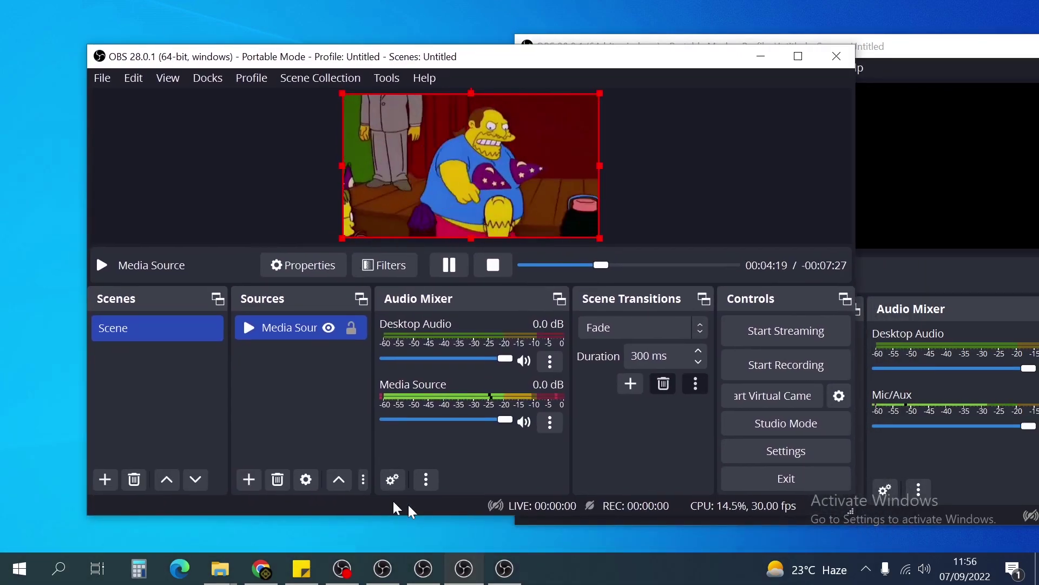
Step: Bring forward the OBS instances with the Browser source and the Live Scores scene, plus the main OBS 27.2.4 window, to view them together
click(424, 568)
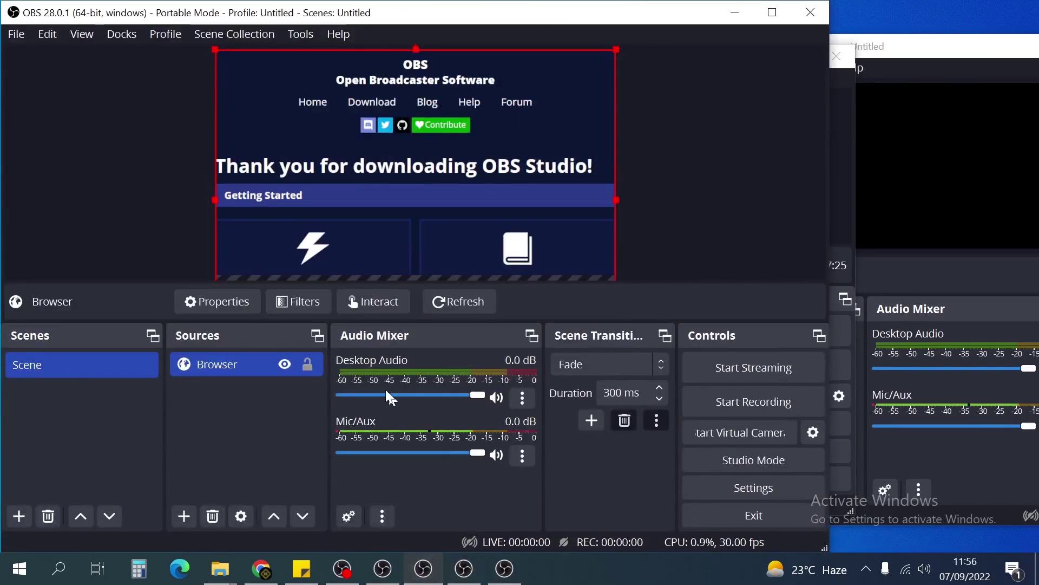
click(392, 573)
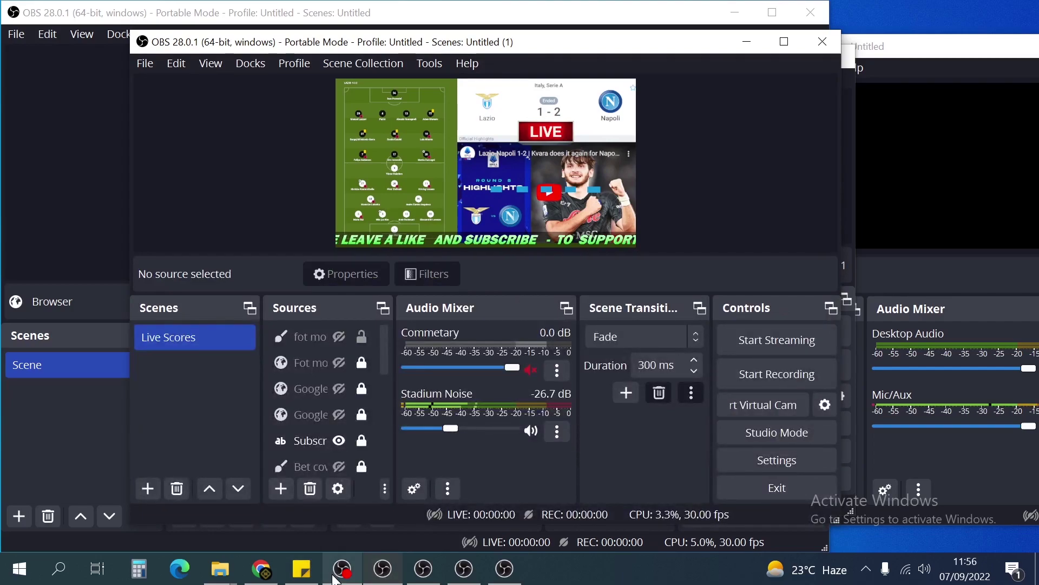
click(340, 569)
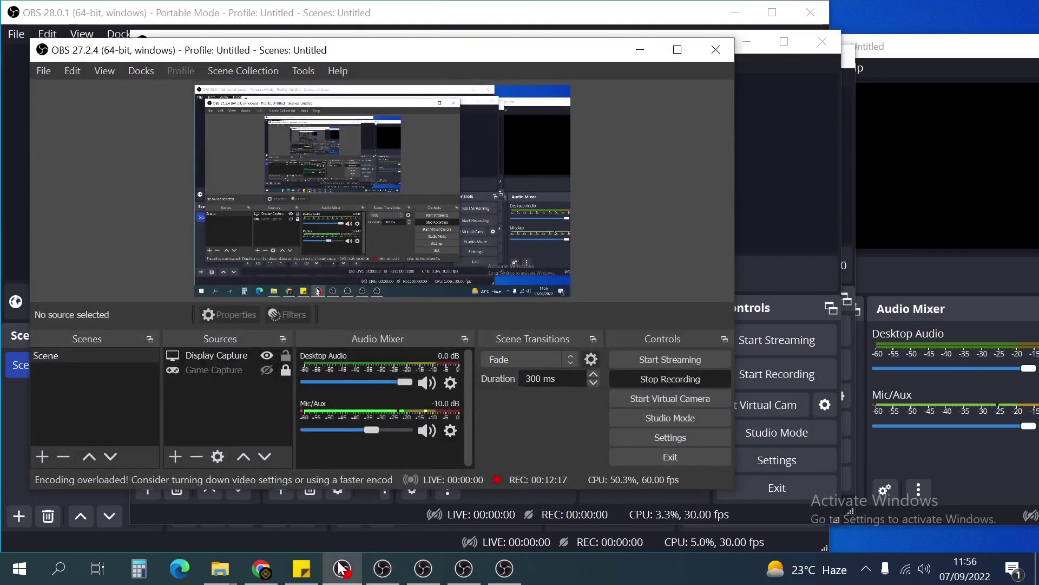
Step: Minimize the other OBS windows so that only the empty Stream 4 instance stays open on the desktop
click(639, 51)
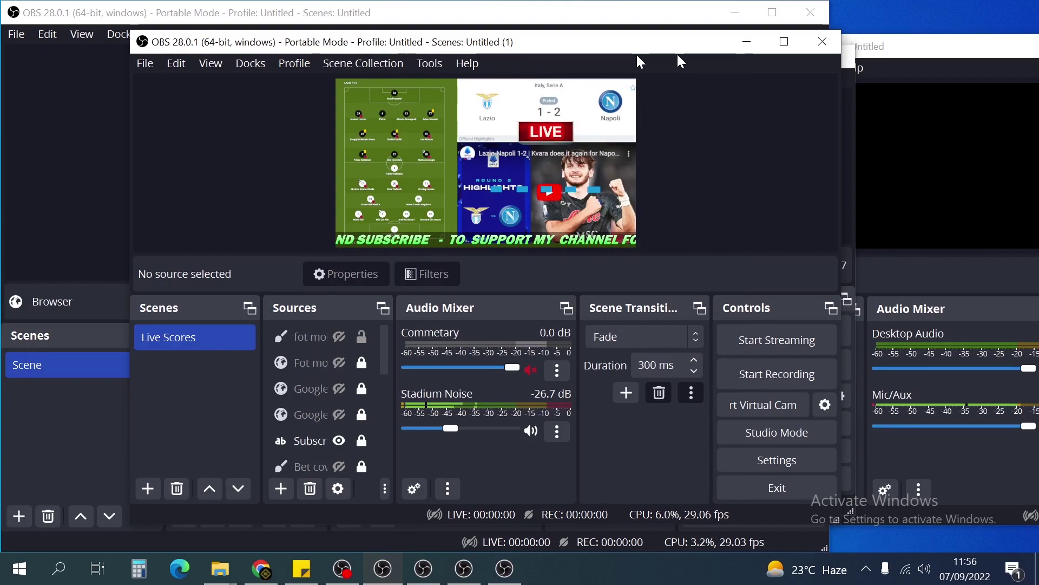
click(746, 41)
click(775, 61)
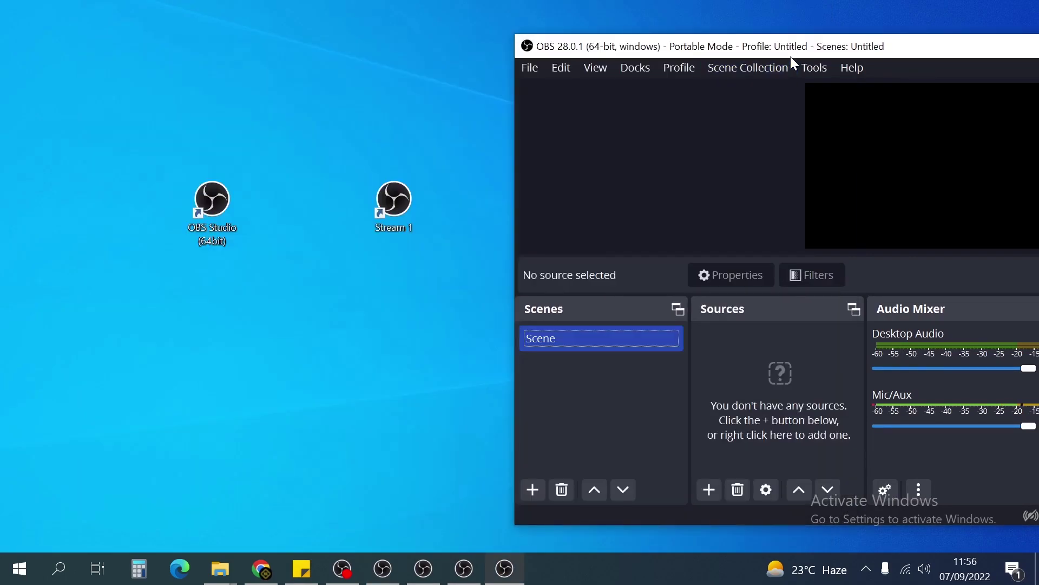
Step: Close the Stream 4 OBS instance, dismiss the IDM warning, close the browser tab it opens, and minimize the browser
double_click(790, 56)
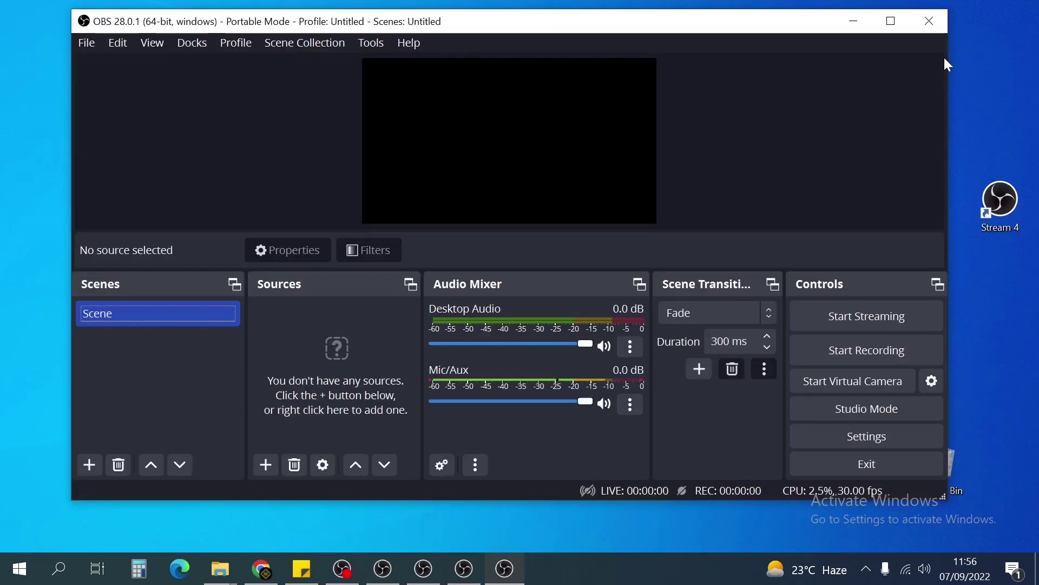
click(937, 24)
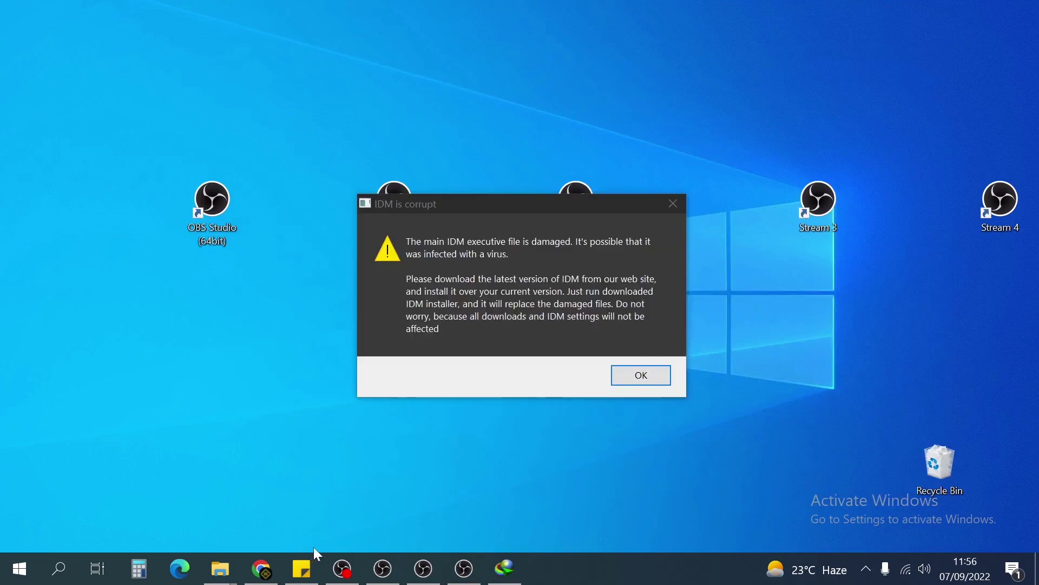
click(682, 196)
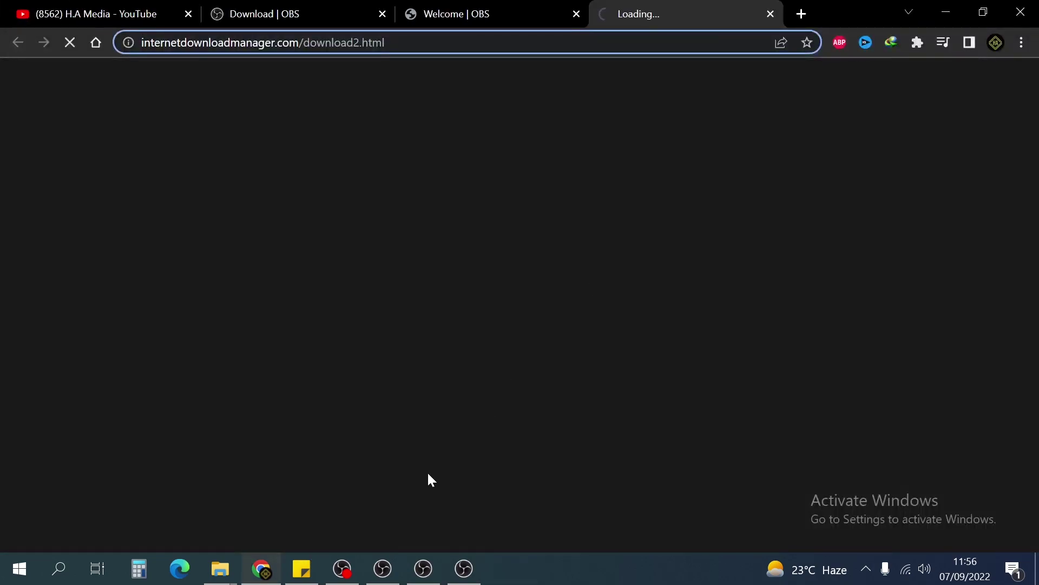
click(770, 13)
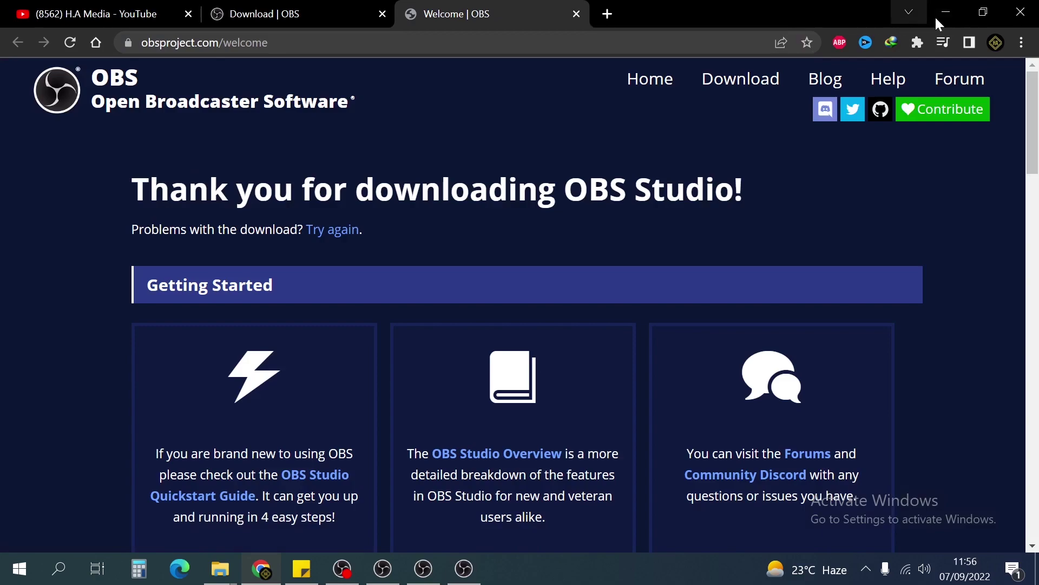
click(946, 12)
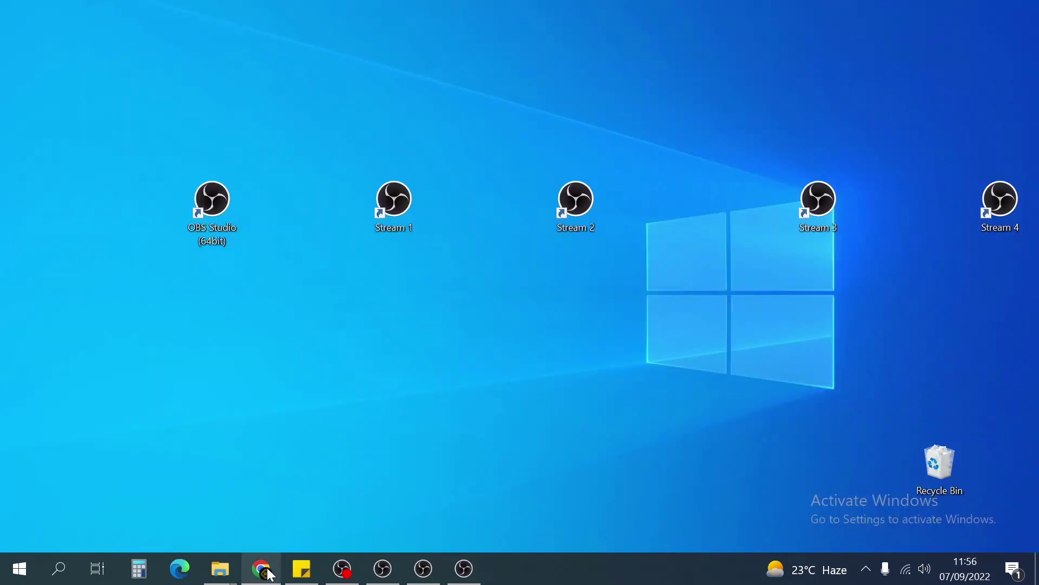
Step: Extract the OBS-Studio-28.0.1-Full-x64 archive in the Compressed downloads folder into its own OBS-Studio-28.0.1-Full-x64 folder
mouse_move(226, 571)
click(217, 515)
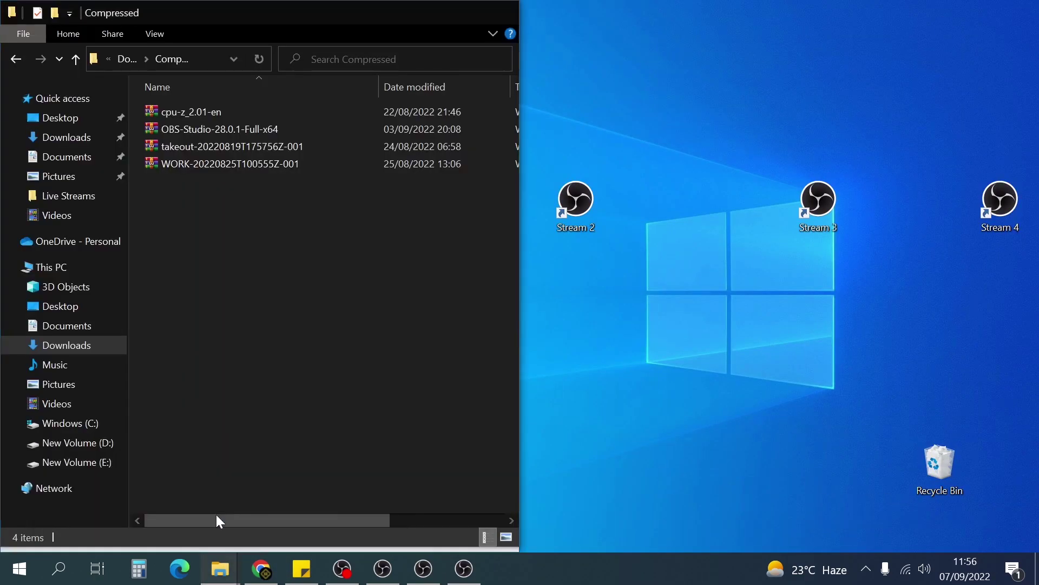
click(192, 132)
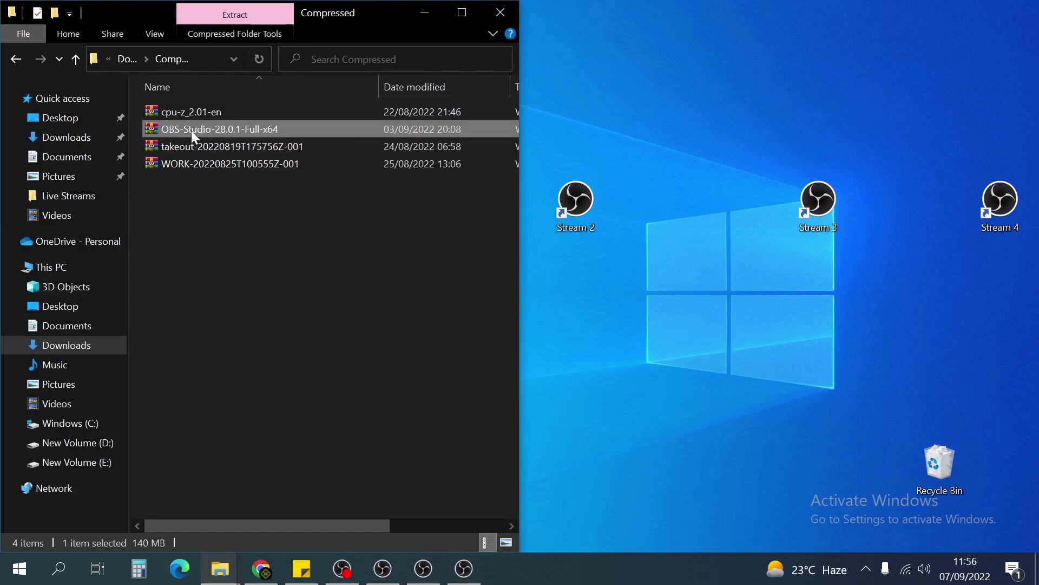
right_click(190, 131)
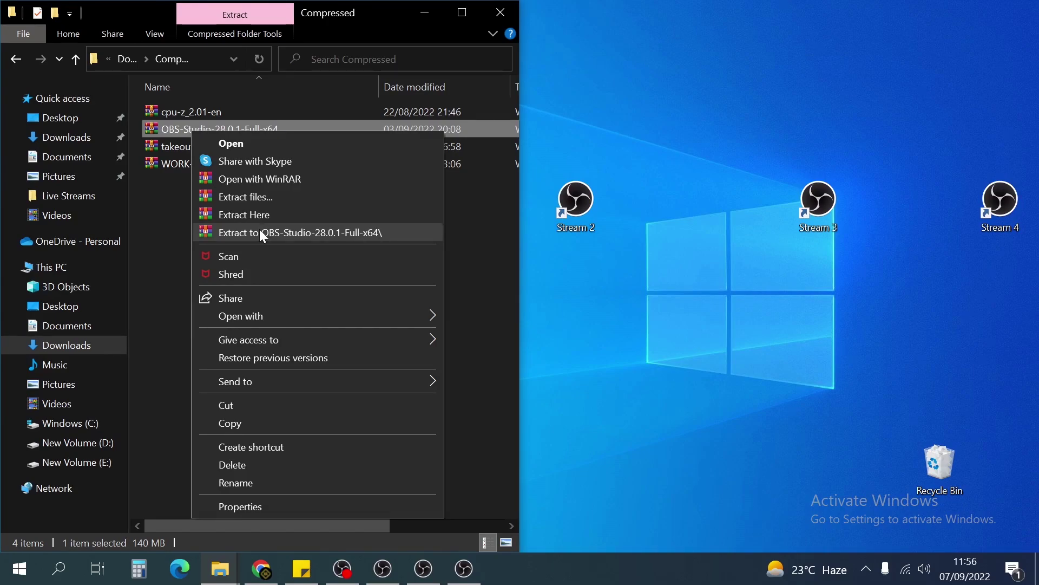
click(260, 233)
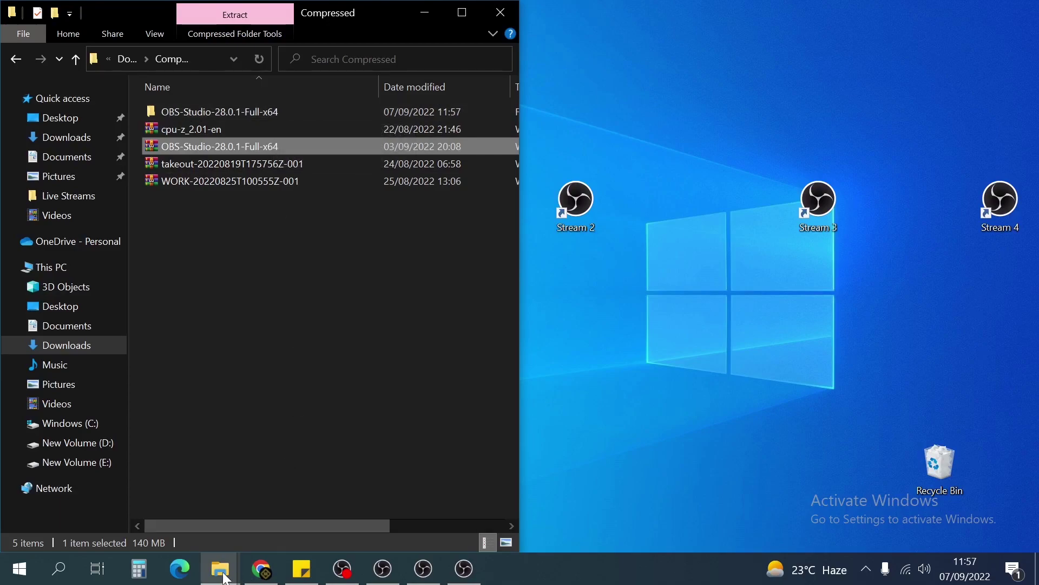
Step: Go back to the OBS Instaces folder in the other File Explorer window and move the extracted OBS-Studio-28.0.1-Full-x64 folder into it
mouse_move(222, 567)
click(314, 533)
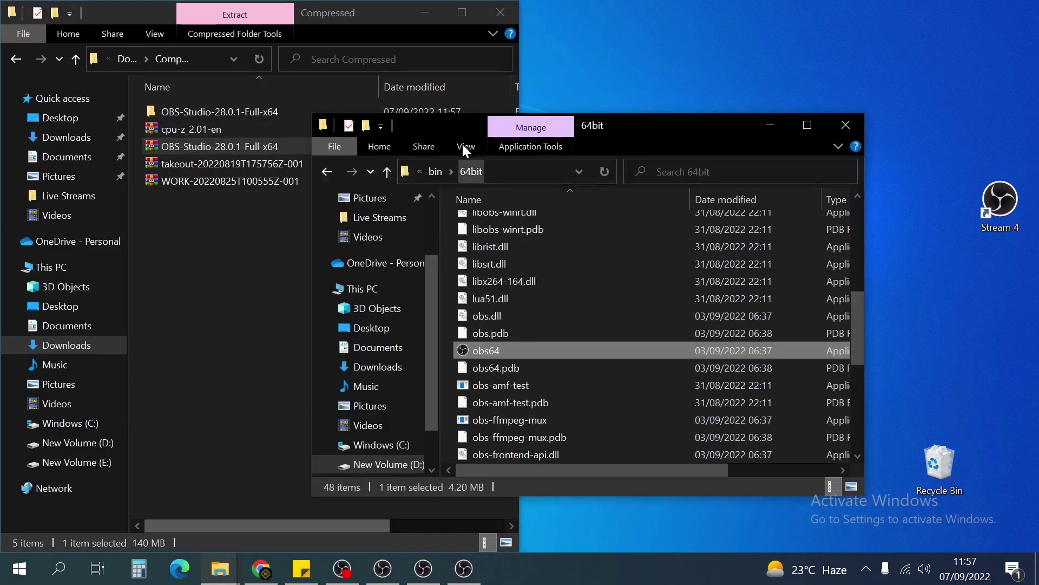
click(327, 171)
click(327, 171)
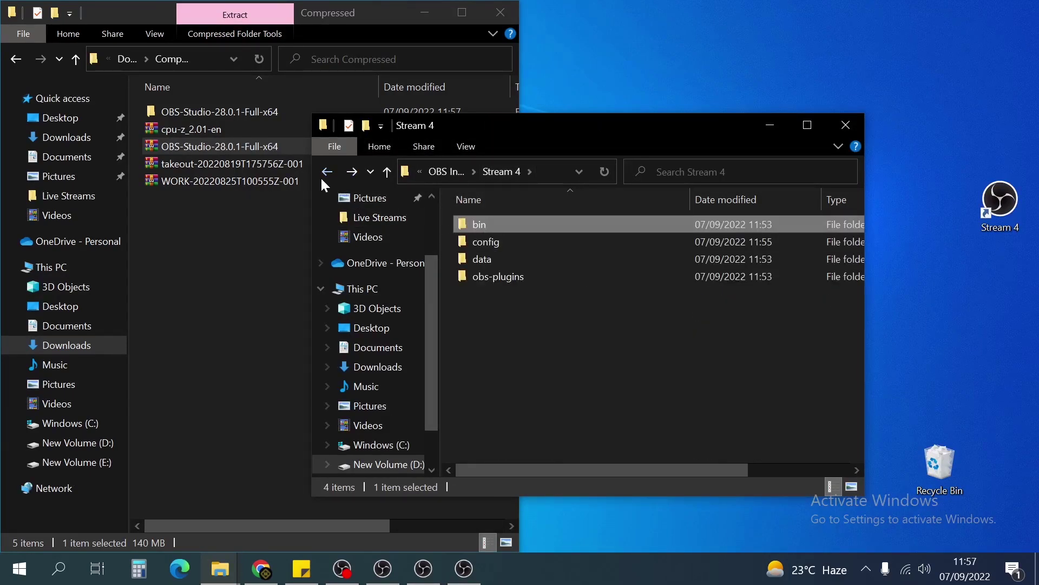
click(325, 173)
drag(187, 114, 556, 355)
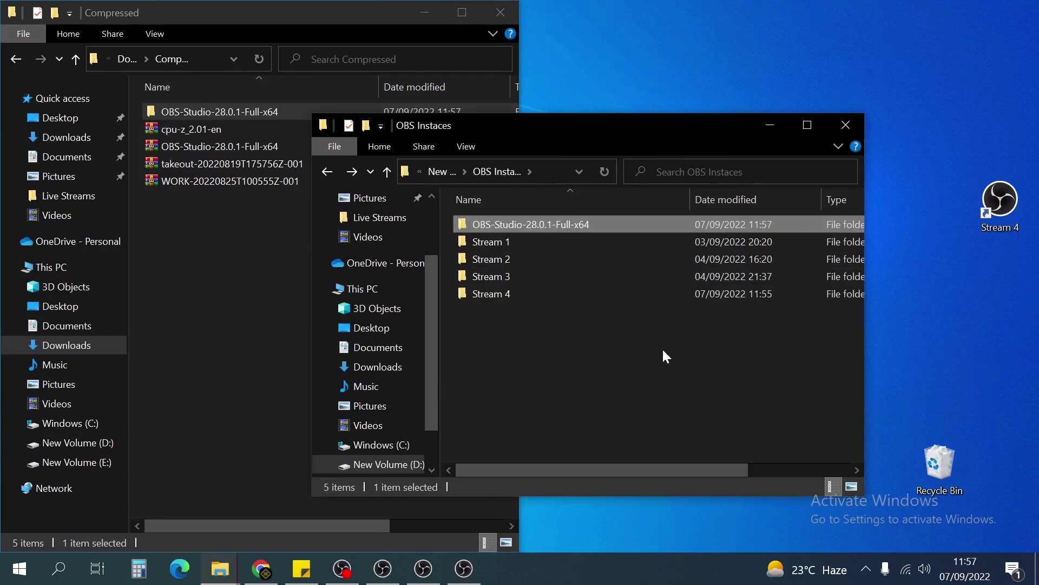
Step: Rename the OBS-Studio-28.0.1-Full-x64 folder in OBS Instaces as Stream 5
click(569, 225)
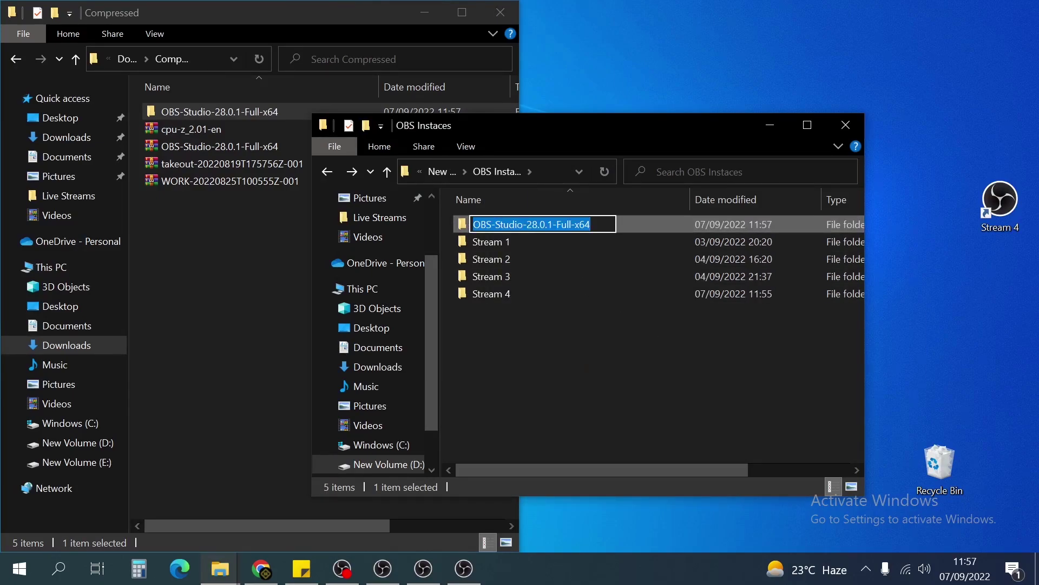
text(Stream)
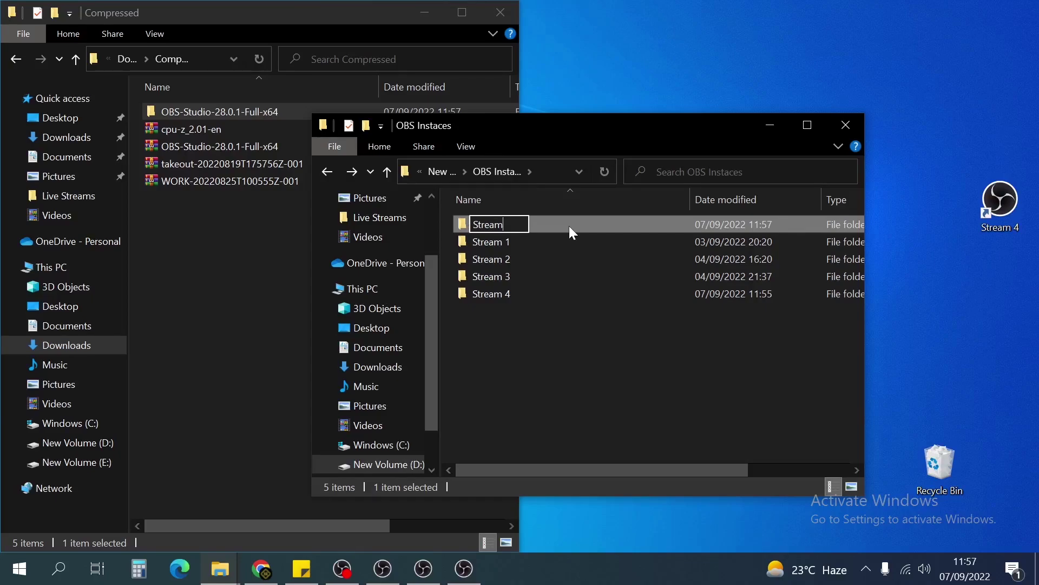
text( 5)
key(Return)
Step: Open the bin\64bit folder inside Stream 5 and locate the obs64 application
double_click(534, 289)
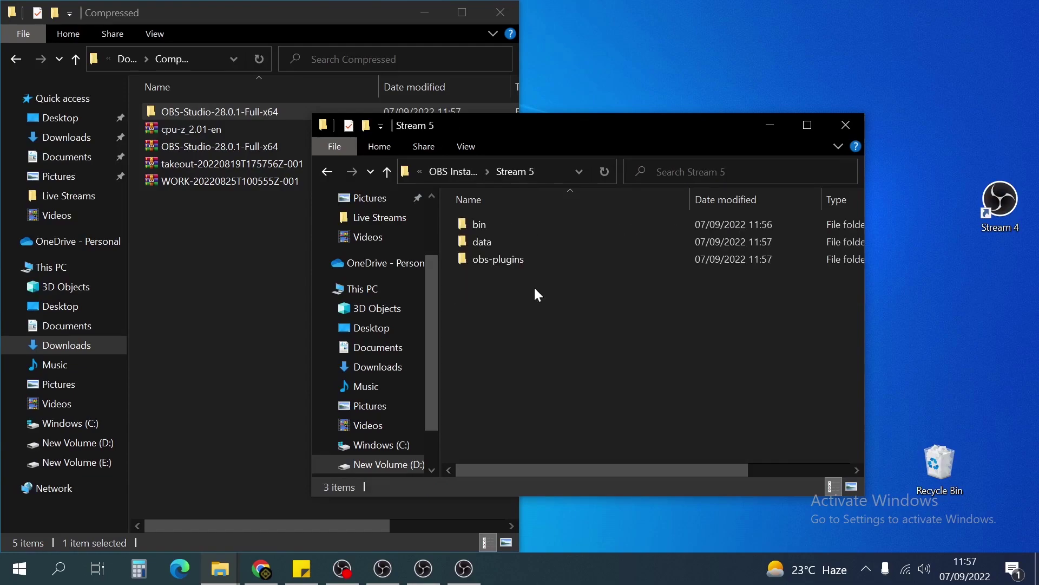
double_click(514, 226)
click(515, 226)
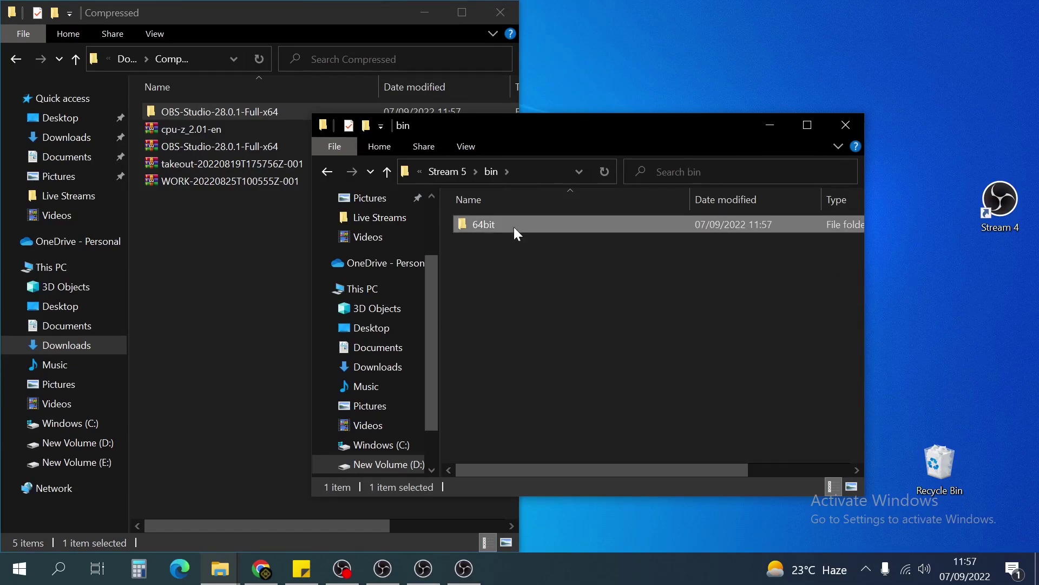
double_click(514, 227)
scroll(635, 346, down, 8)
scroll(636, 346, up, 2)
scroll(635, 344, down, 3)
scroll(635, 345, up, 3)
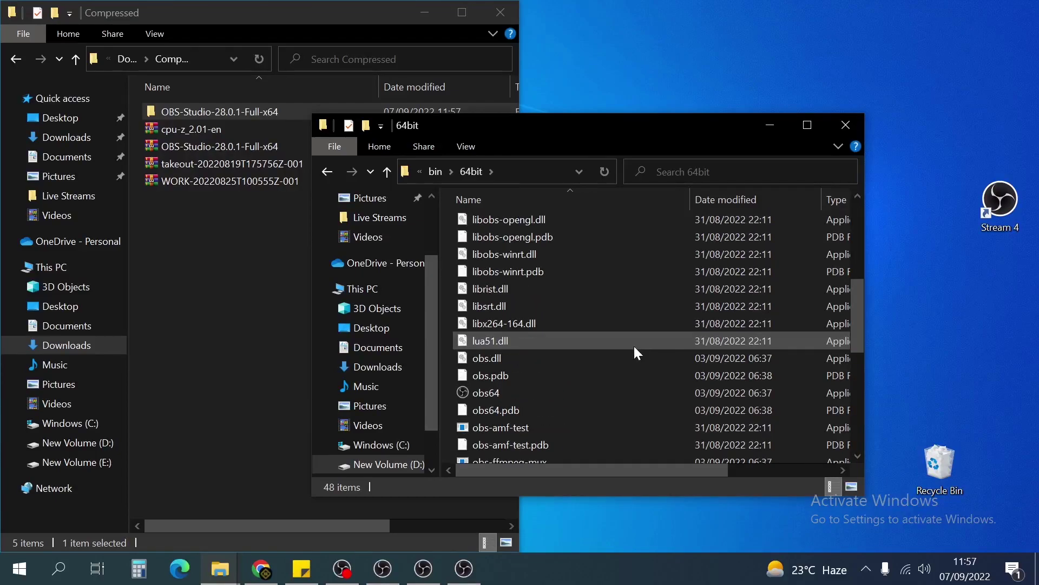
scroll(521, 349, down, 1)
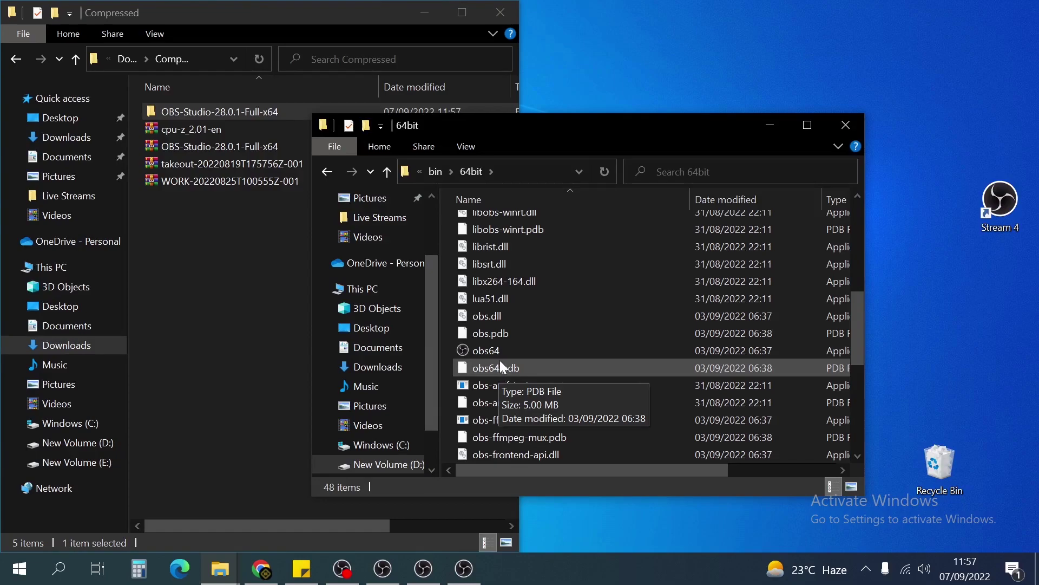
Step: Create a desktop shortcut for the Stream 5 obs64 application and close both File Explorer windows
click(503, 353)
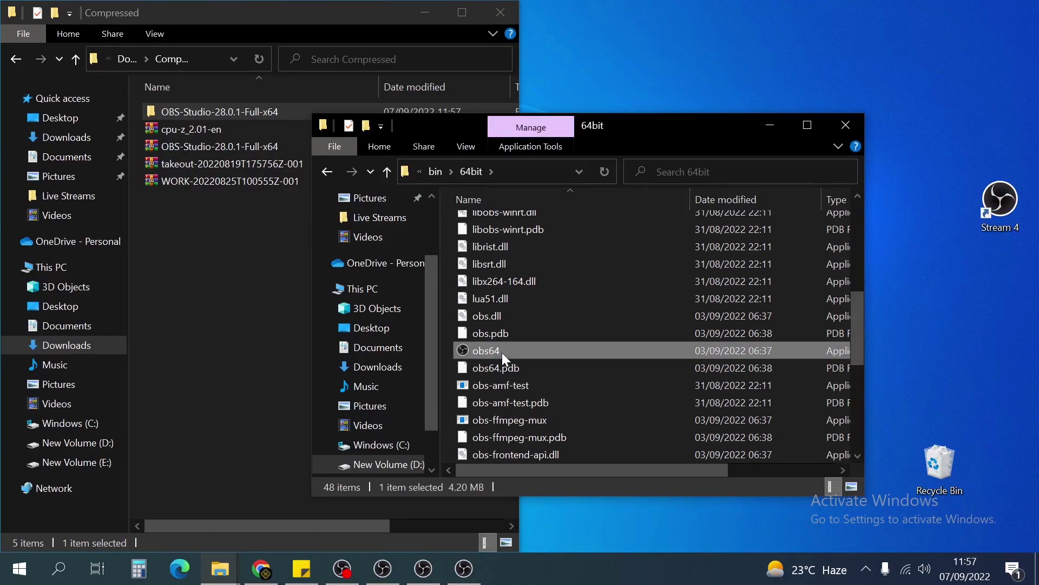
right_click(501, 352)
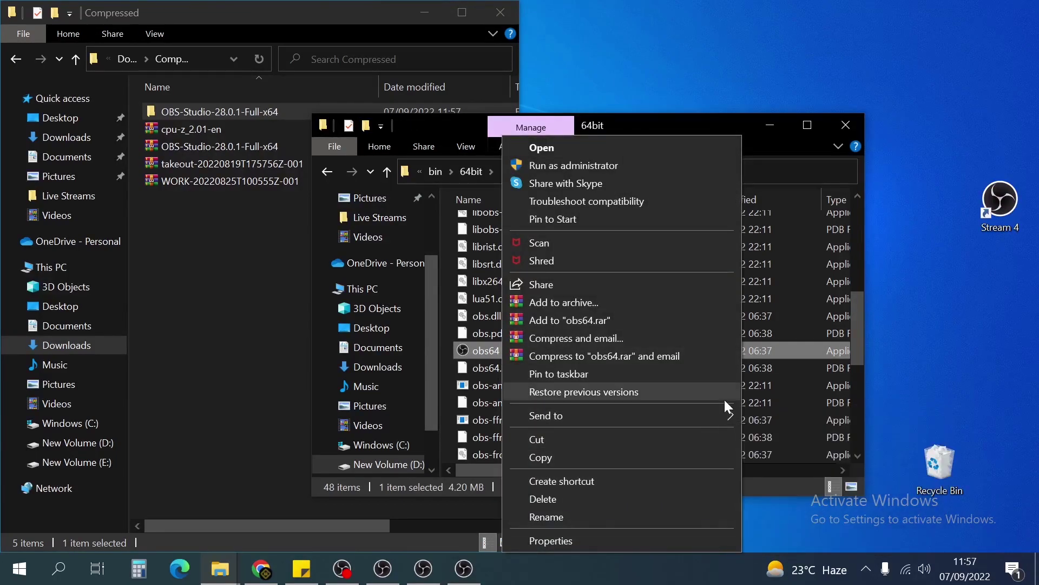
mouse_move(708, 414)
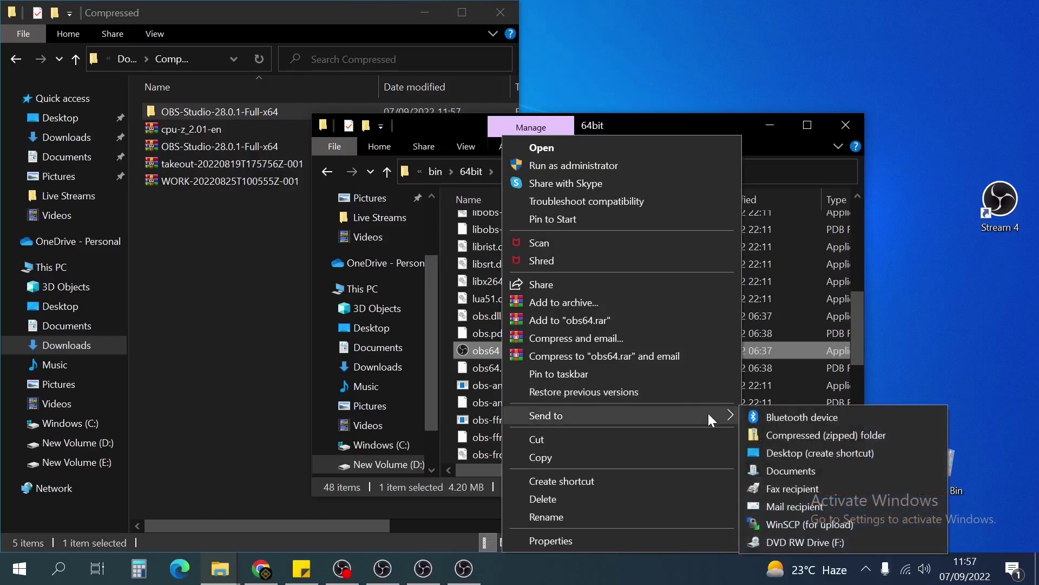
click(814, 455)
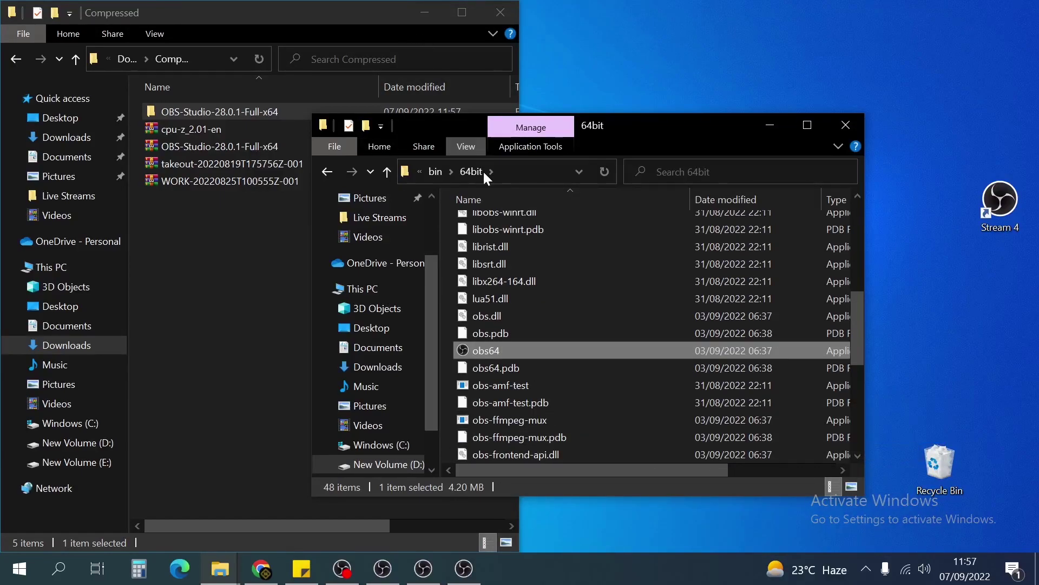
drag(507, 118, 574, 103)
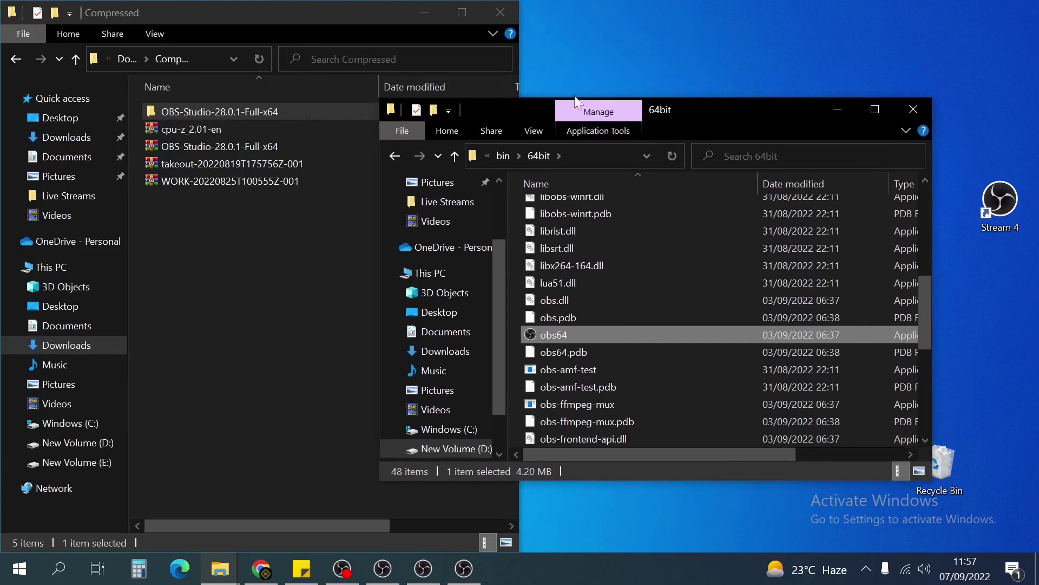
click(512, 11)
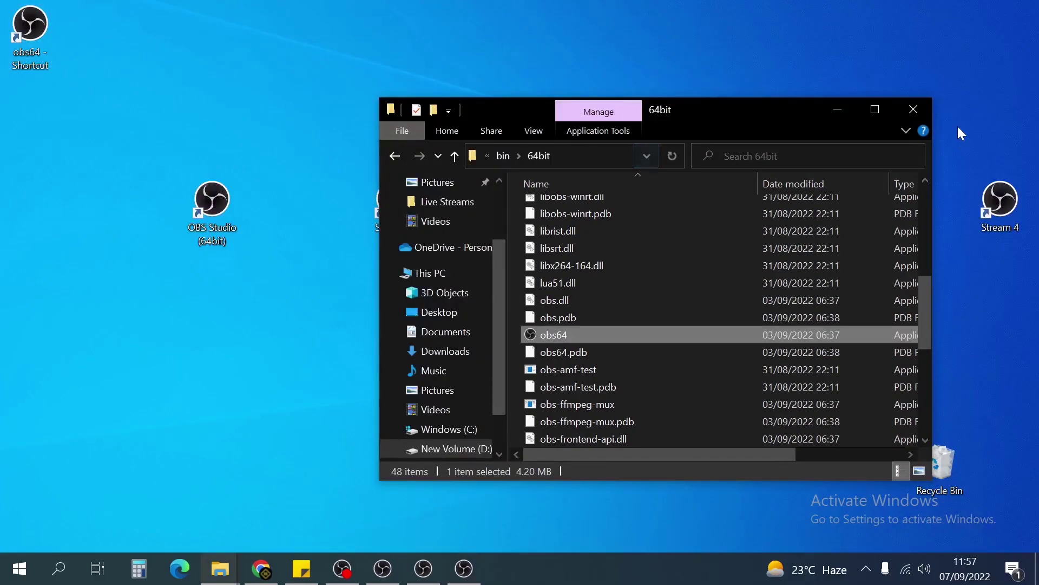
click(913, 109)
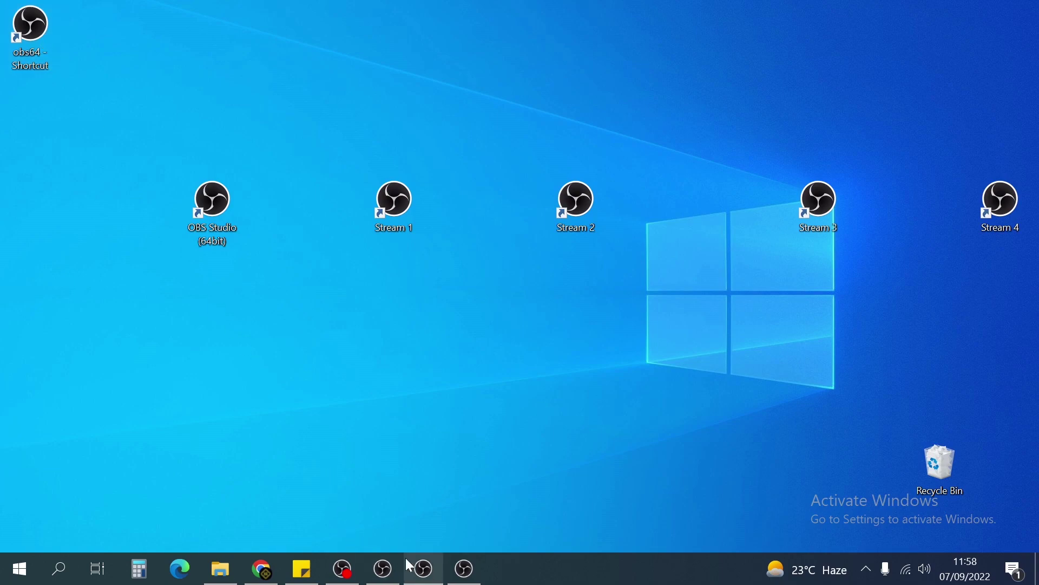
Step: Try launching OBS from the new obs64 desktop shortcut without the portable option, and cancel the launch
double_click(31, 26)
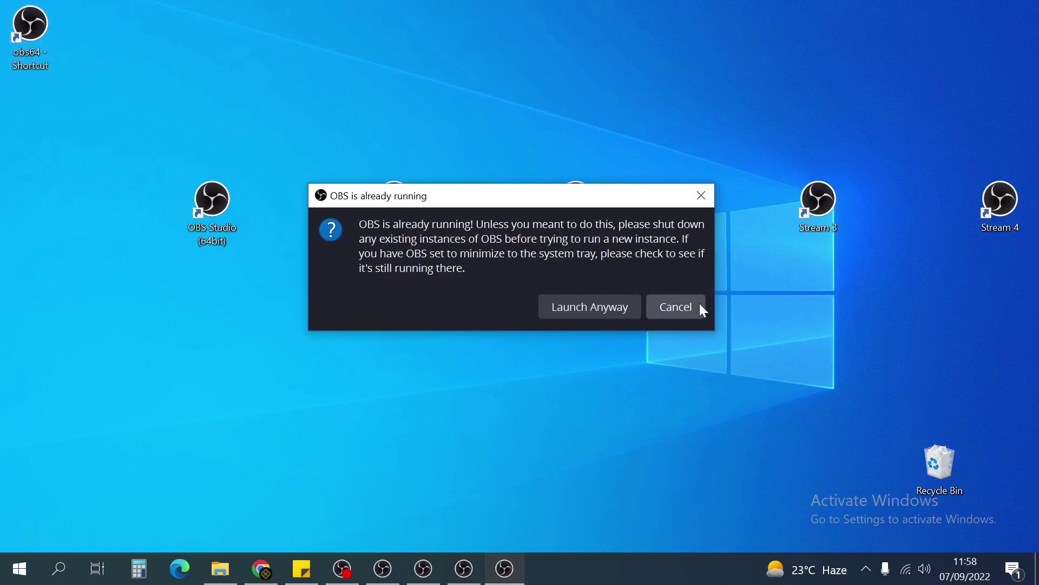
click(702, 309)
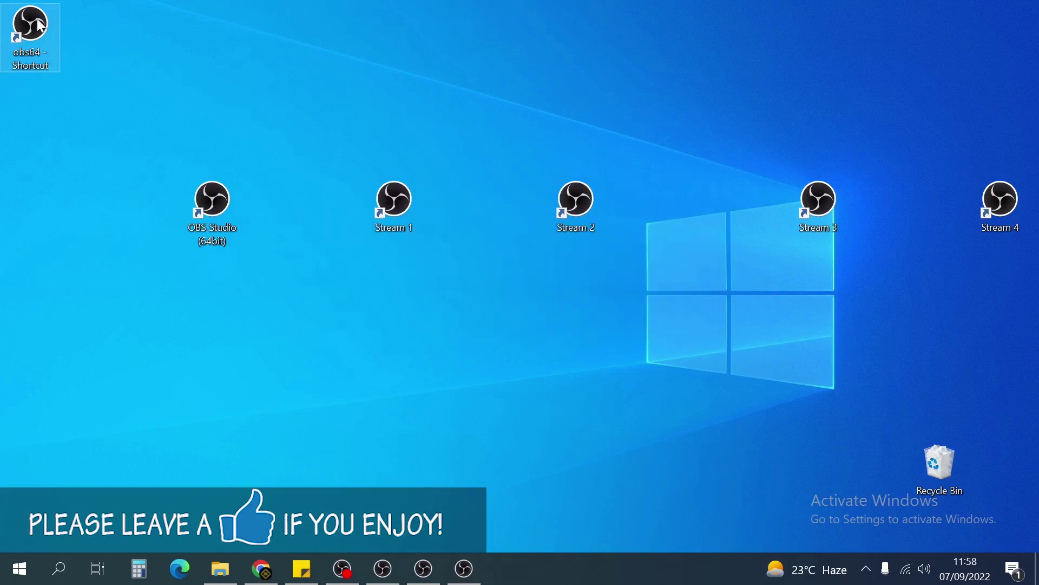
Step: Append --portable to the target of the obs64 desktop shortcut and save its properties
mouse_move(34, 39)
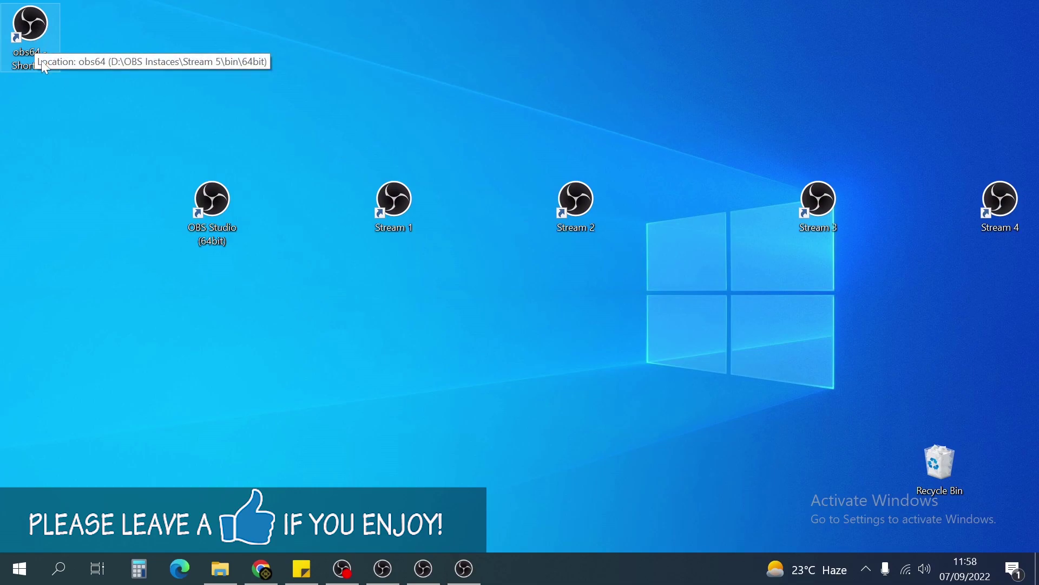
right_click(41, 33)
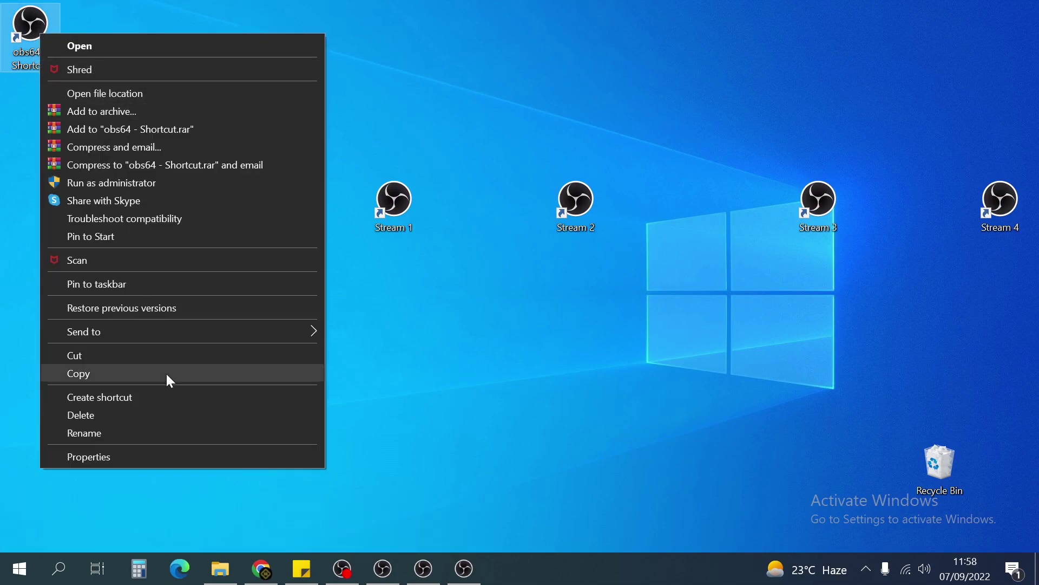
click(168, 456)
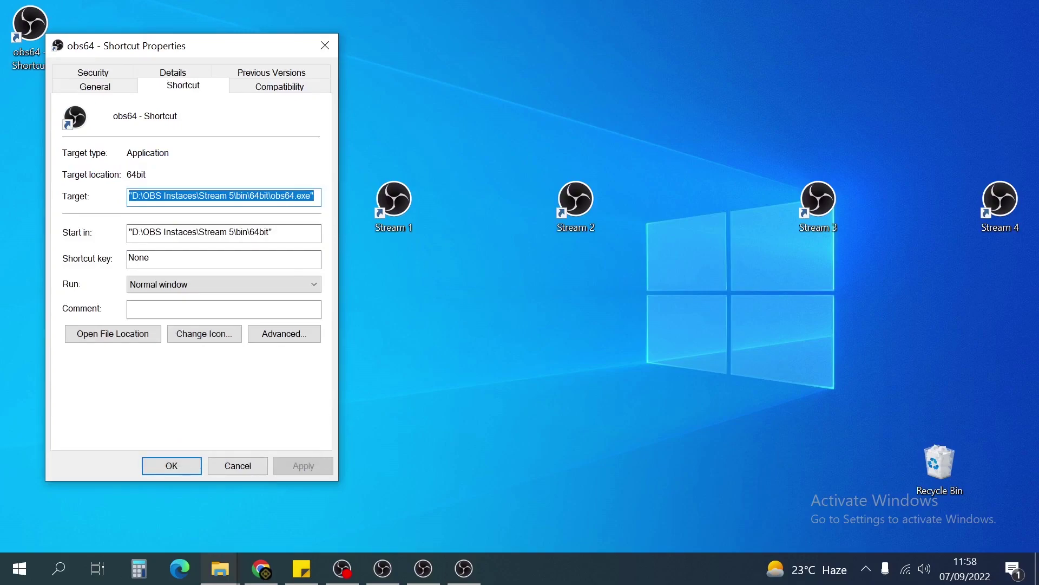
click(296, 195)
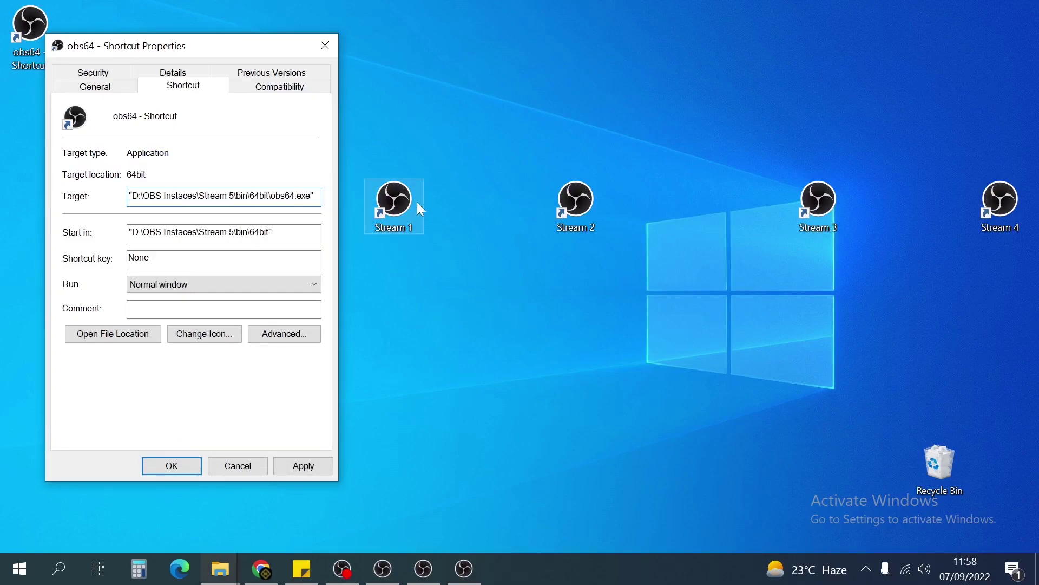
text(--p)
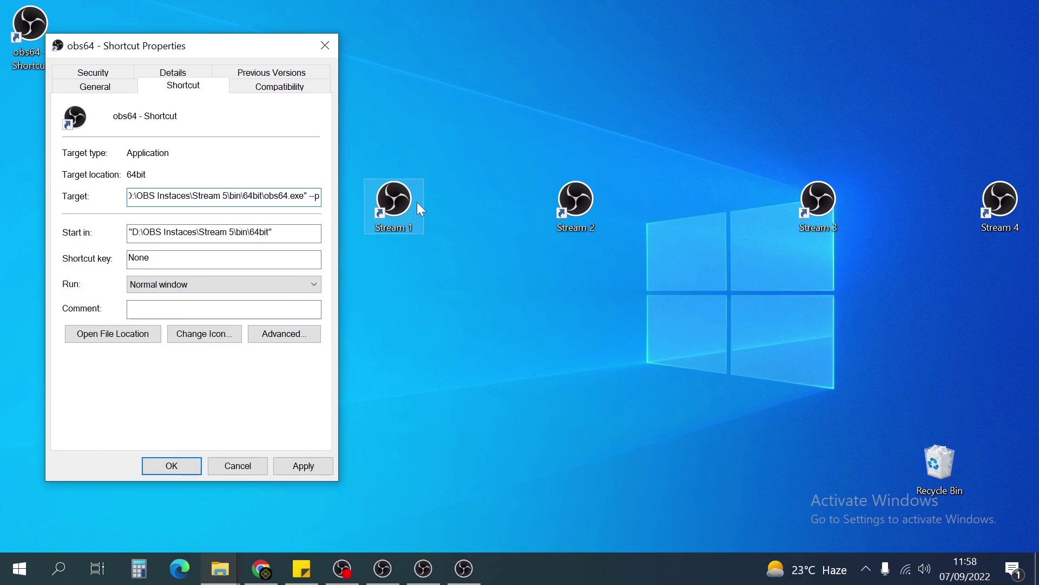
text(ortable)
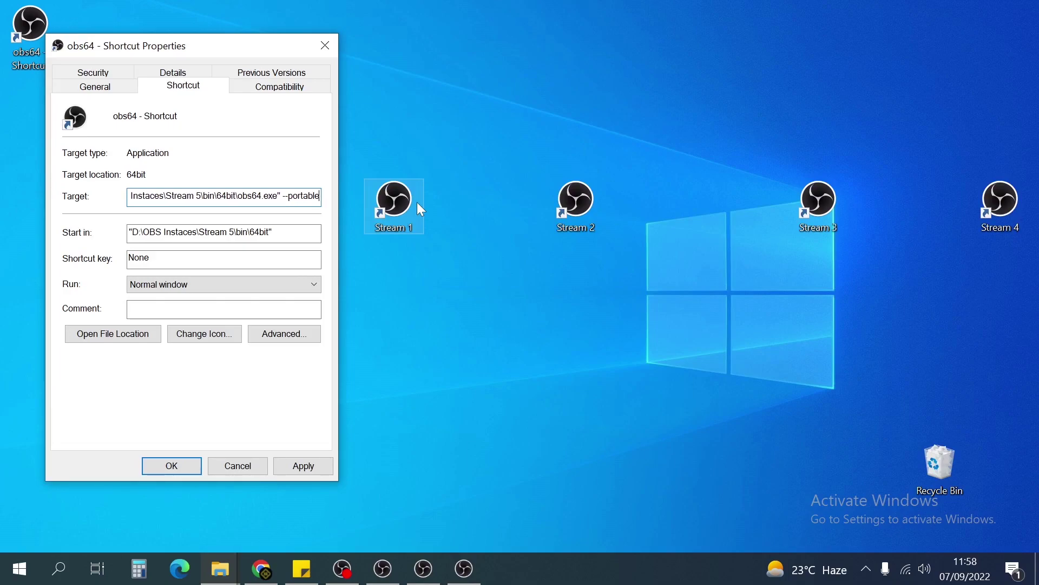
click(324, 464)
click(194, 466)
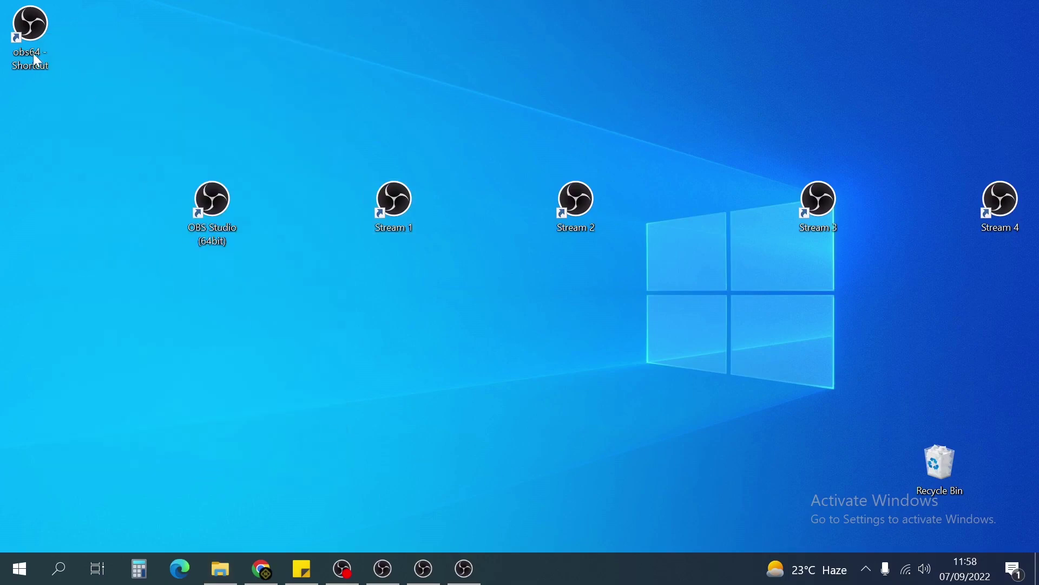
Step: Launch the portable OBS instance from the obs64 desktop shortcut and dismiss the Auto-Configuration Wizard and the release notes
double_click(43, 34)
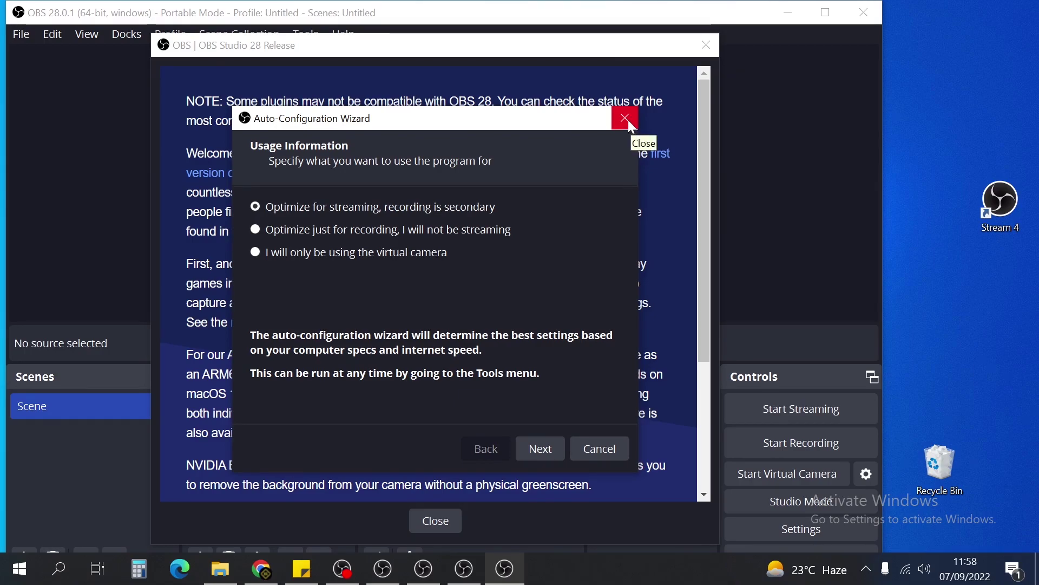
click(628, 119)
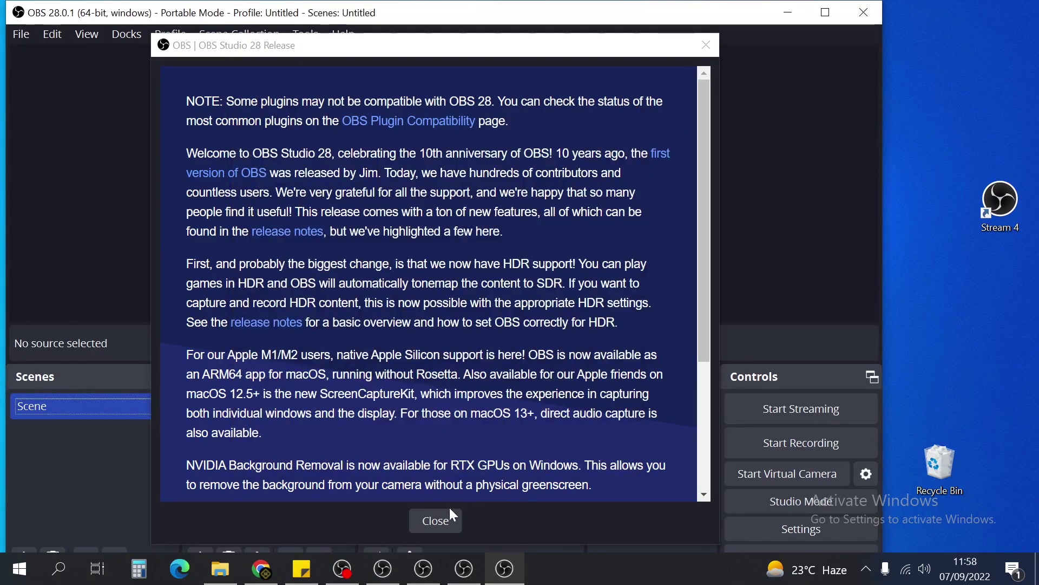
click(436, 520)
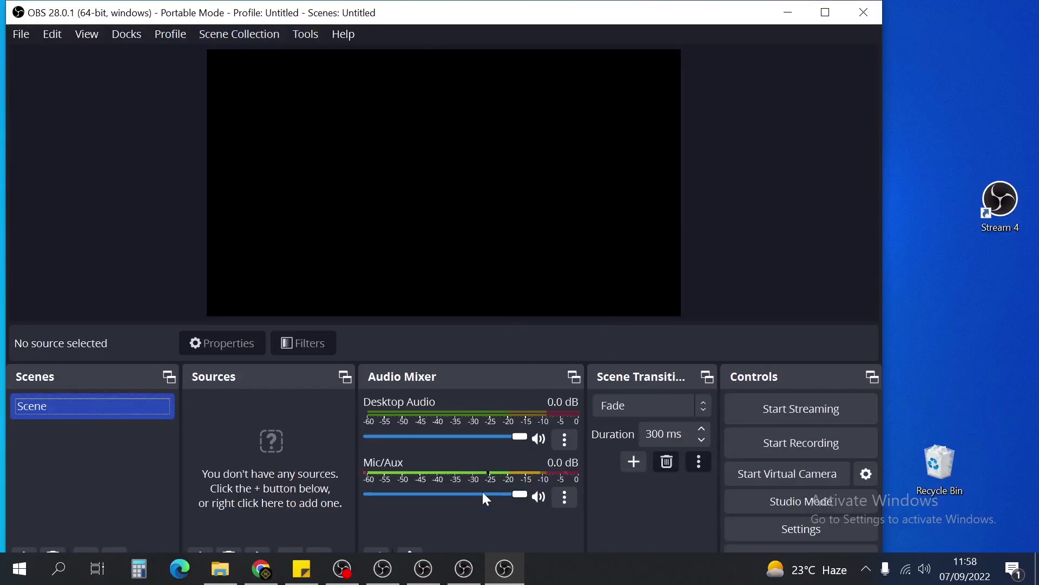
Step: Bring up the running portable instance with the media source, then clear it and the new OBS window from the desktop
click(472, 571)
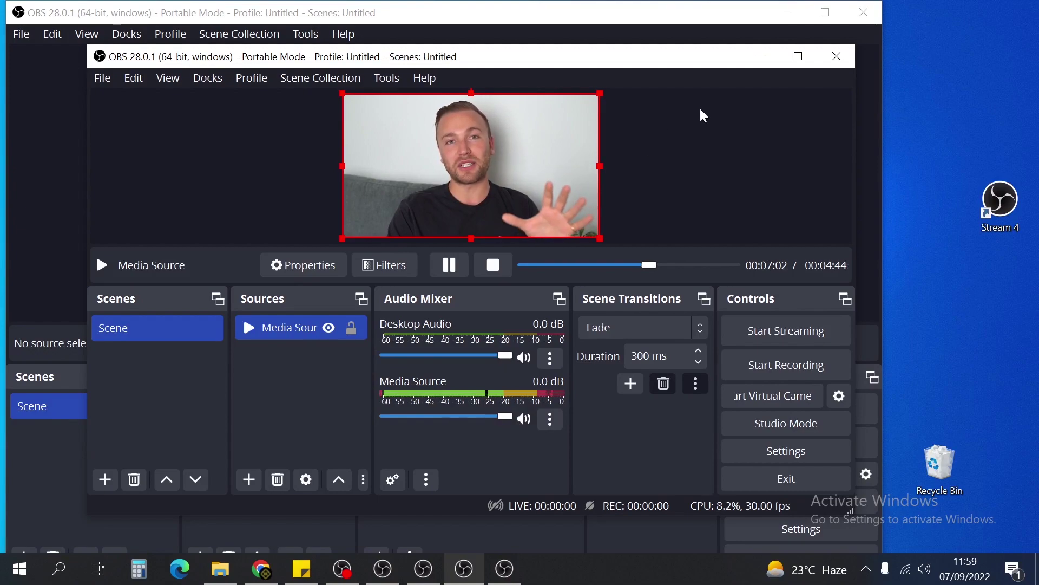
click(824, 57)
click(785, 14)
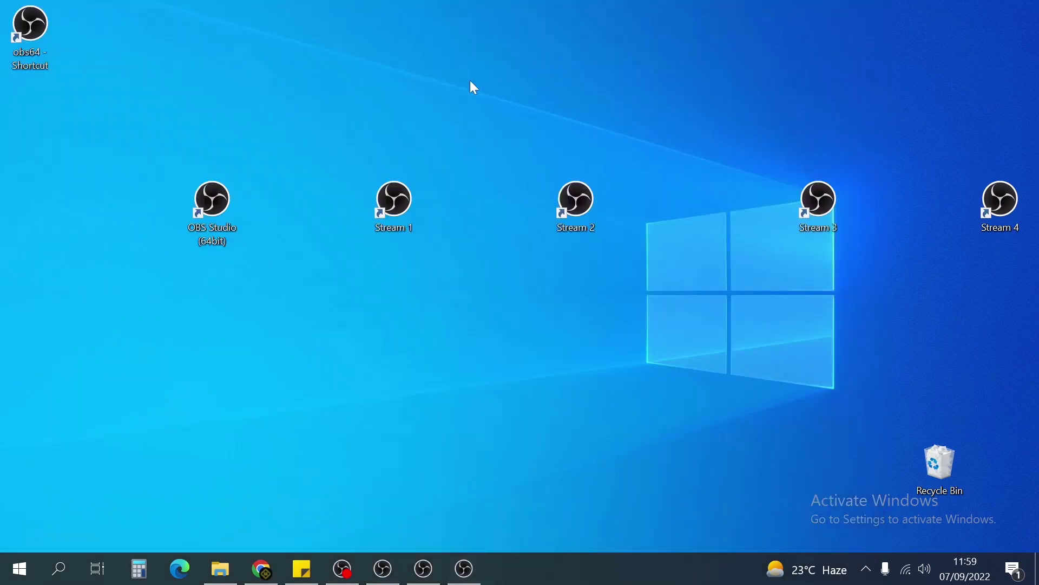
Step: Rename the obs64 desktop shortcut as Stream 5 and move it to the open desktop area below the OBS Studio shortcut's row
right_click(30, 59)
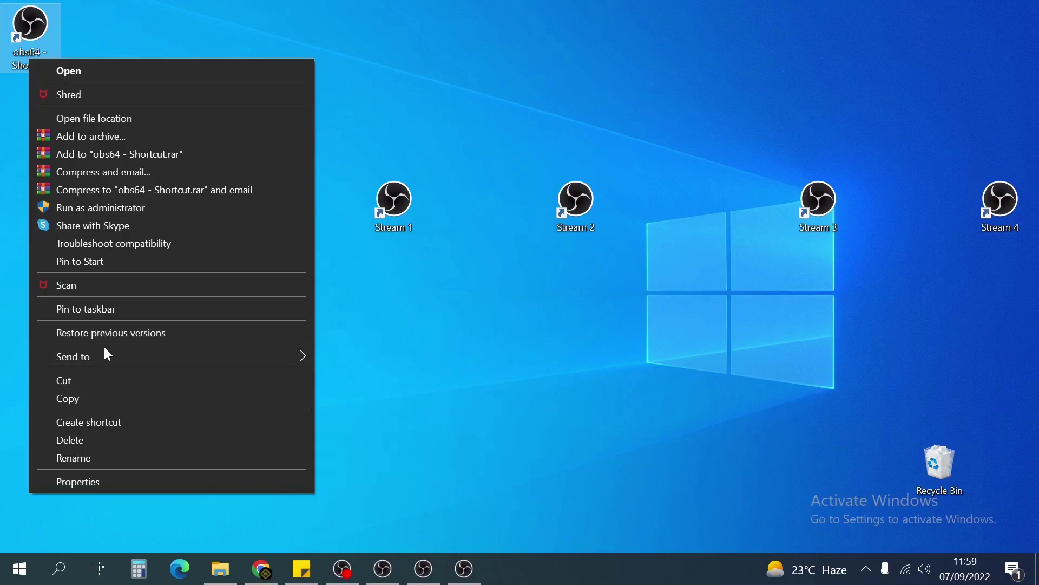
click(90, 458)
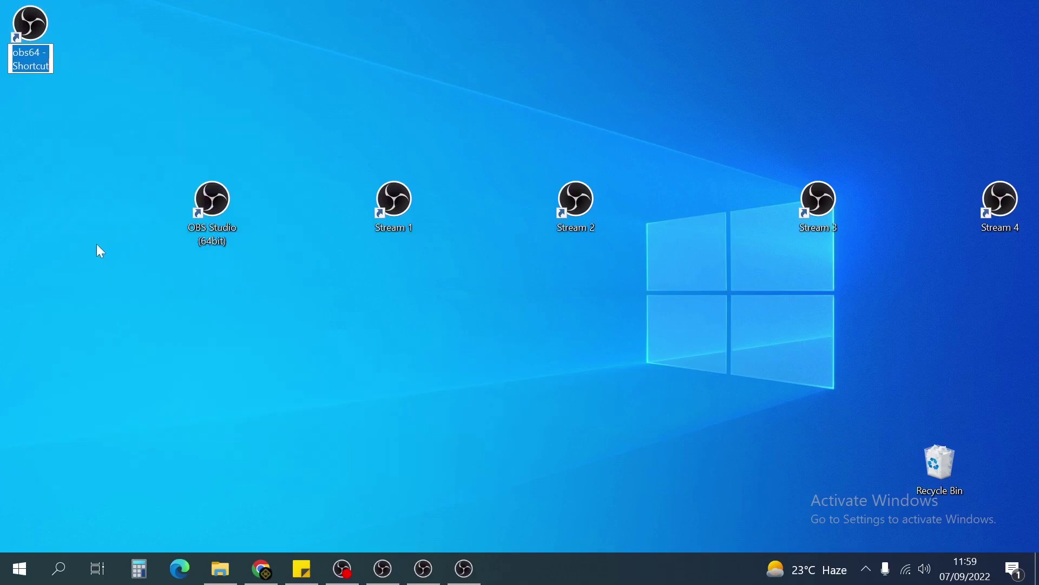
text(Stre)
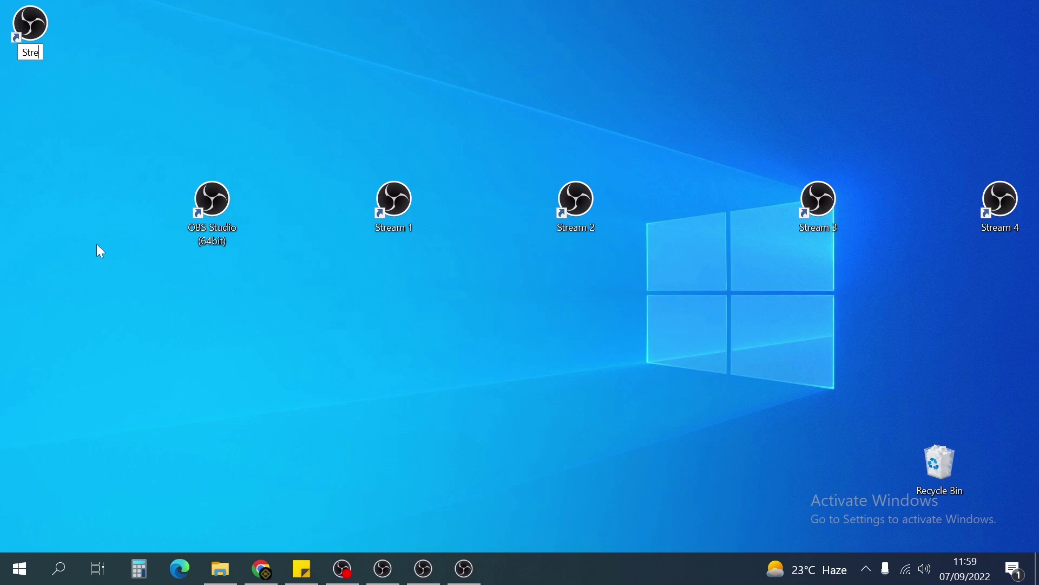
text(am 5)
key(Return)
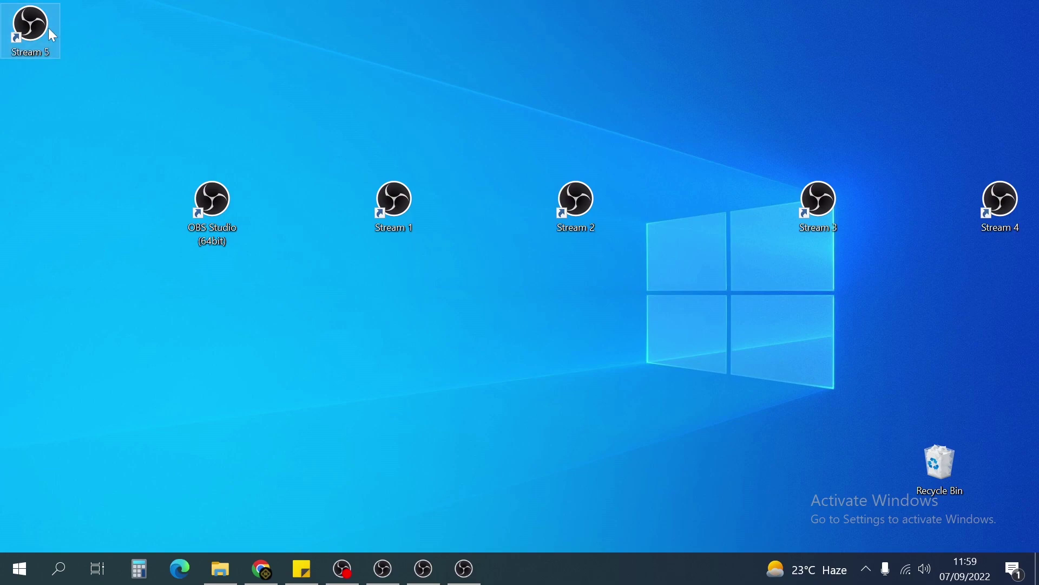
drag(48, 29, 80, 350)
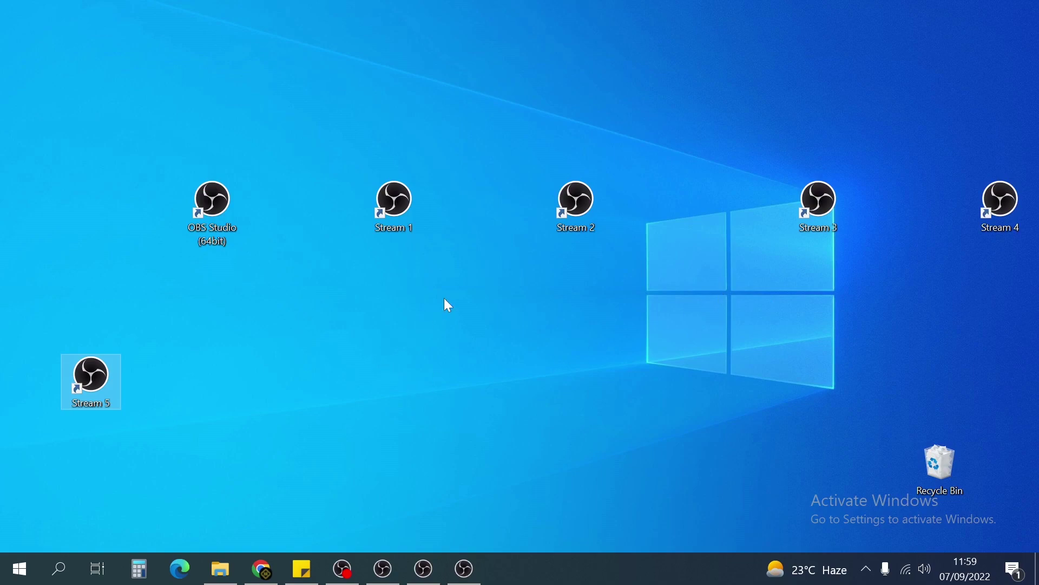
Step: Examine the CPU, memory, Wi-Fi and GPU load in Task Manager's performance view, widening its resource list, and minimize Task Manager
right_click(598, 573)
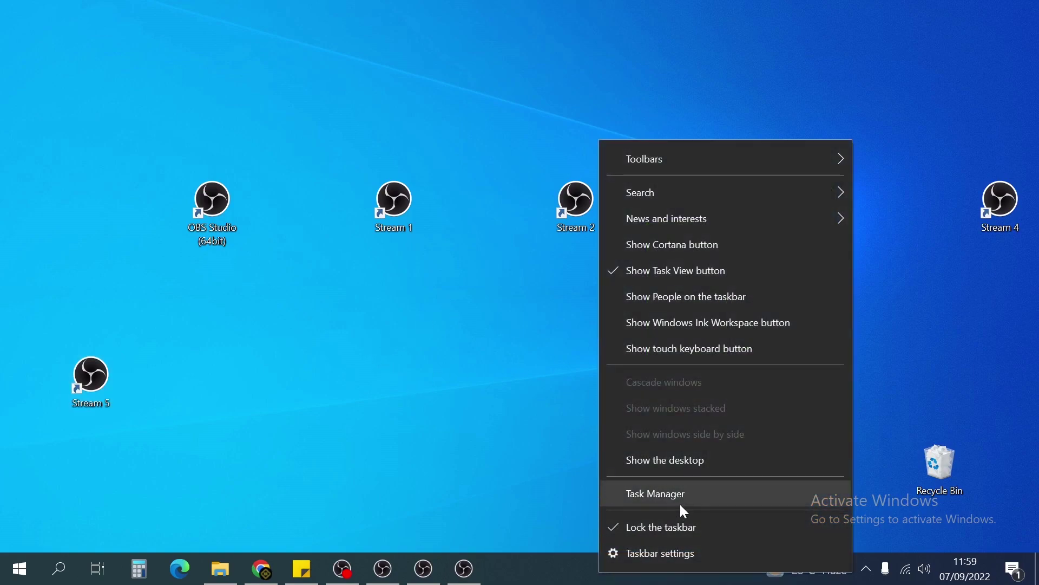
click(684, 496)
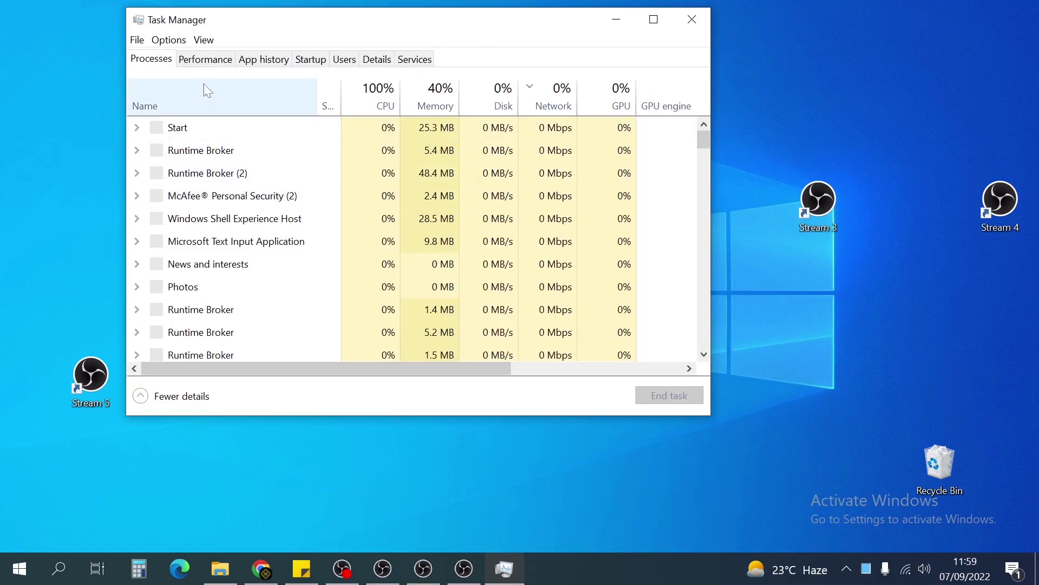
click(219, 56)
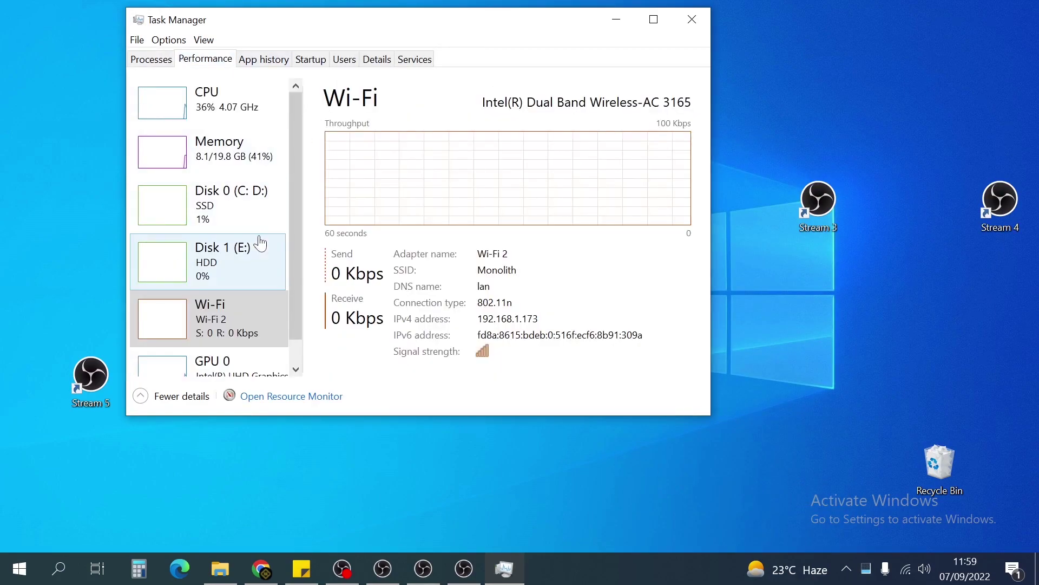
scroll(244, 303, down, 1)
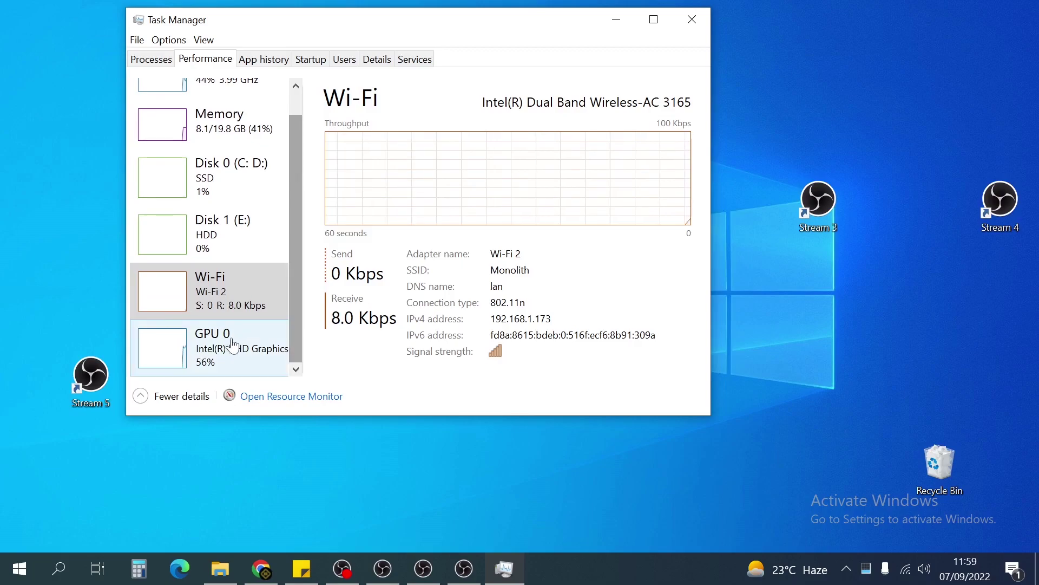
drag(302, 365, 351, 370)
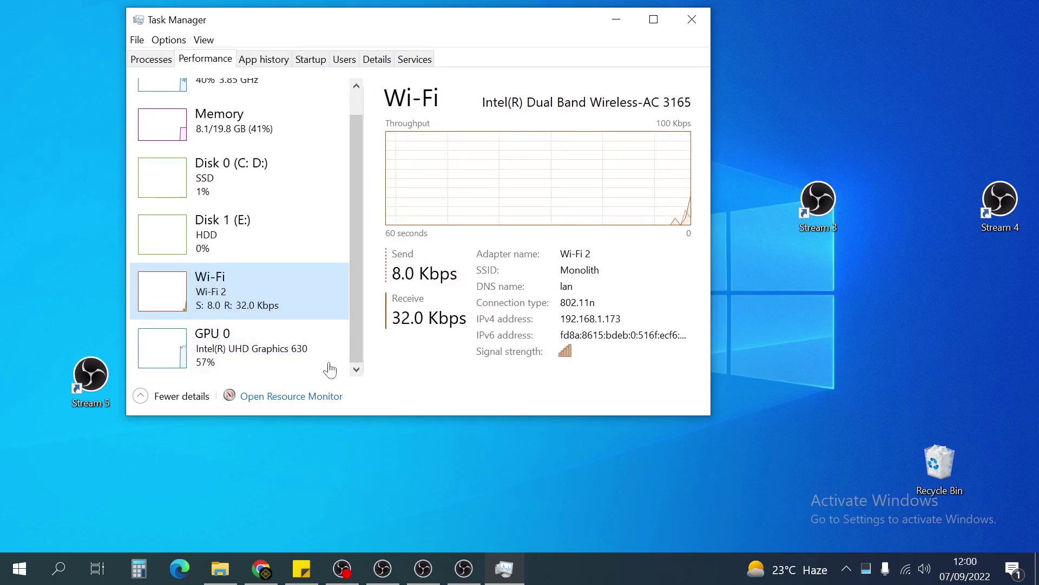
click(608, 20)
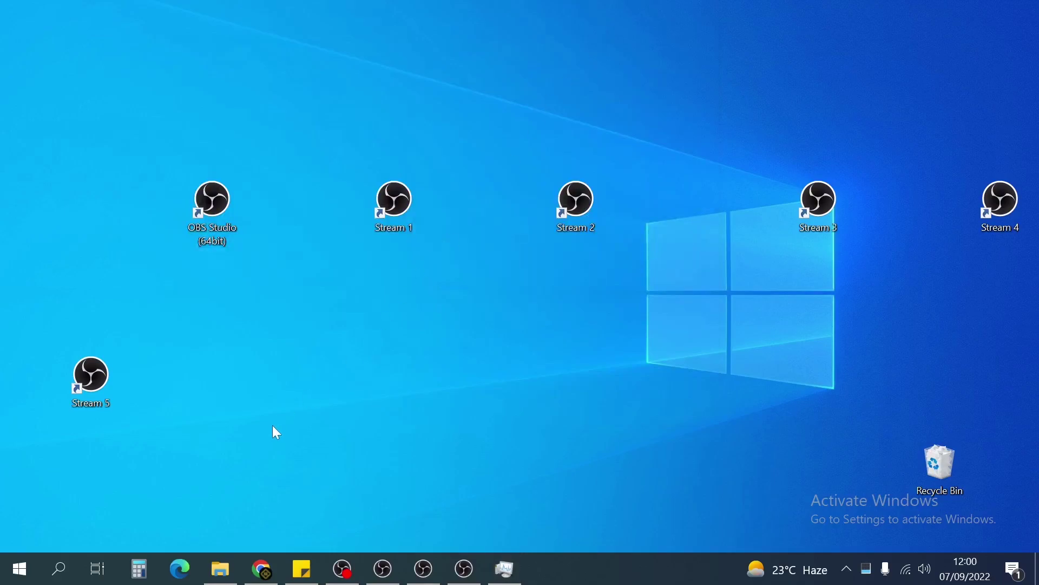